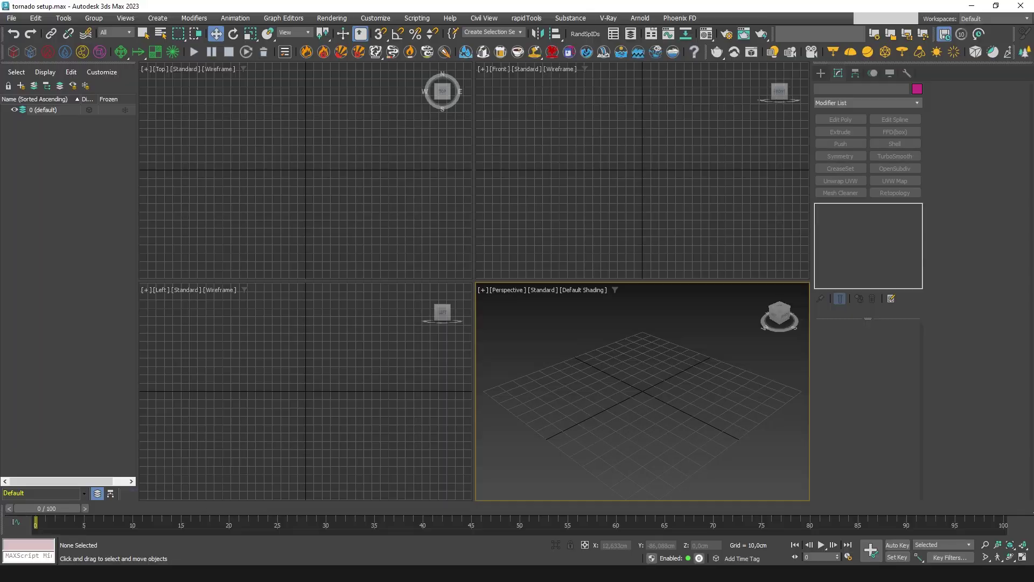
Step: Confirm display and system units are both set to Metric Centimeters in Units Setup
left_click(375, 17)
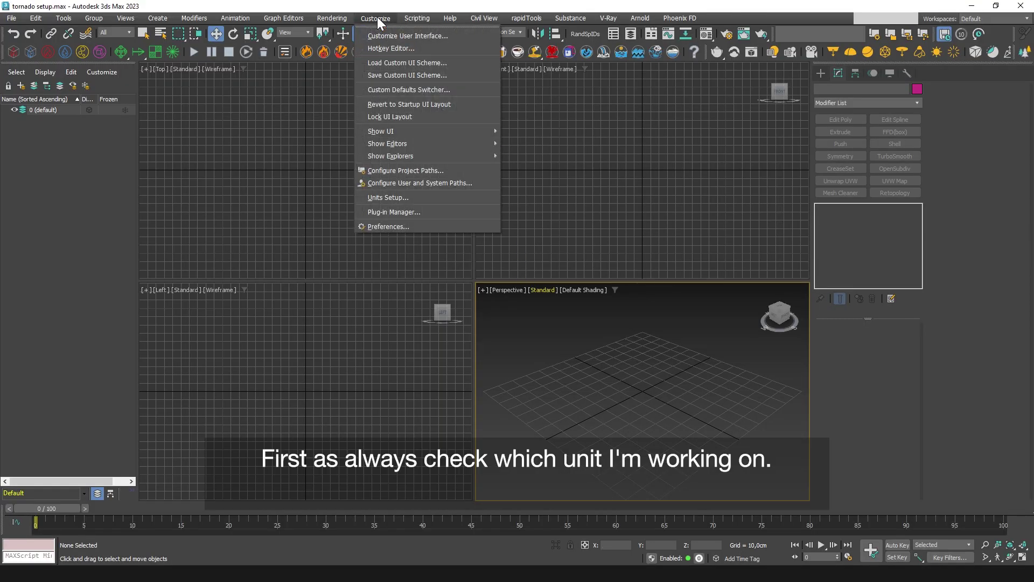
left_click(399, 198)
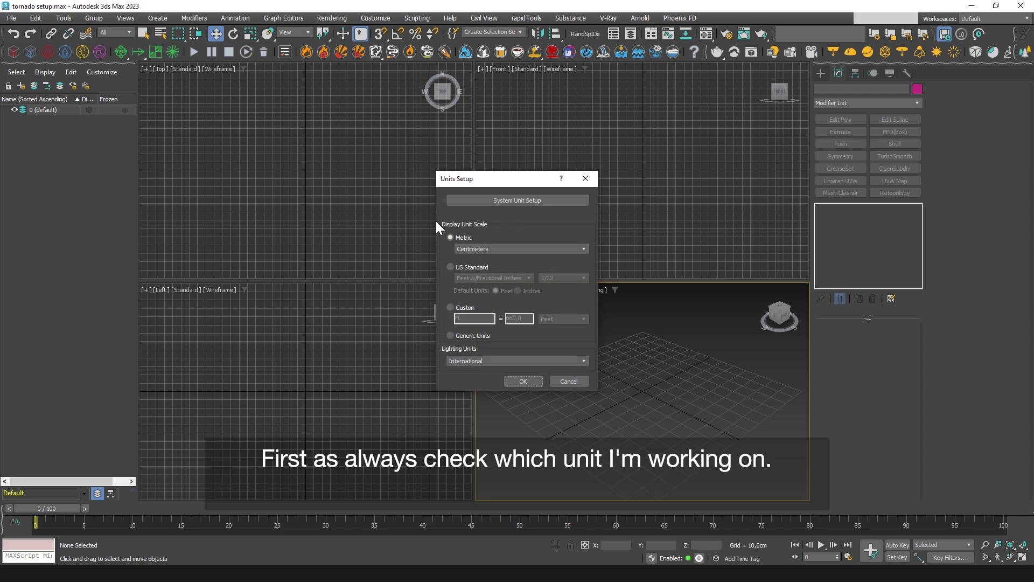
left_click(525, 202)
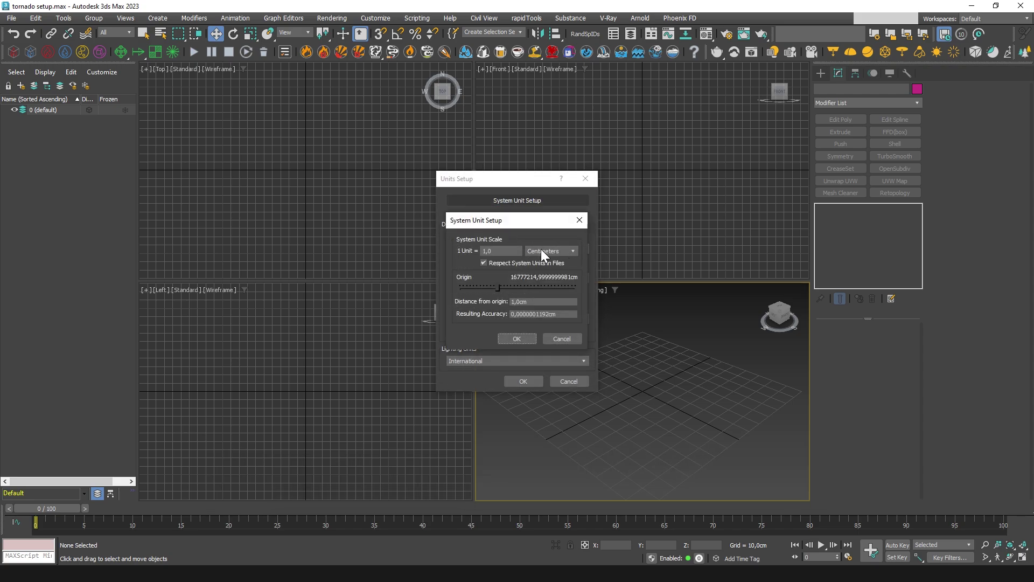
left_click(570, 342)
left_click(580, 380)
Step: Create a cylinder with 32 sides, radius 17,2cm and height 8,6cm
left_click(820, 73)
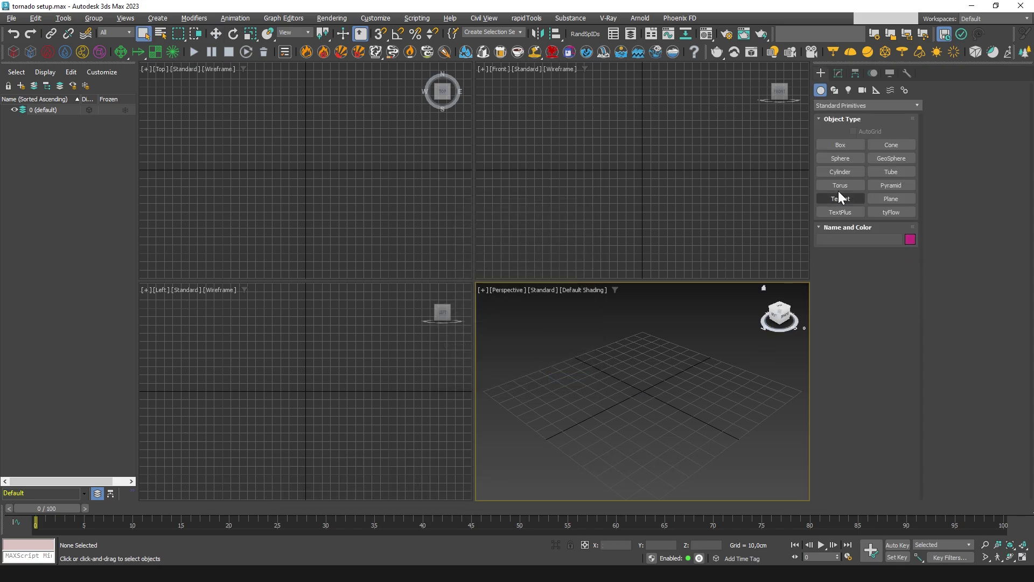
left_click(846, 175)
left_click_drag(655, 375, 645, 409)
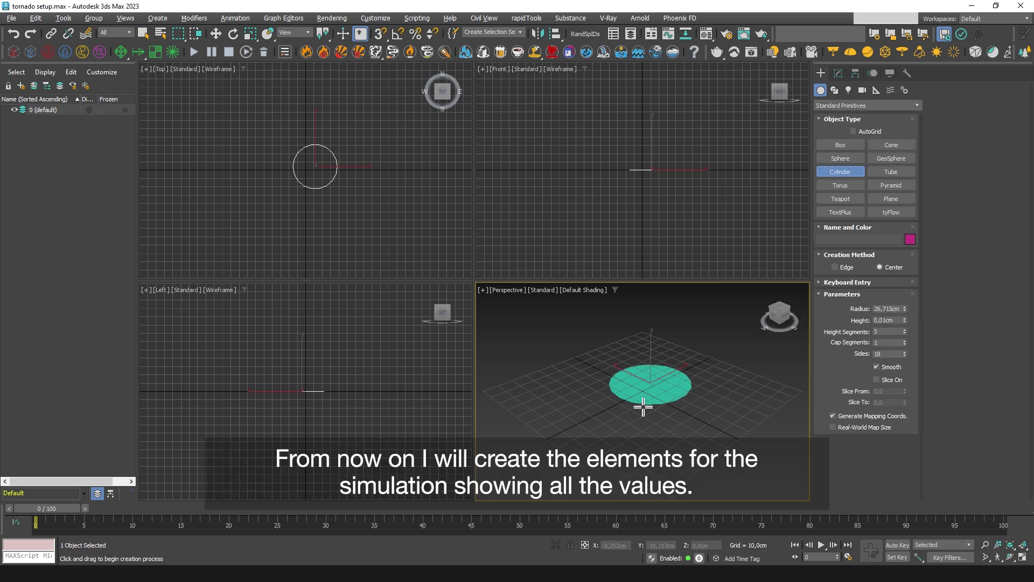
left_click(645, 388)
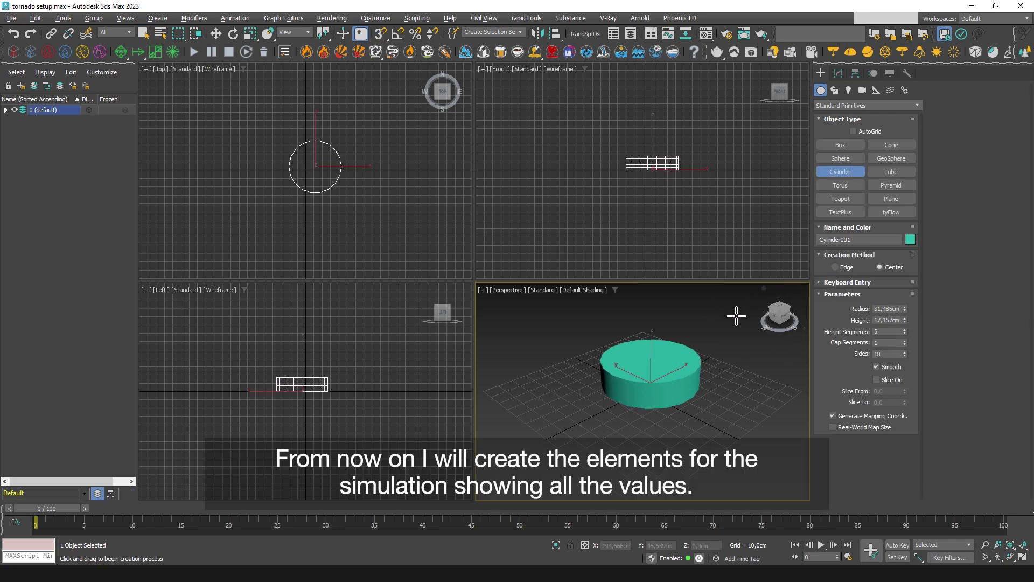
left_click(838, 74)
type("3")
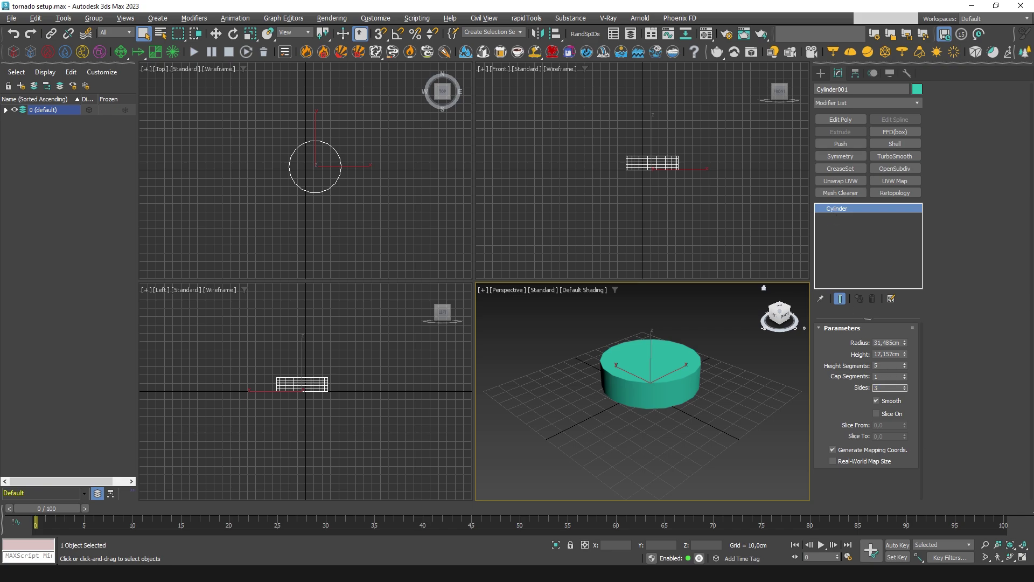
type("2")
key("Return")
key("Tab")
type("17,2")
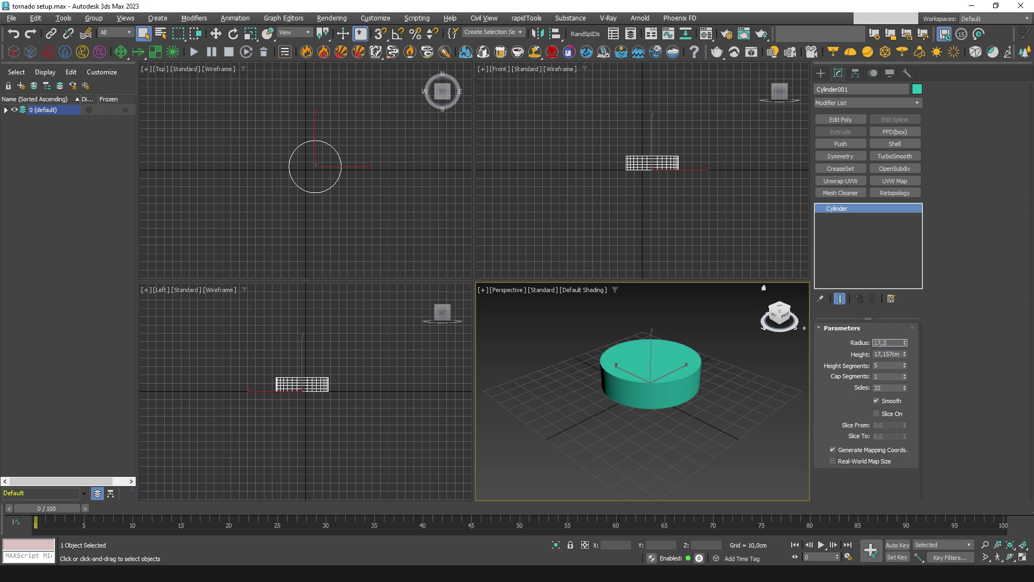
key("Tab")
type("8,6")
key("Return")
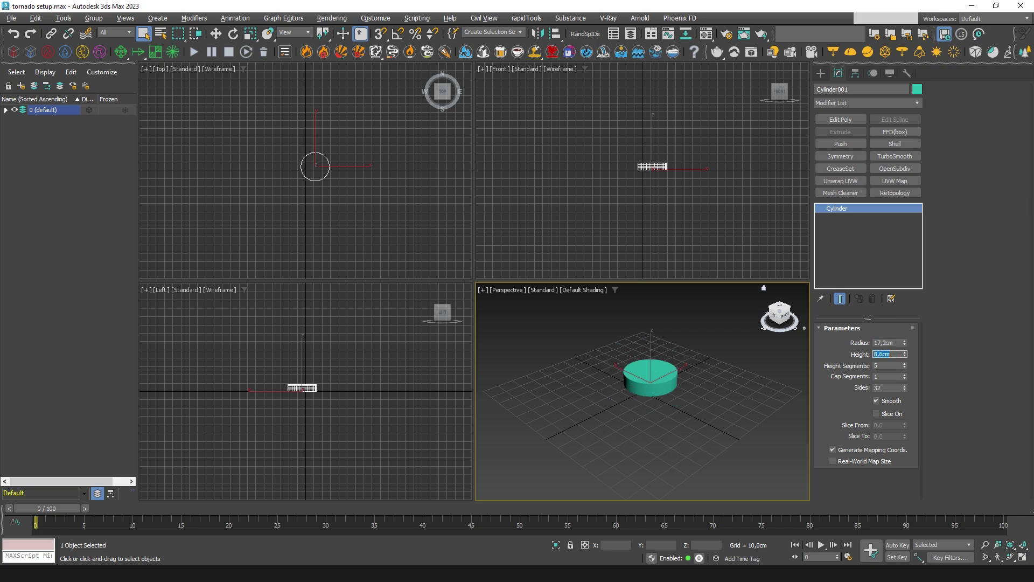
Step: Position the cylinder at X 0, Y 0, Z -2,3cm and deselect it
left_click(217, 34)
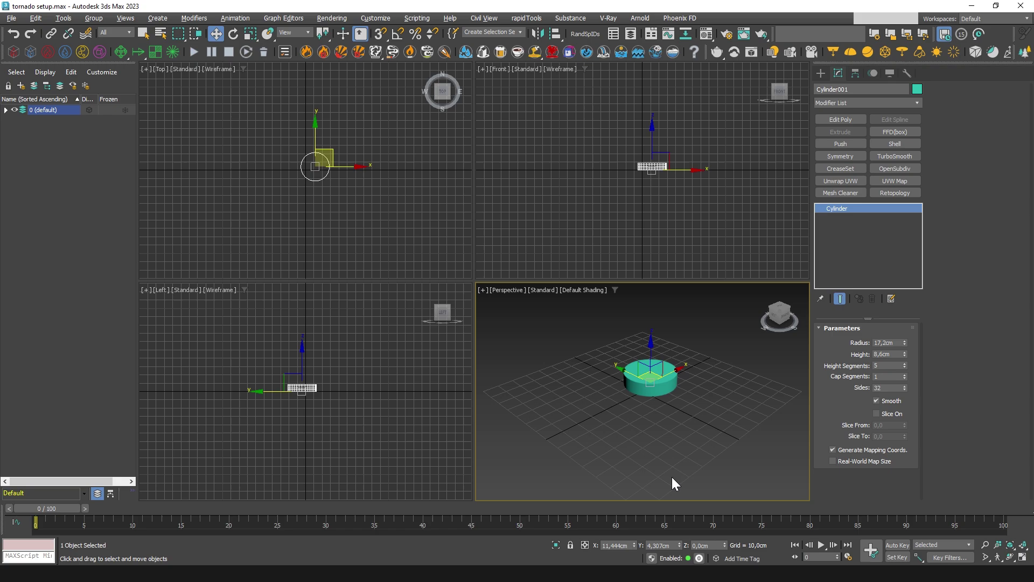
right_click(635, 546)
right_click(680, 546)
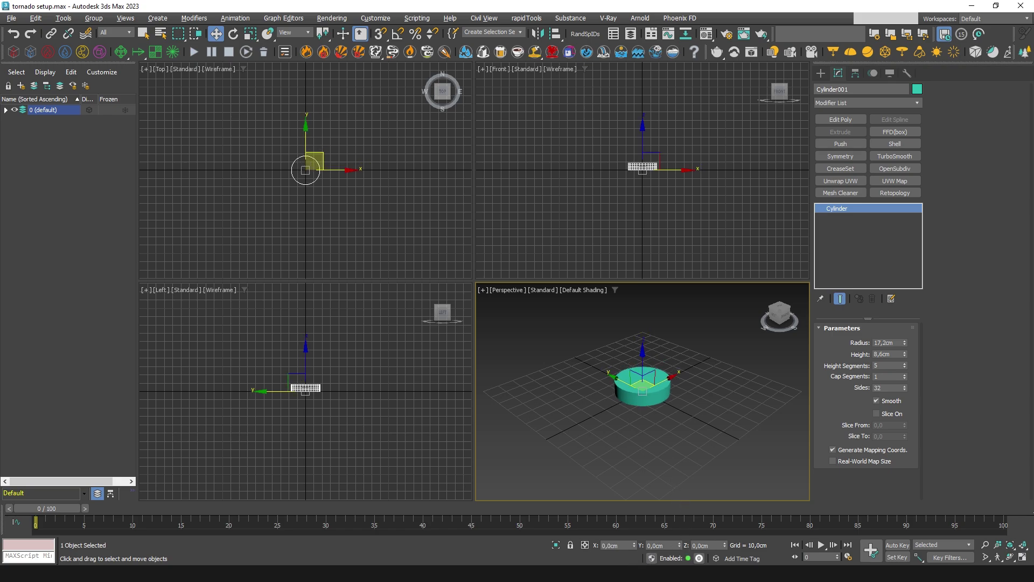
type("-2,3")
key("Return")
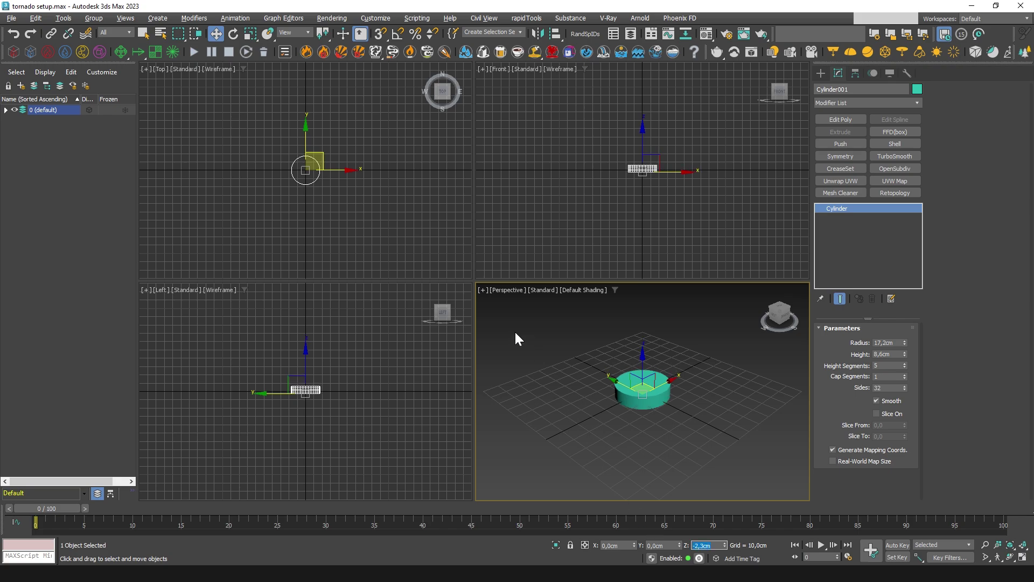
left_click(715, 345)
Step: Add an Edit Poly modifier and assign material ID 5 to the cylinder's top polygons
left_click(668, 383)
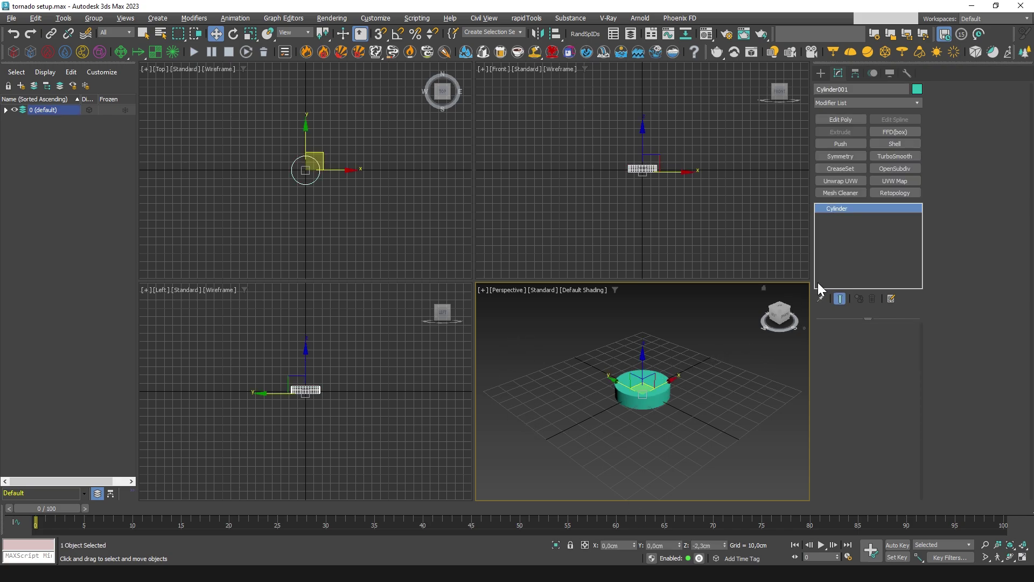
left_click(848, 119)
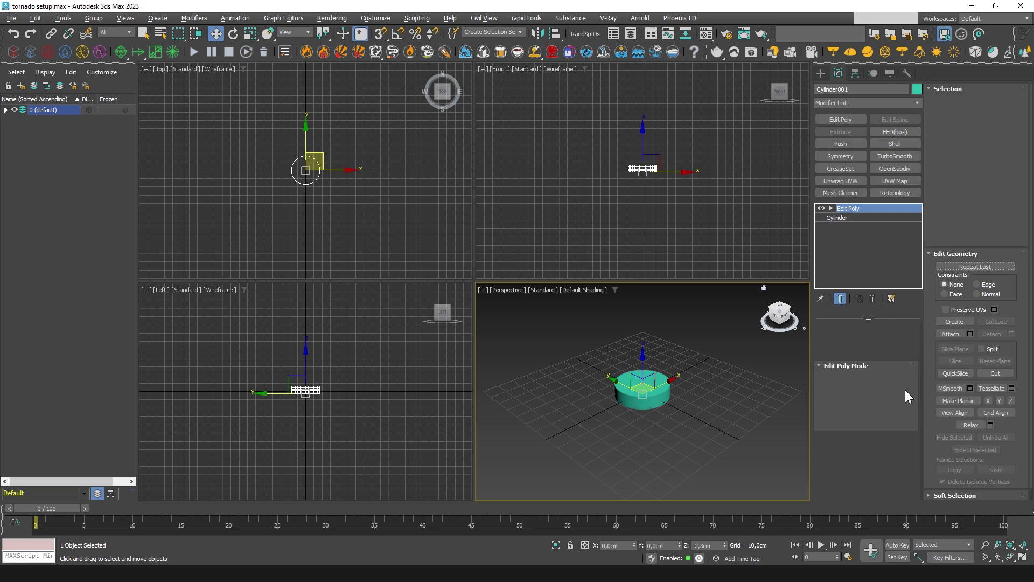
left_click(987, 102)
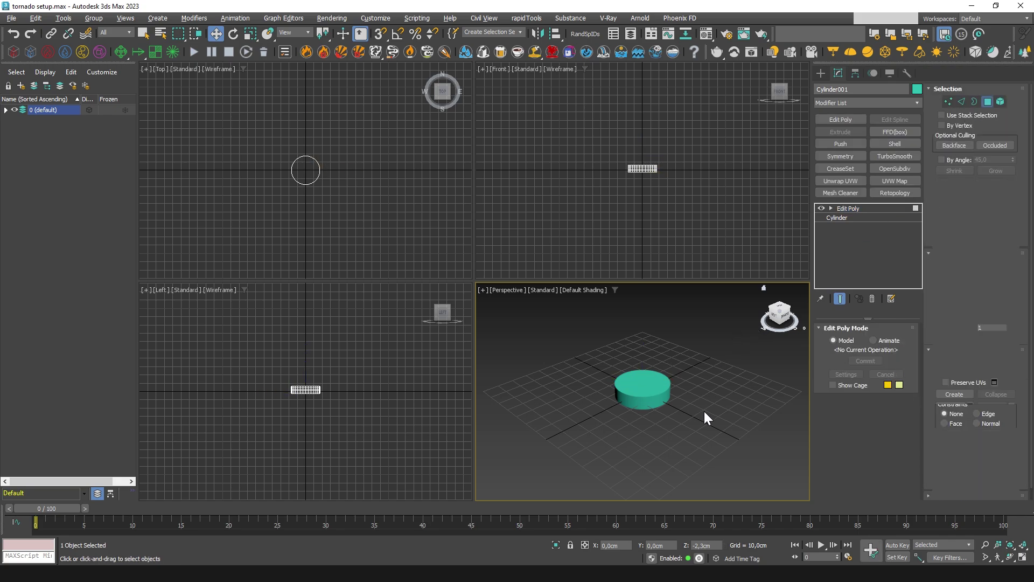
left_click(644, 384)
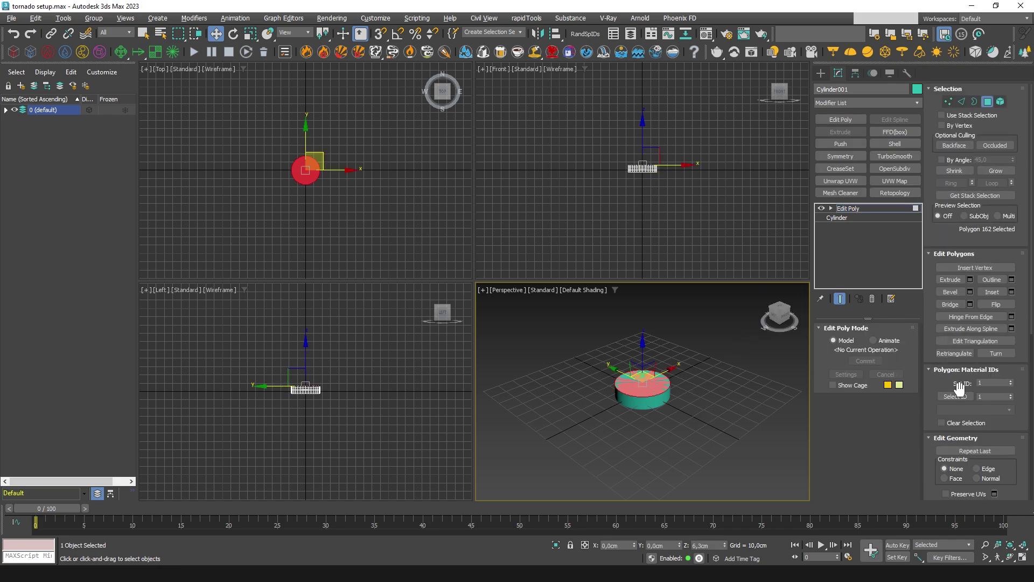
left_click(985, 383)
left_click(988, 102)
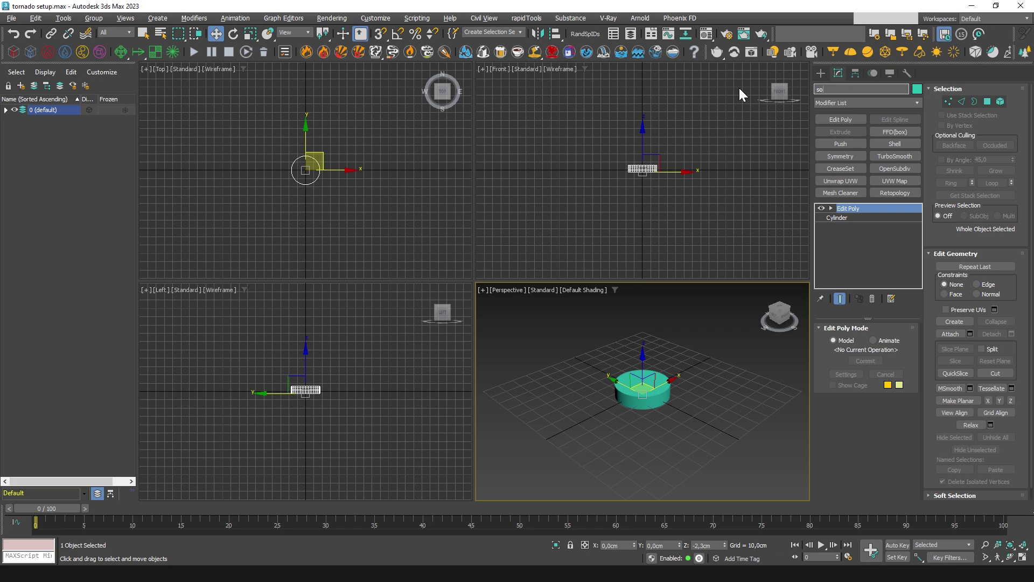
Step: Rename the cylinder to 'source' and deselect it
type("source")
key("Return")
left_click(707, 354)
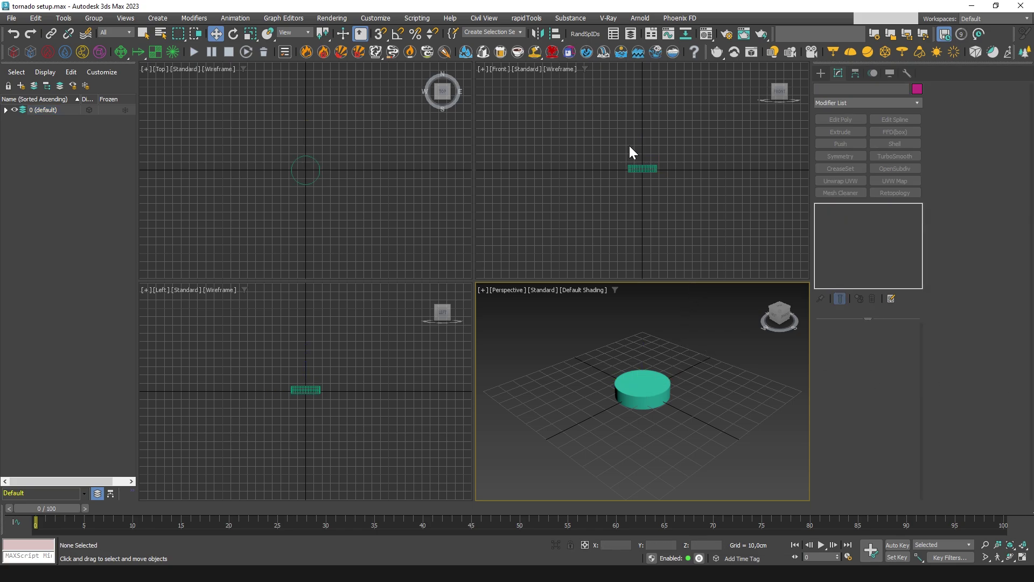
Step: Give a material a Stucco diffuse map and apply it to the cylinder
left_click(707, 34)
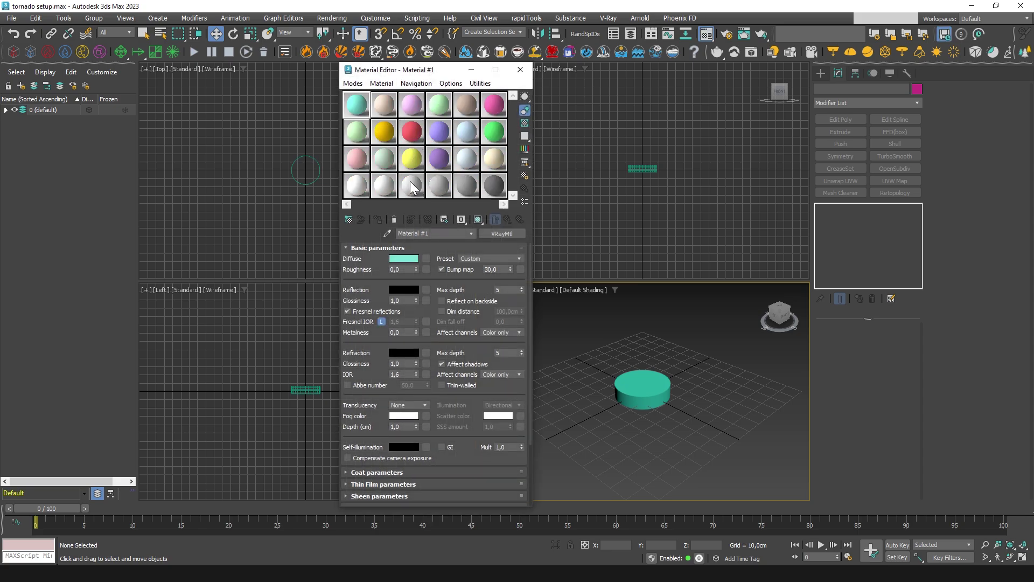
left_click(425, 258)
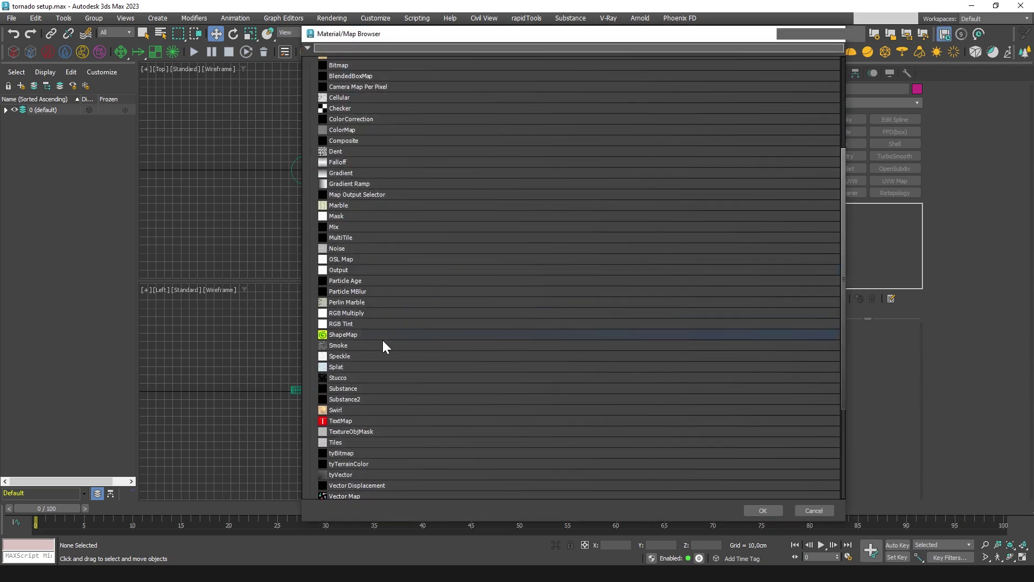
scroll(380, 361, "down", 2)
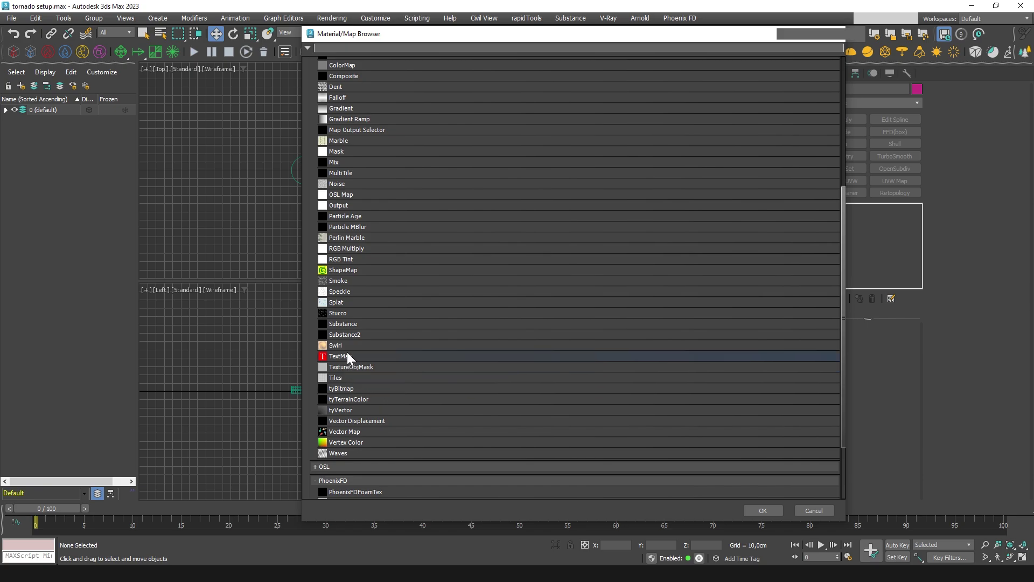
double_click(348, 312)
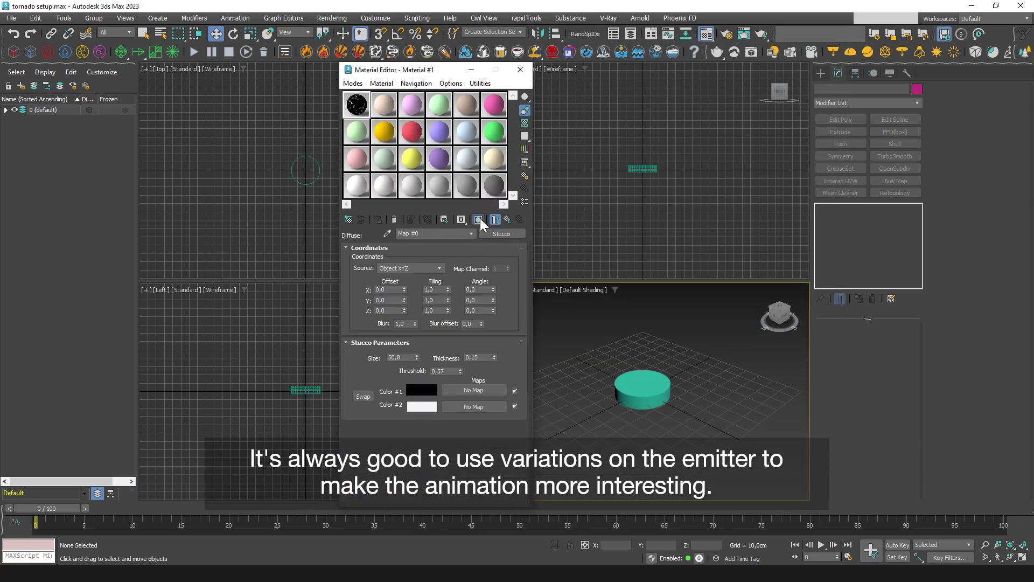
left_click(495, 220)
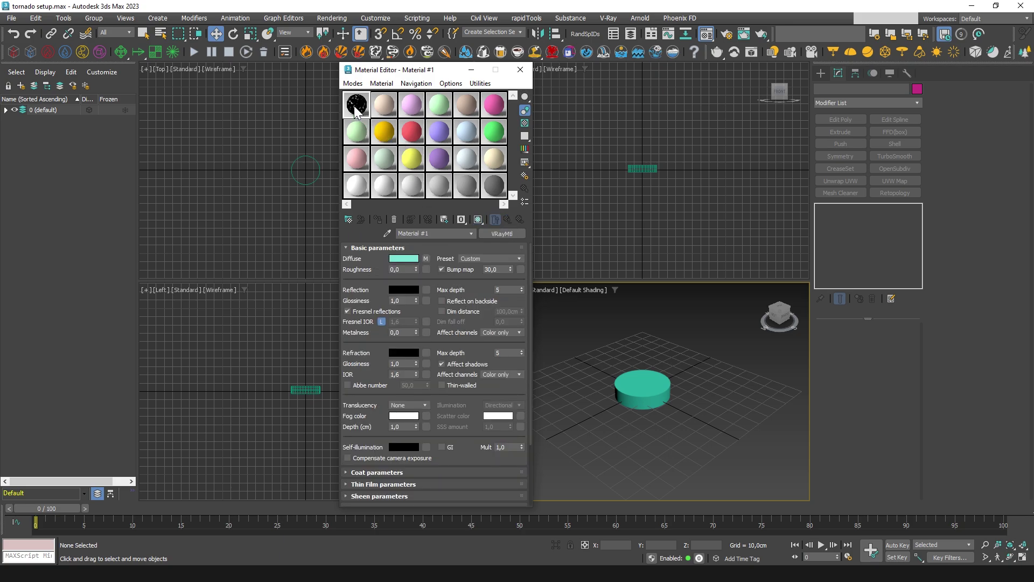
left_click_drag(356, 108, 654, 401)
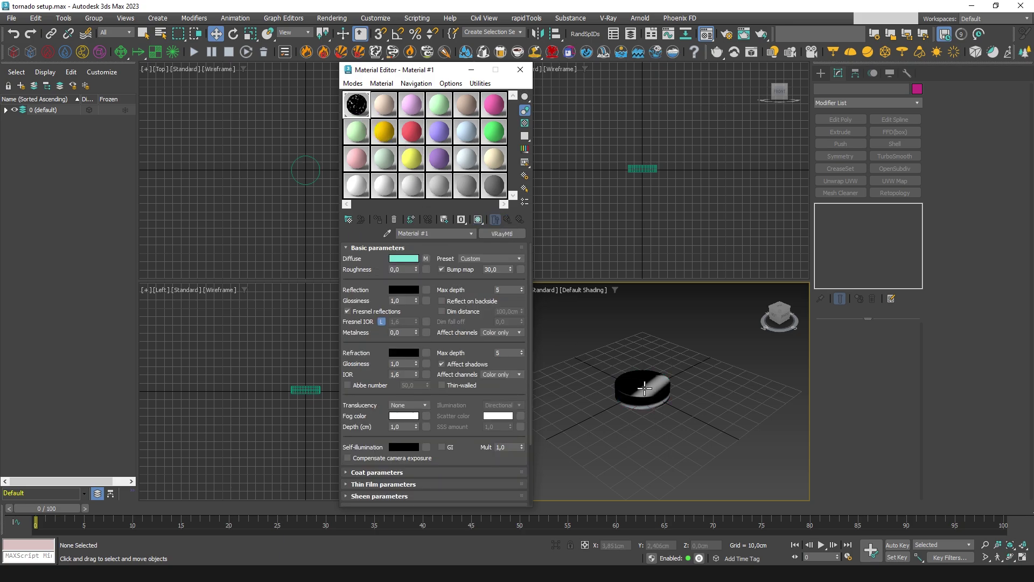
Step: Maximize the Perspective viewport and return to the Stucco map parameters
scroll(630, 389, "up", 3)
key("alt+w")
scroll(598, 320, "down", 2)
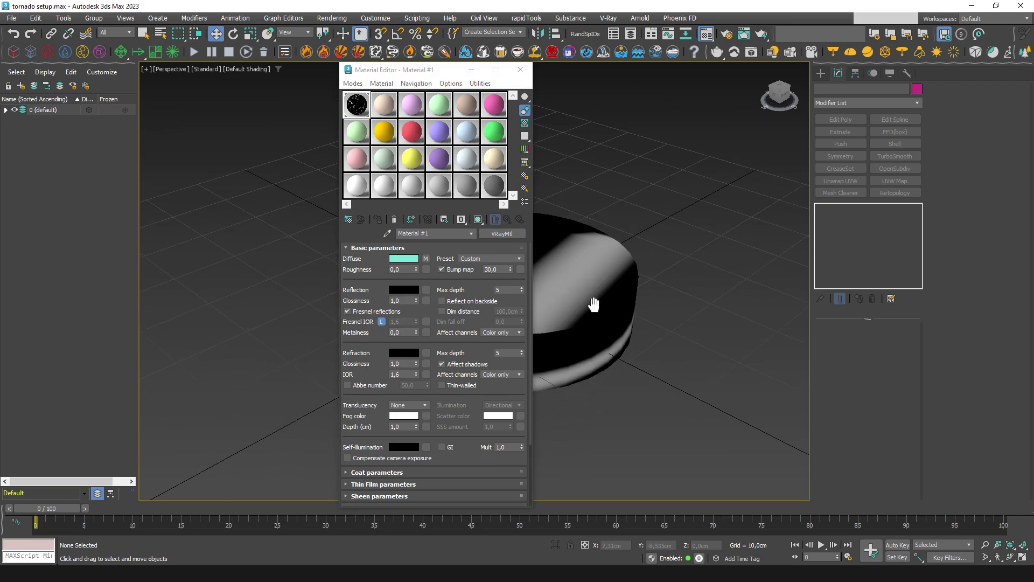
scroll(591, 301, "down", 1)
left_click_drag(417, 73, 272, 84)
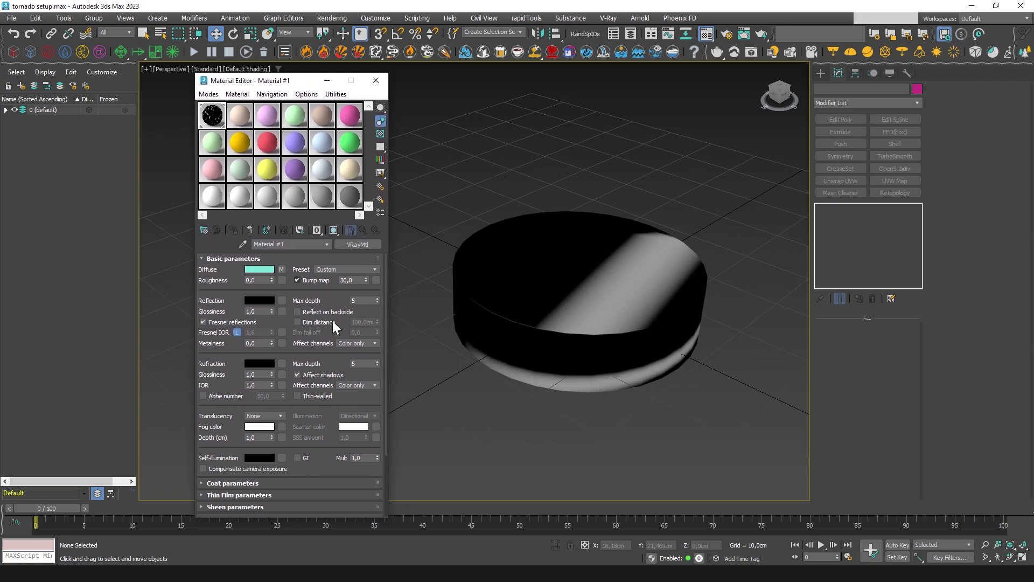
left_click(281, 267)
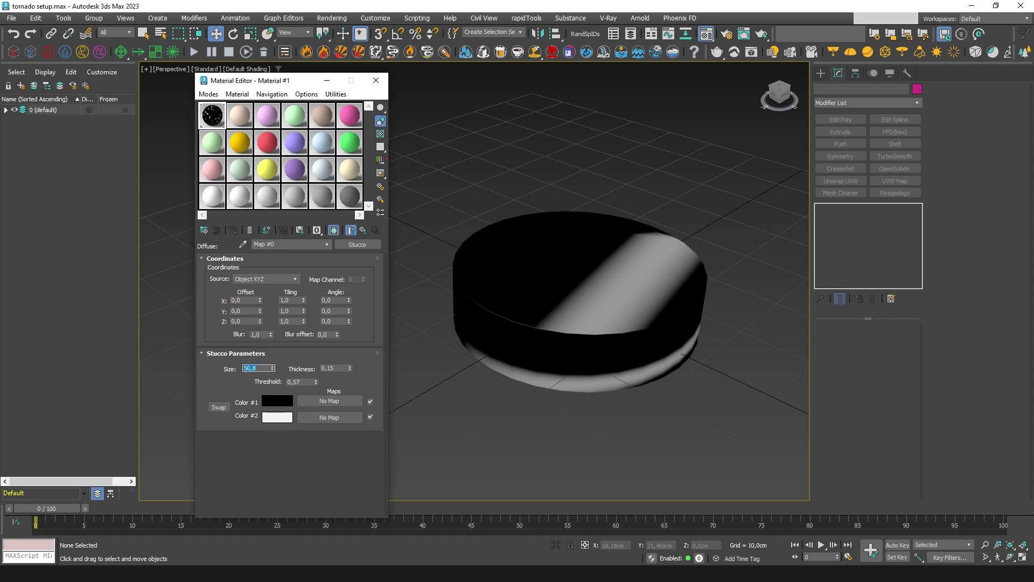
Step: Set the Stucco map to size 2,2, thickness 0,06 and threshold 0,5
type(",2")
key("Return")
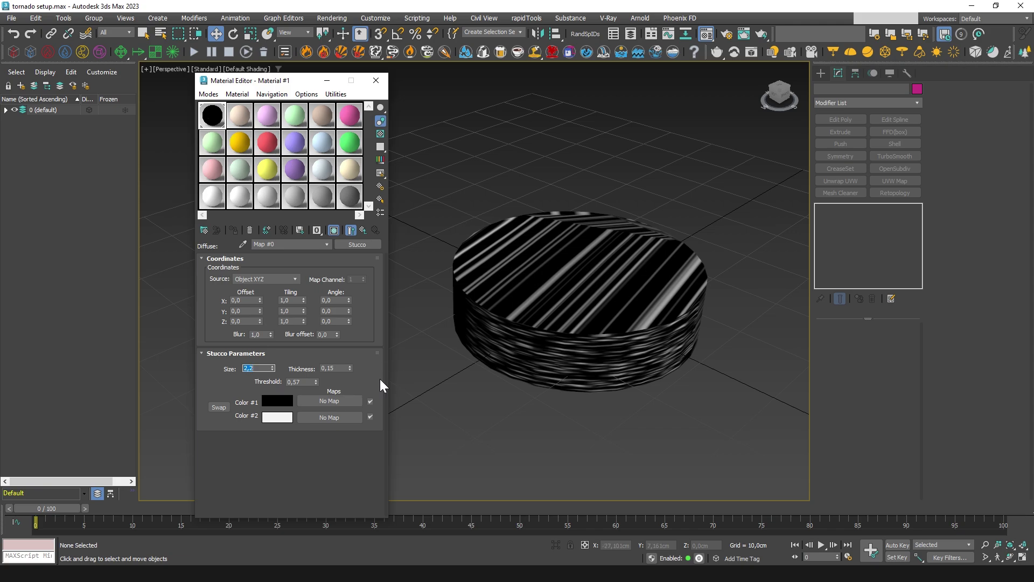
key("Tab")
type("0,06")
key("Return")
left_click(300, 382)
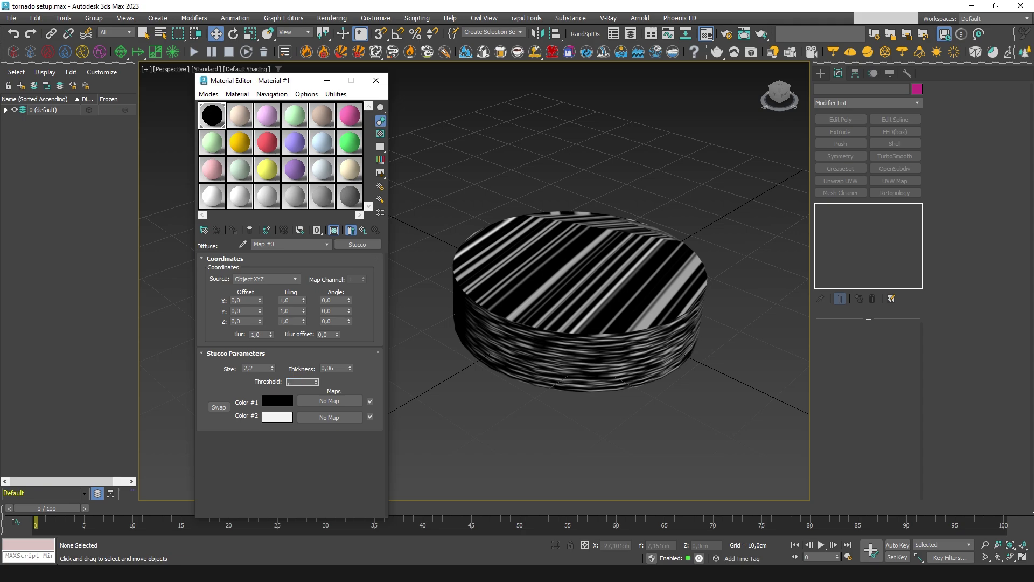
type("0,5")
key("Return")
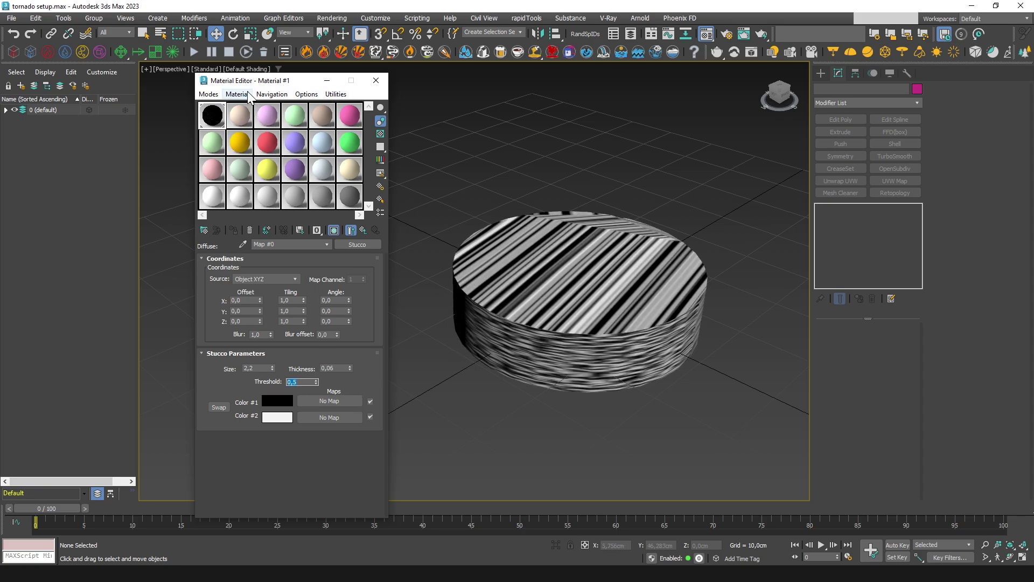
Step: Switch the viewport to High Quality shading and keep Linear as default key tangent
left_click_drag(247, 81, 276, 105)
left_click(211, 70)
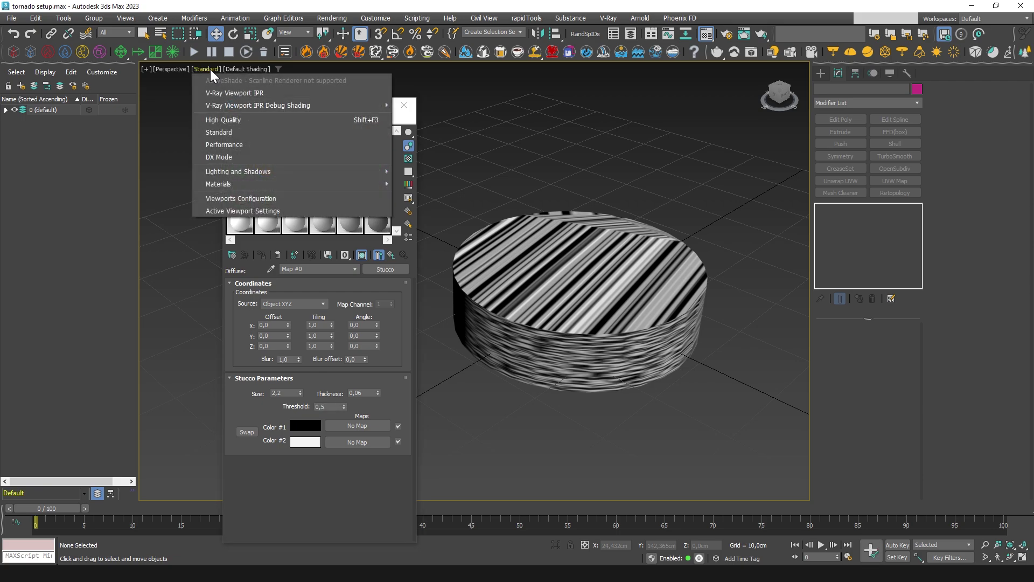
left_click(240, 119)
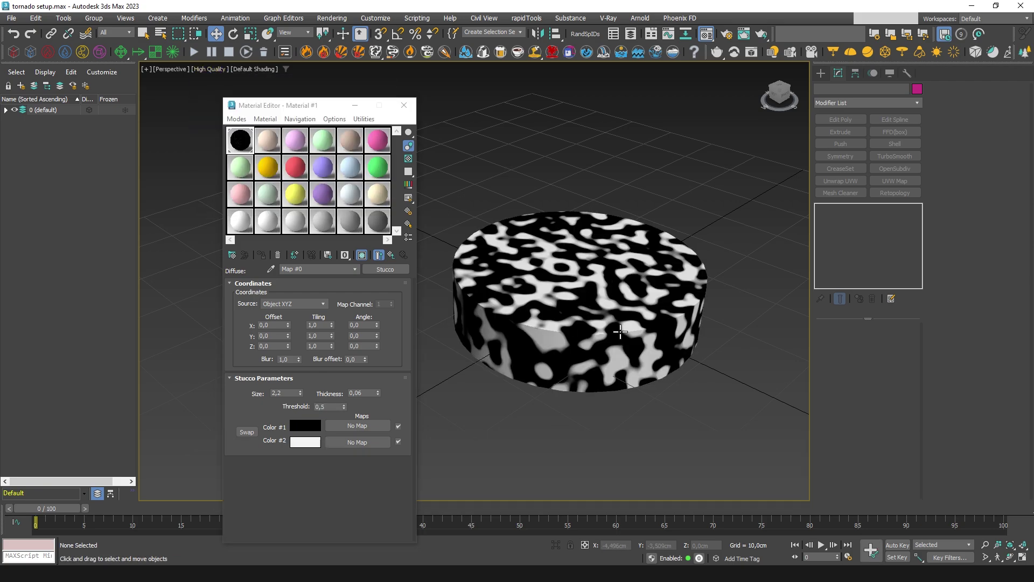
left_click_drag(307, 108, 253, 82)
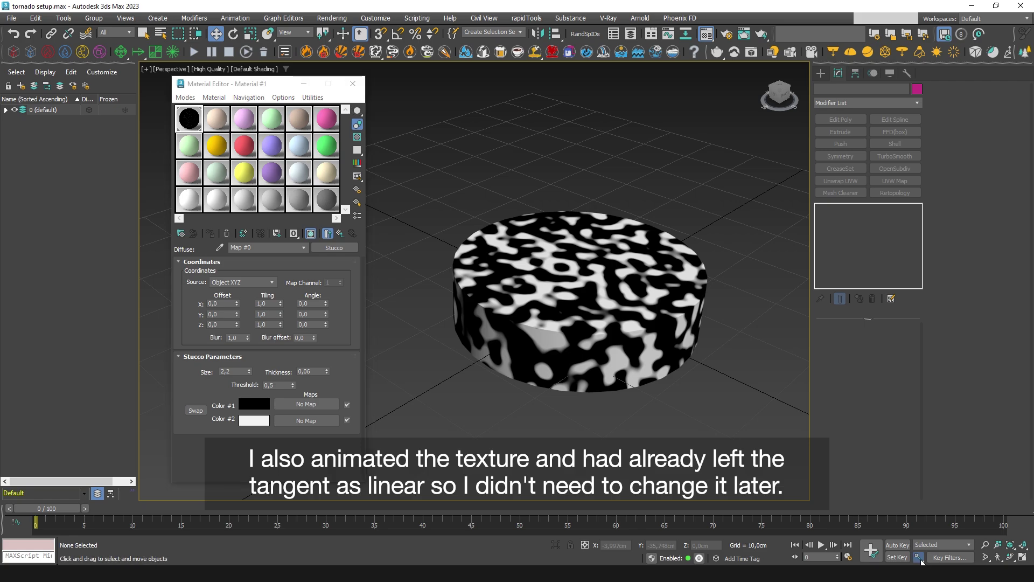
left_click_drag(919, 557, 919, 547)
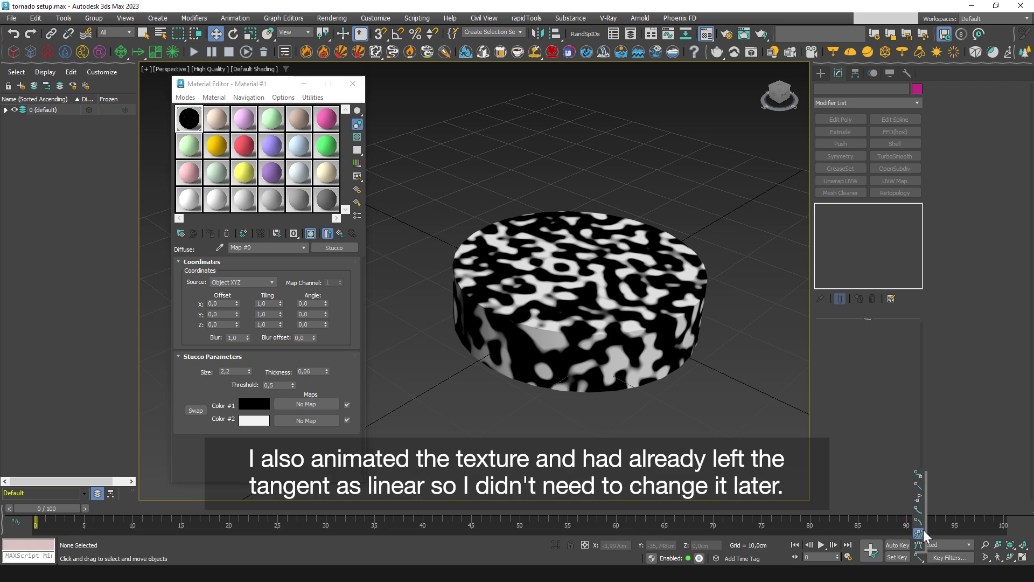
left_click_drag(919, 550, 919, 555)
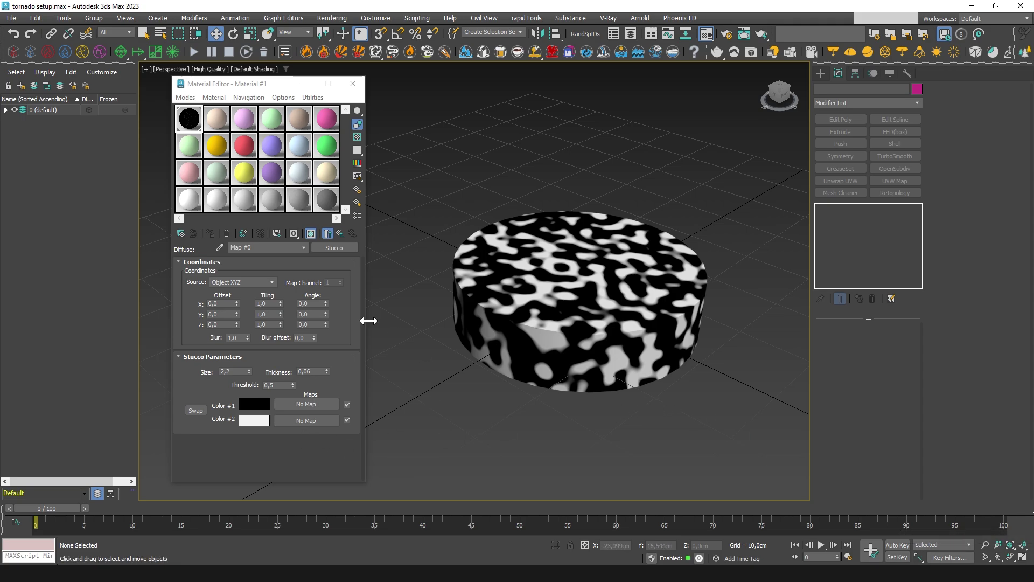
Step: Set the animation end time to 180 frames in Time Configuration
left_click(899, 545)
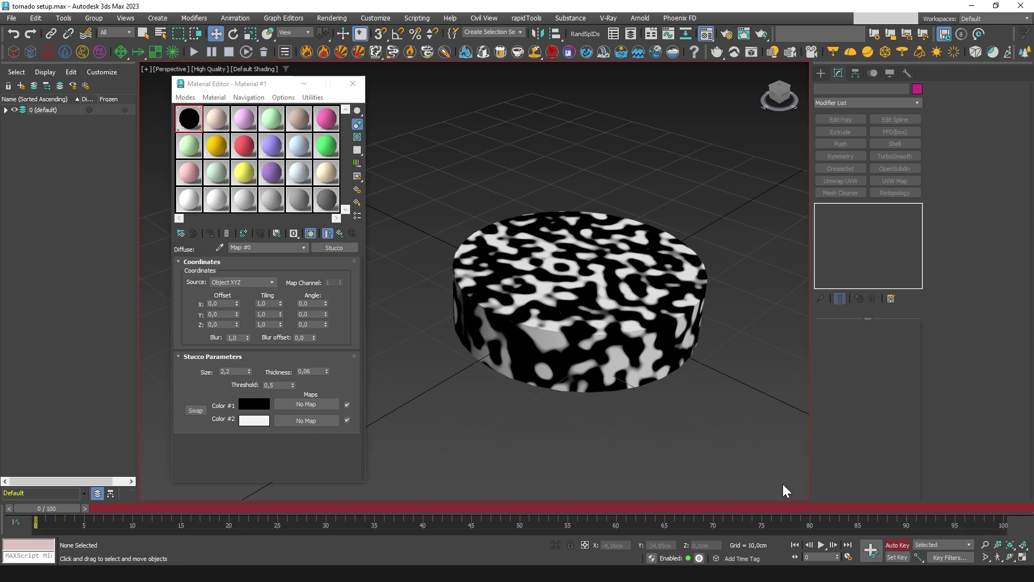
left_click(897, 544)
left_click(849, 556)
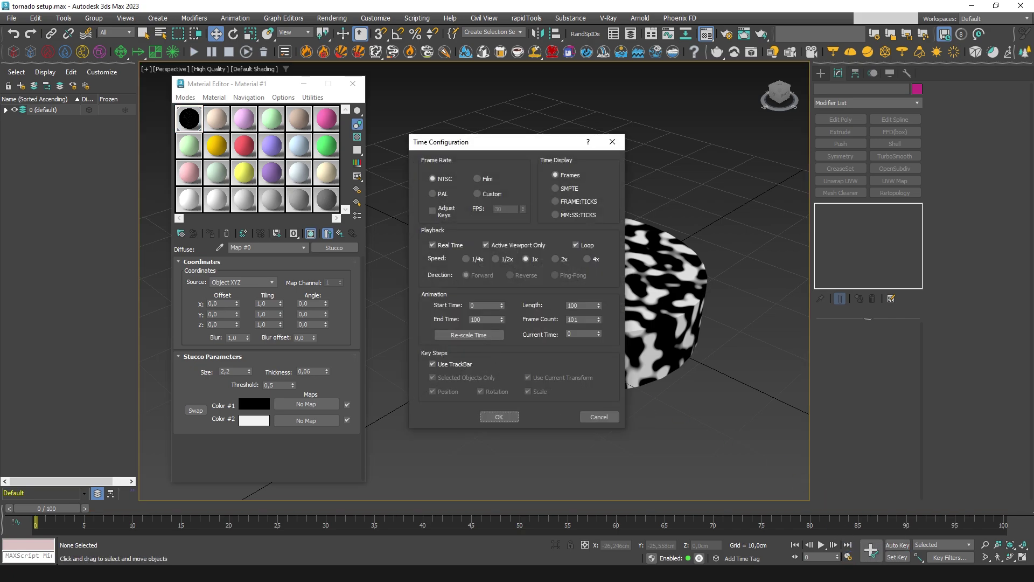
double_click(483, 320)
type("180")
left_click(499, 417)
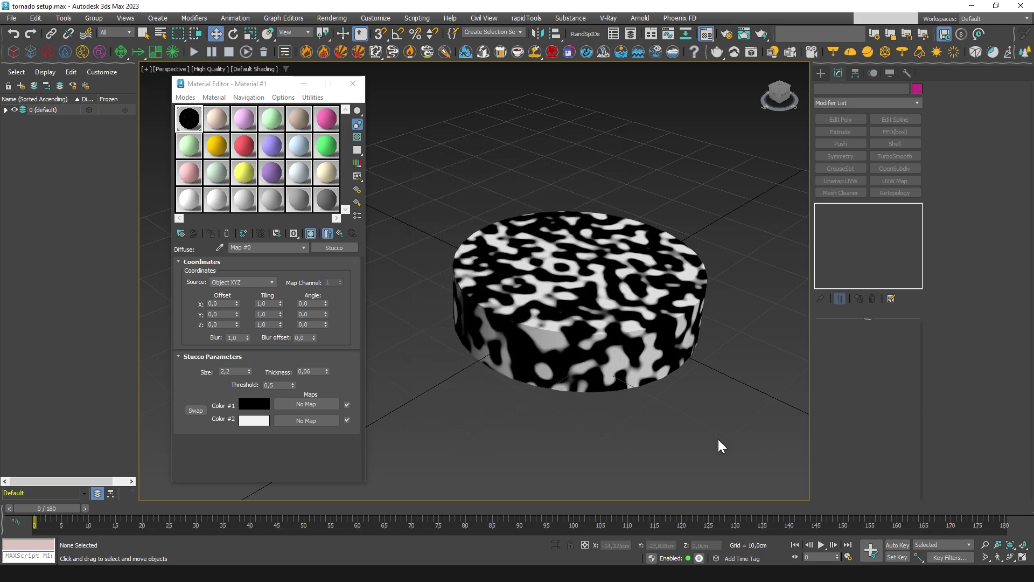
Step: With Auto Key, keyframe the Stucco Z Offset to 4,3 at frame 180
left_click(899, 545)
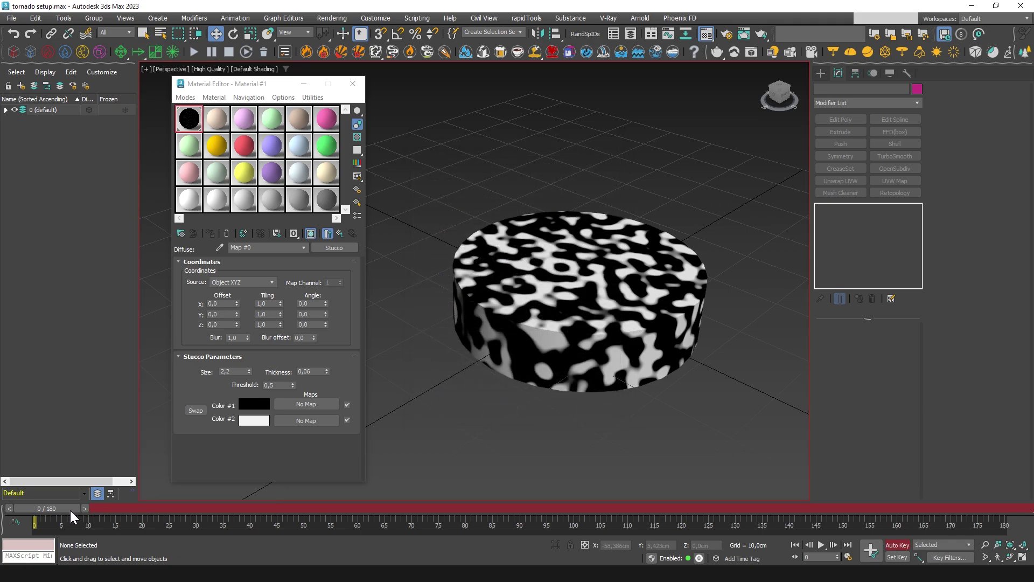
left_click_drag(71, 509, 997, 509)
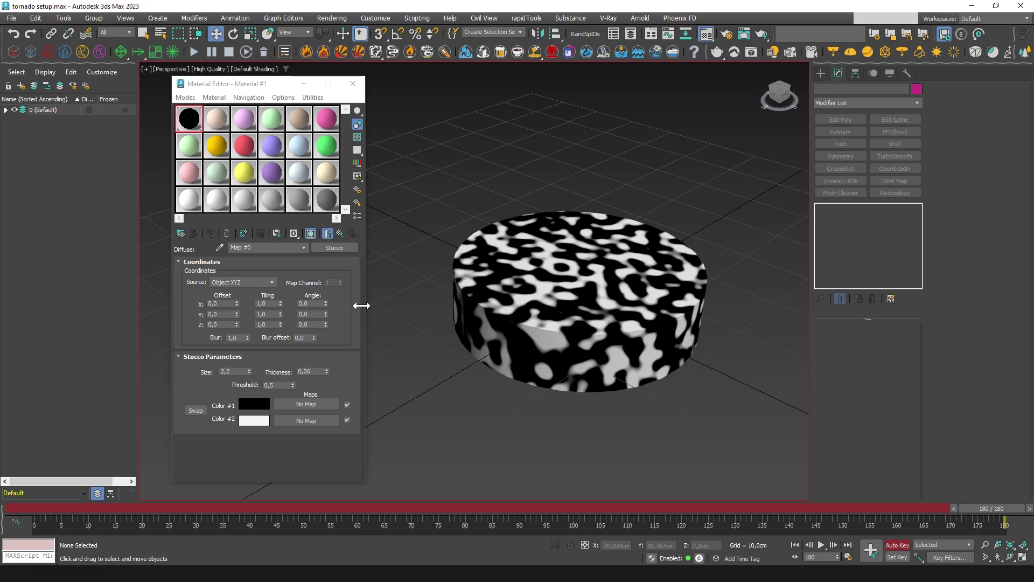
double_click(220, 324)
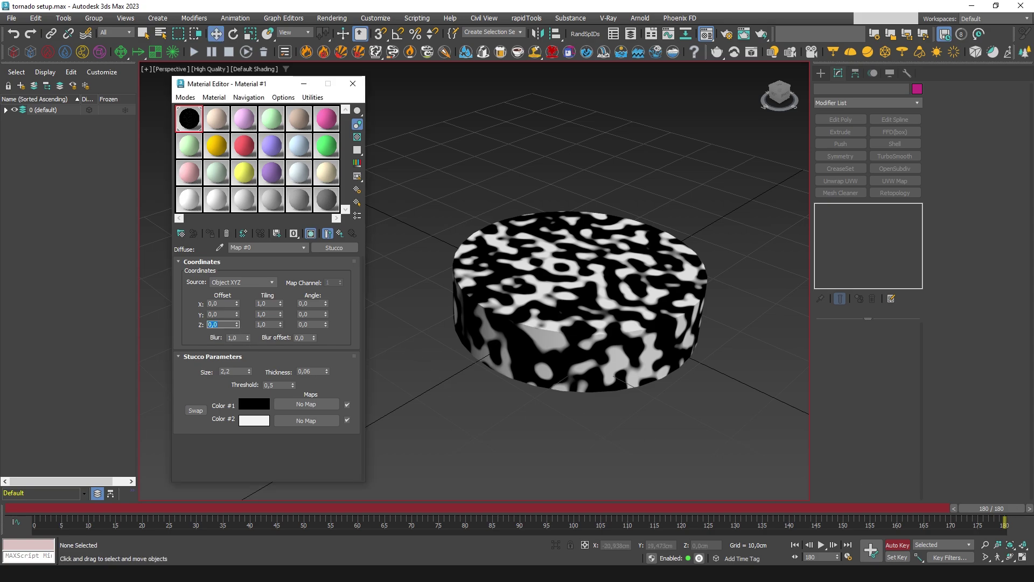
type("4,3")
key("Return")
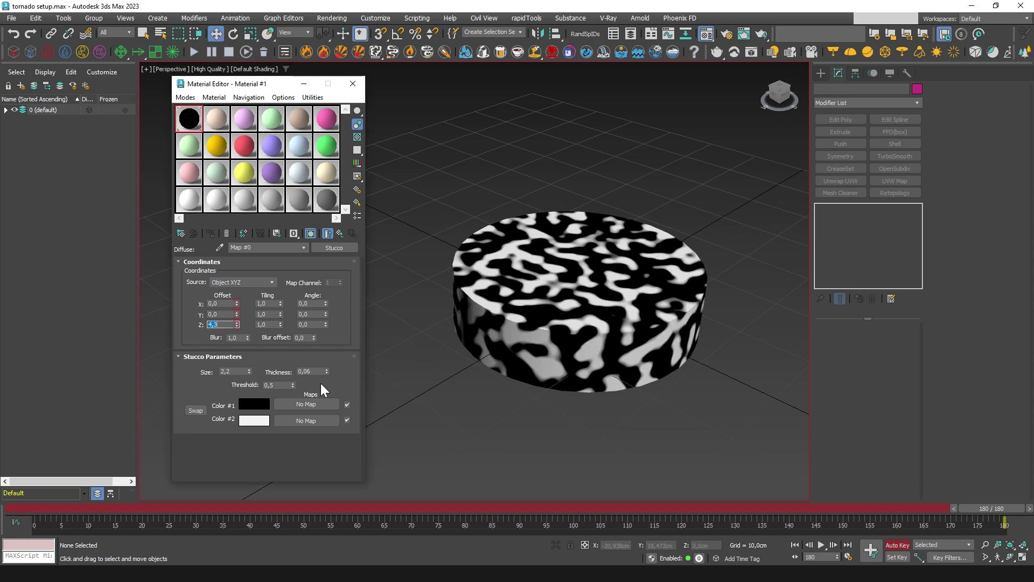
left_click(895, 545)
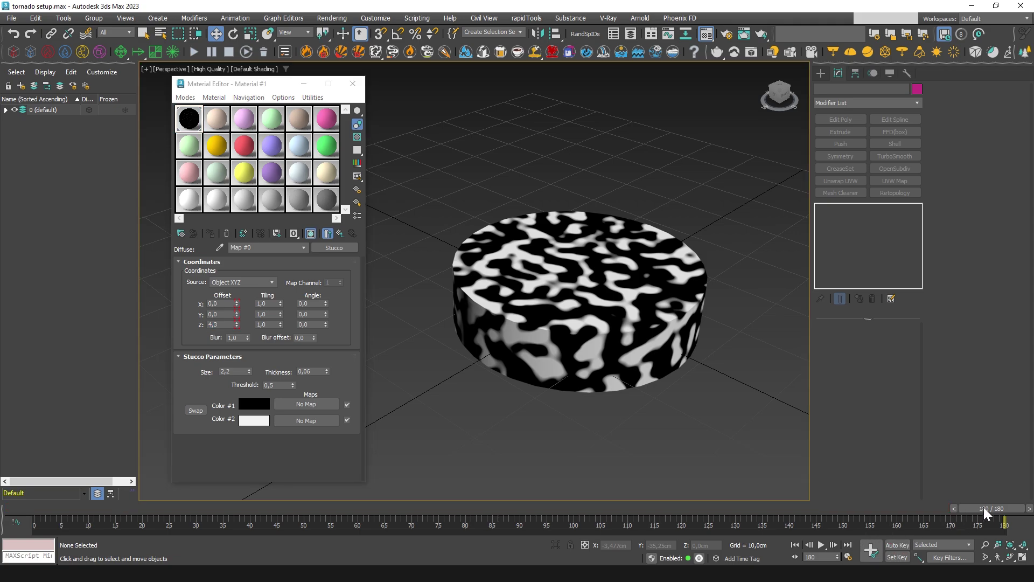
left_click_drag(982, 511, 34, 524)
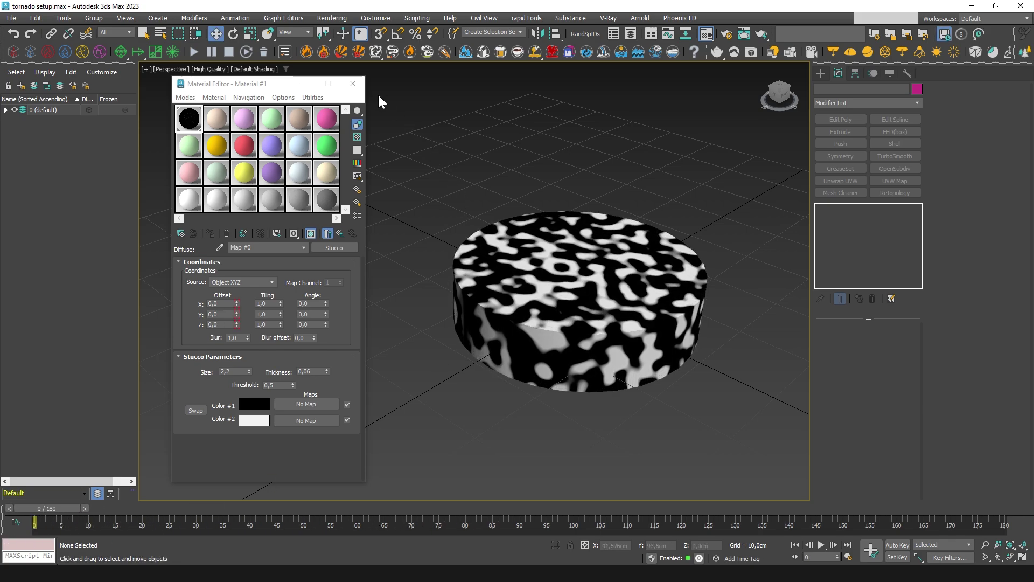
Step: Close the Material Editor, return to Standard shading and the four-viewport layout
left_click(354, 84)
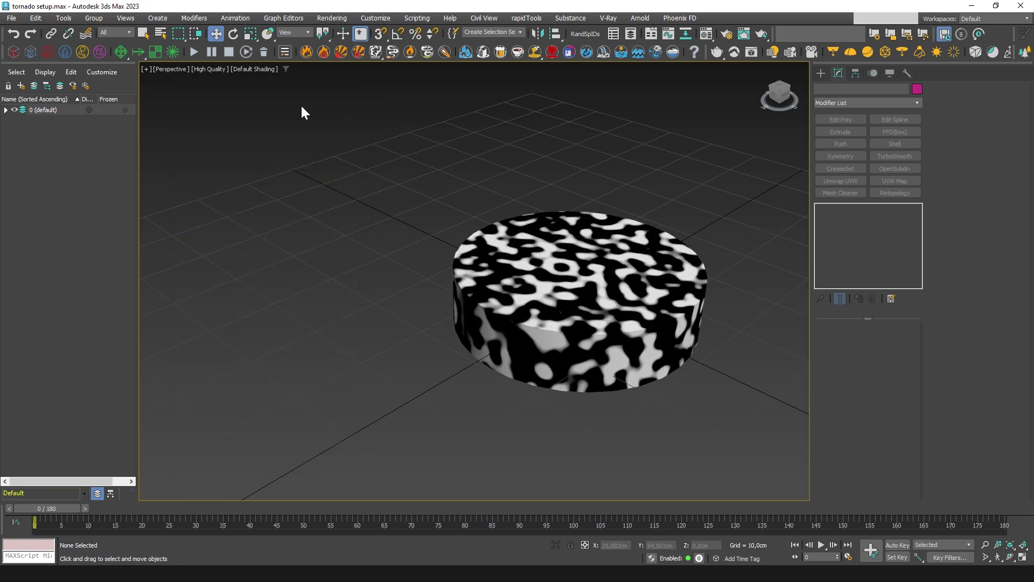
left_click(209, 68)
left_click(227, 133)
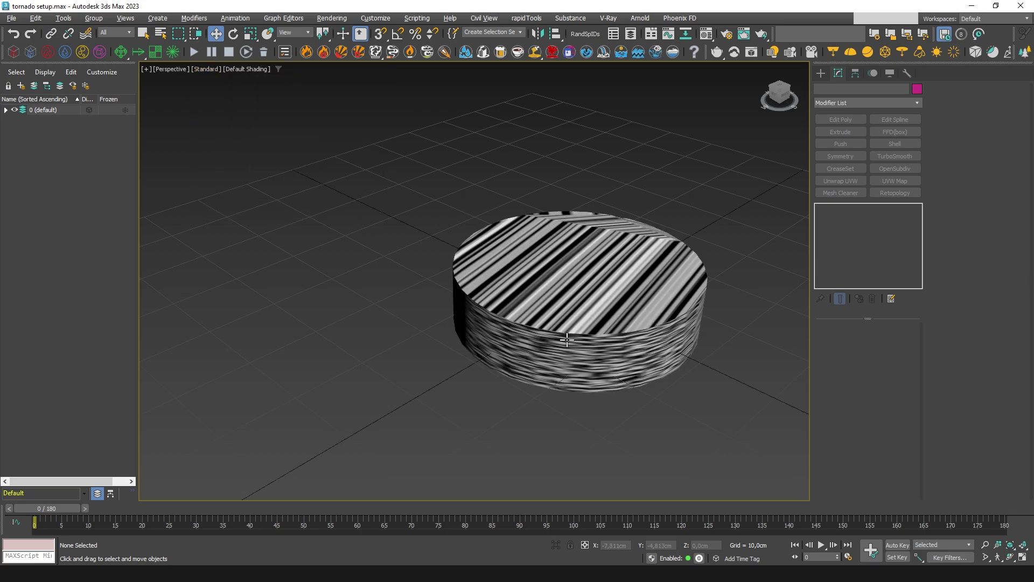
key("alt+w")
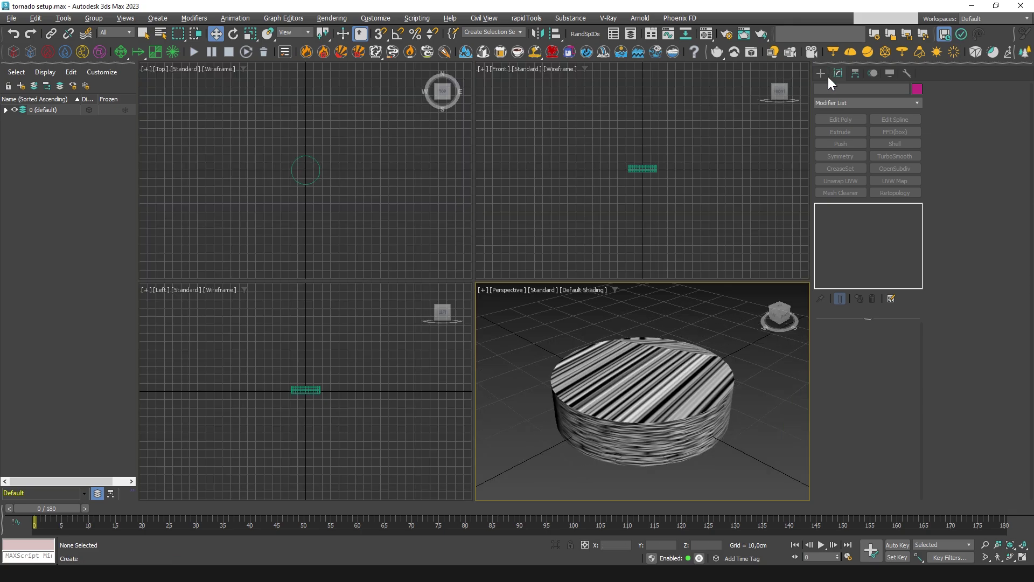
Step: Create a Vortex space-warp force below the cylinder
left_click(821, 73)
left_click(876, 90)
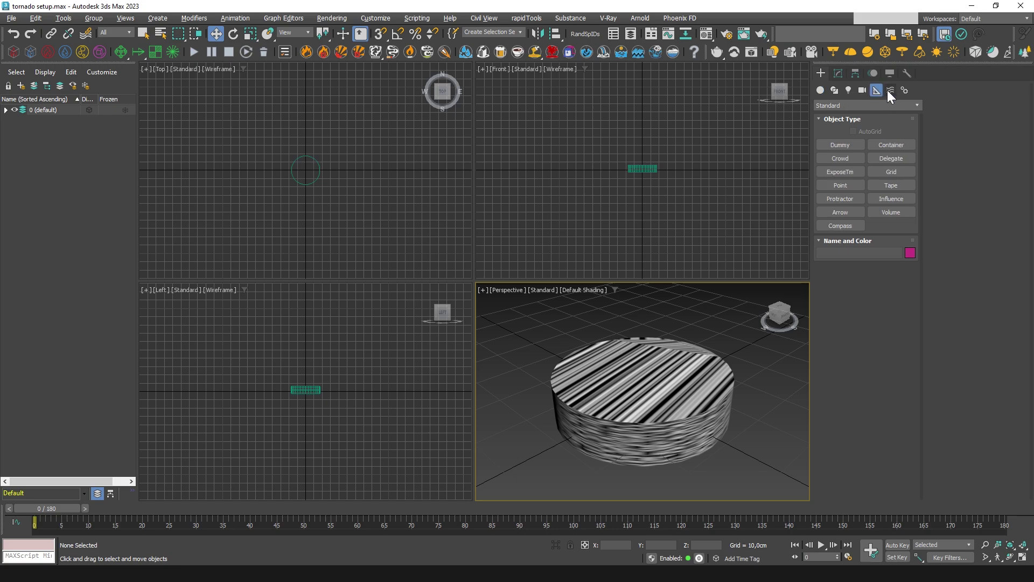
left_click(891, 91)
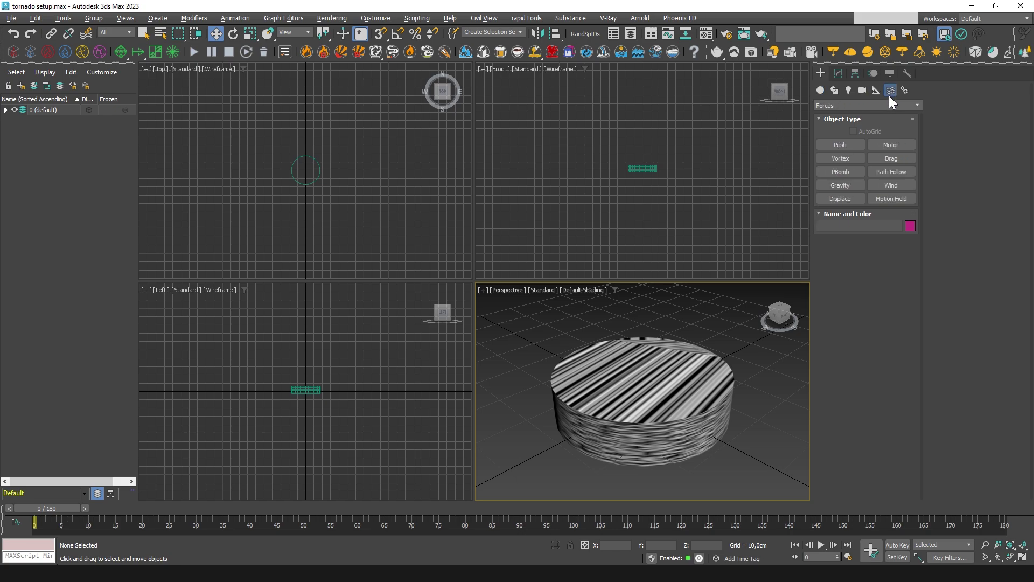
left_click(840, 158)
scroll(653, 330, "down", 5)
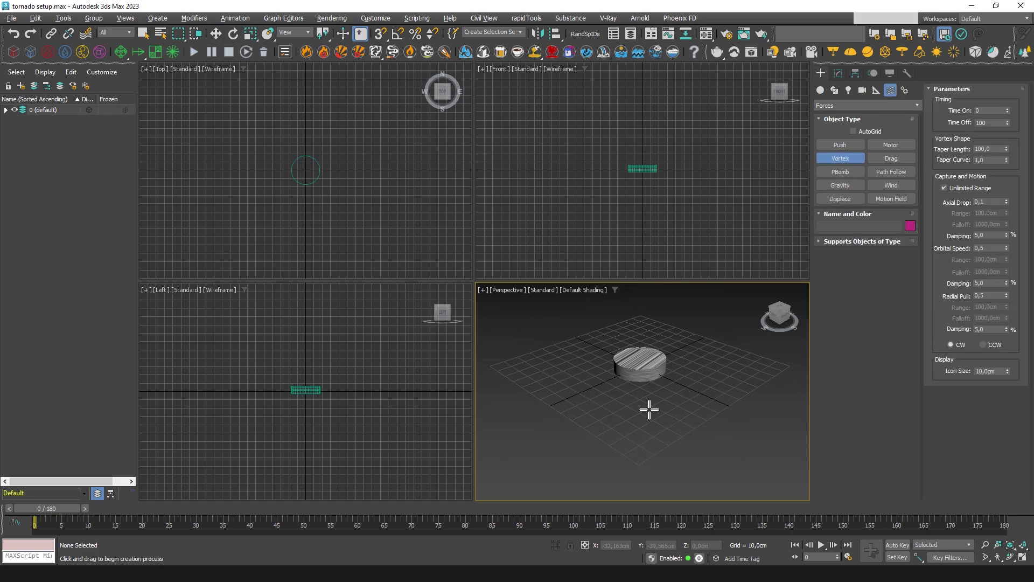
left_click_drag(640, 404, 647, 408)
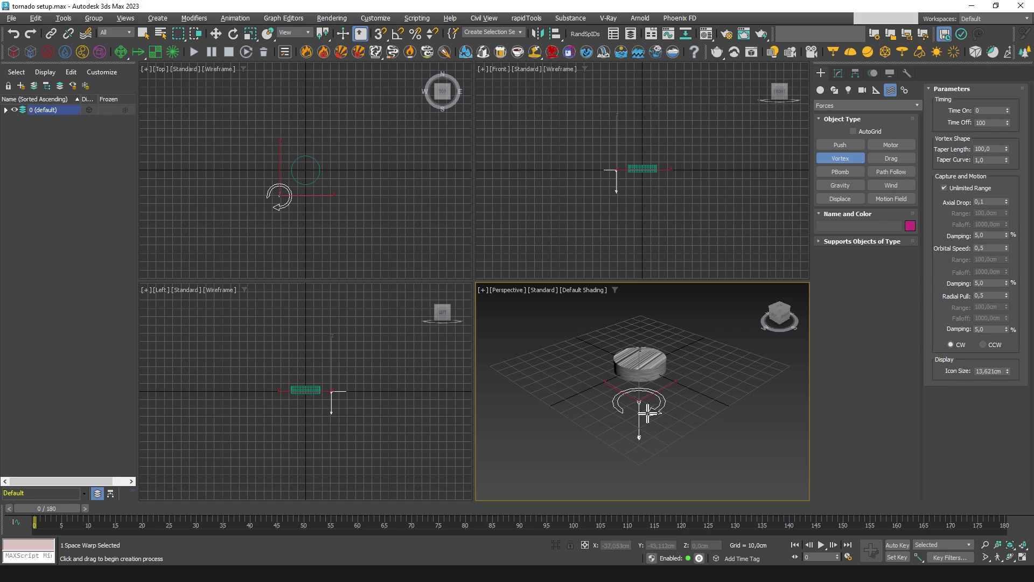
Step: Flip the vortex 180° about X and place it at X 0, Y 0, Z -28,5cm
left_click(234, 33)
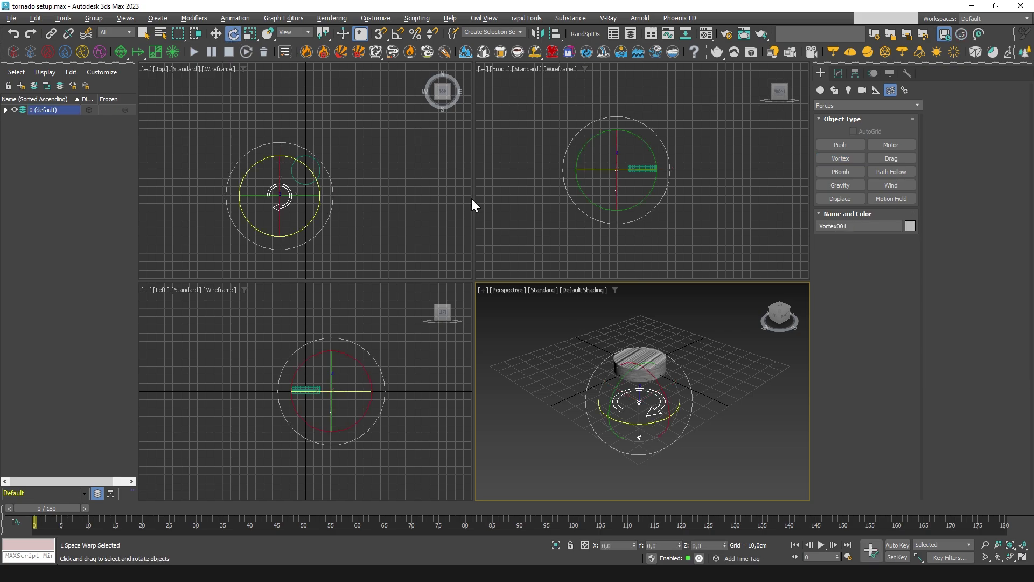
left_click(398, 34)
left_click_drag(654, 382, 693, 468)
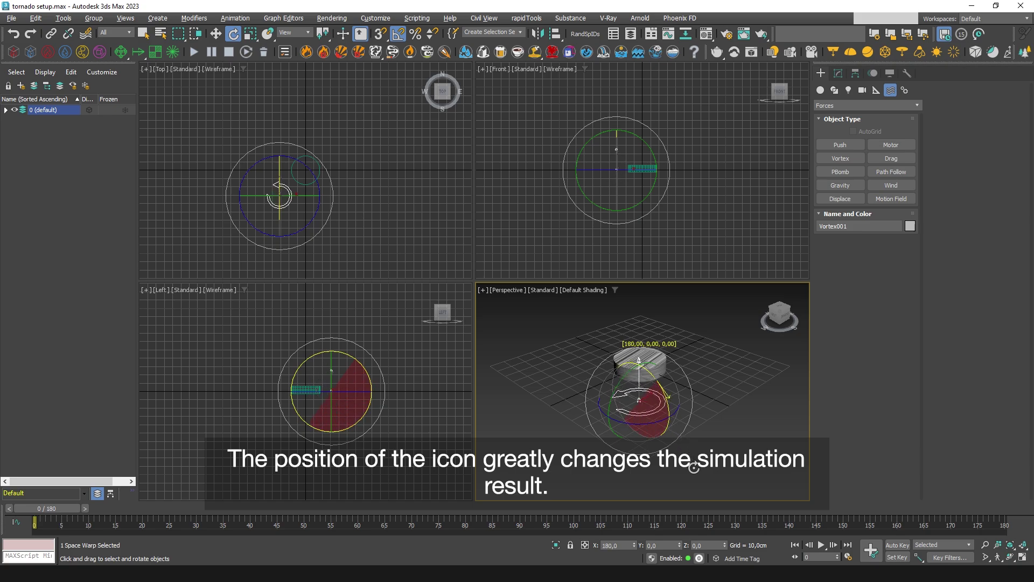
left_click(216, 34)
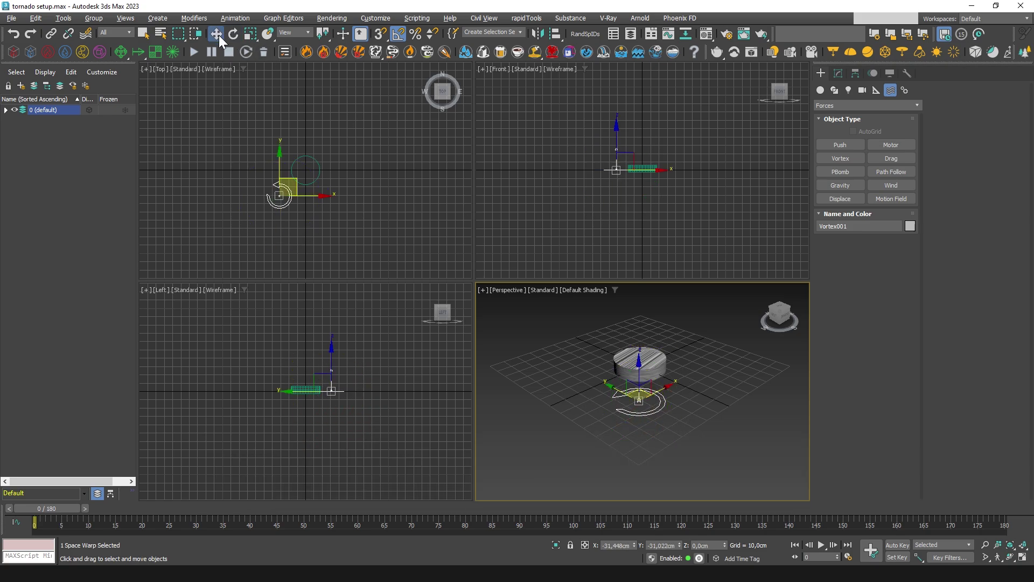
right_click(635, 548)
right_click(680, 546)
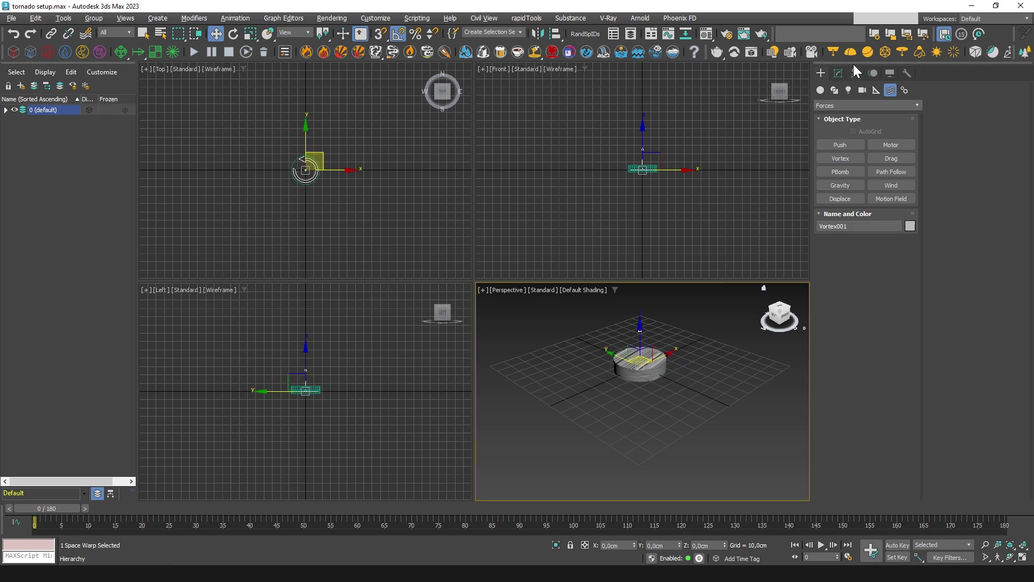
left_click(839, 72)
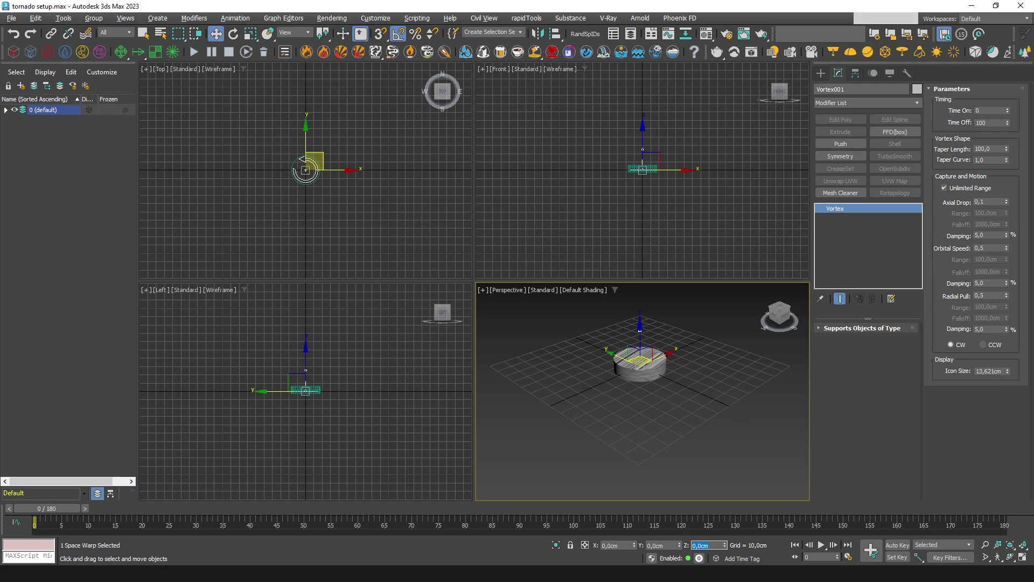
type("-28,5")
key("Return")
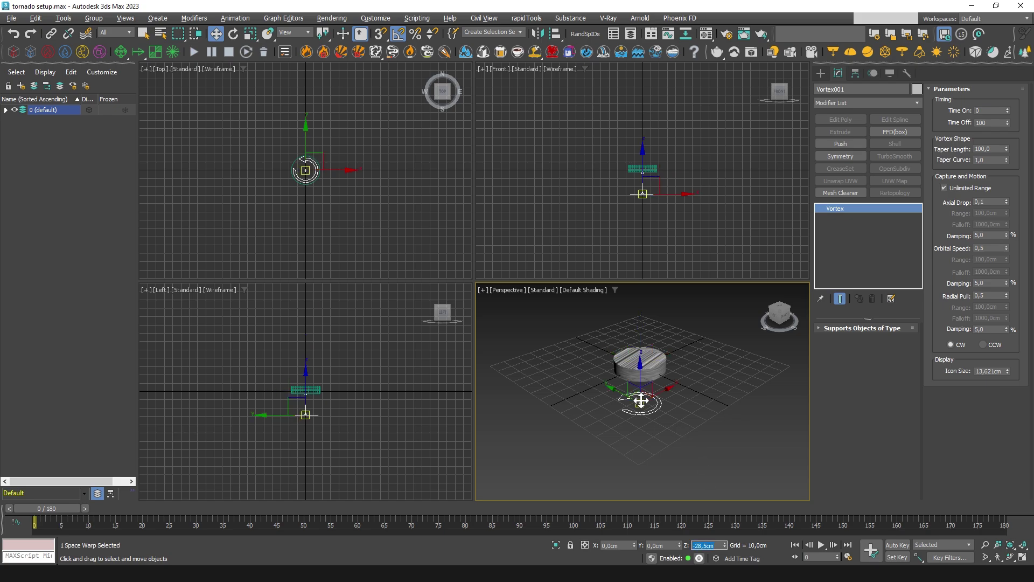
Step: Set vortex Time Off 180, Taper 50, Axial Drop 4, Orbital Speed 60, Damping 20
mouse_move(669, 429)
middle_mouse_down("alt")
mouse_move(677, 436)
mouse_move(673, 407)
middle_mouse_up("alt")
left_click(985, 125)
type("180")
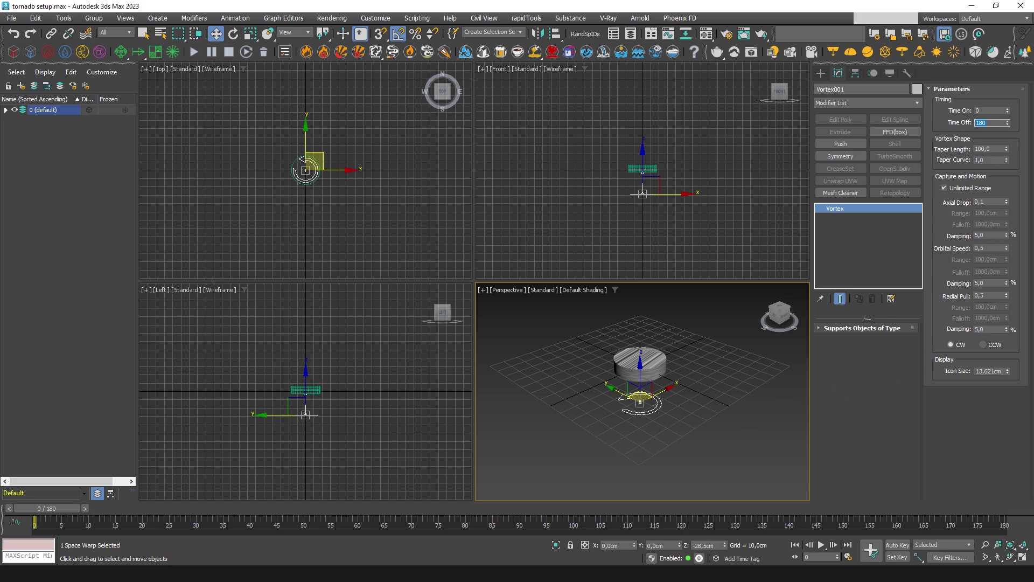
key("Tab")
key("Tab")
key("Tab")
left_click(989, 248)
key("Tab")
type("20")
key("Tab")
left_click(741, 410)
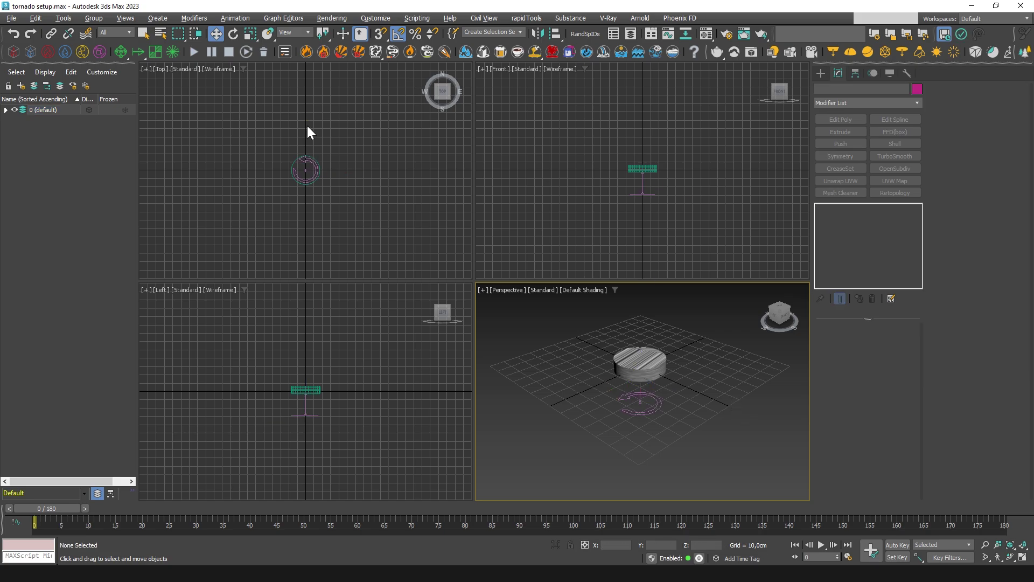
Step: Place a PHXTurbulence helper right of the cylinder with Strength 7000, then deselect
left_click_drag(137, 51, 146, 130)
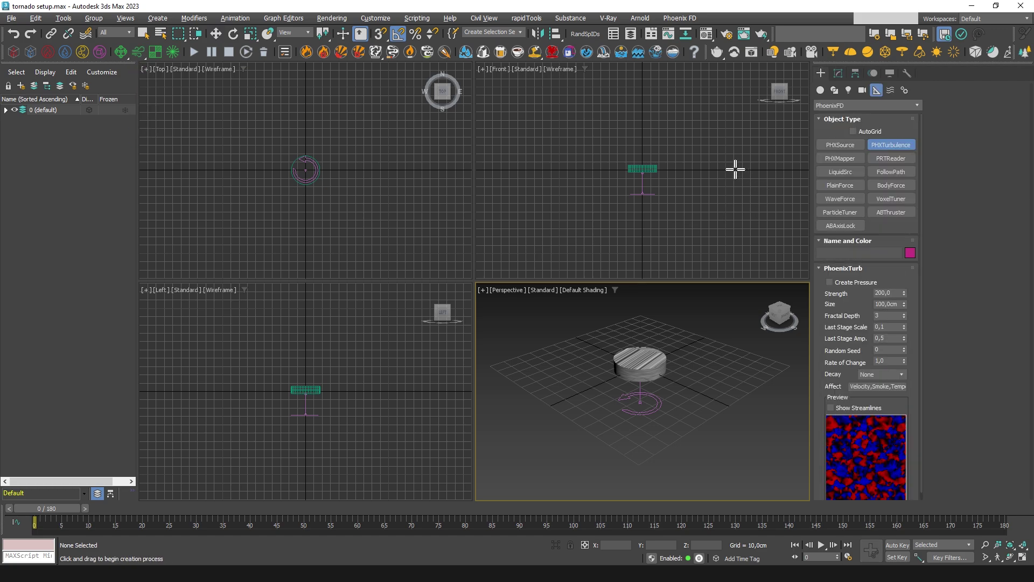
left_click_drag(735, 170, 744, 180)
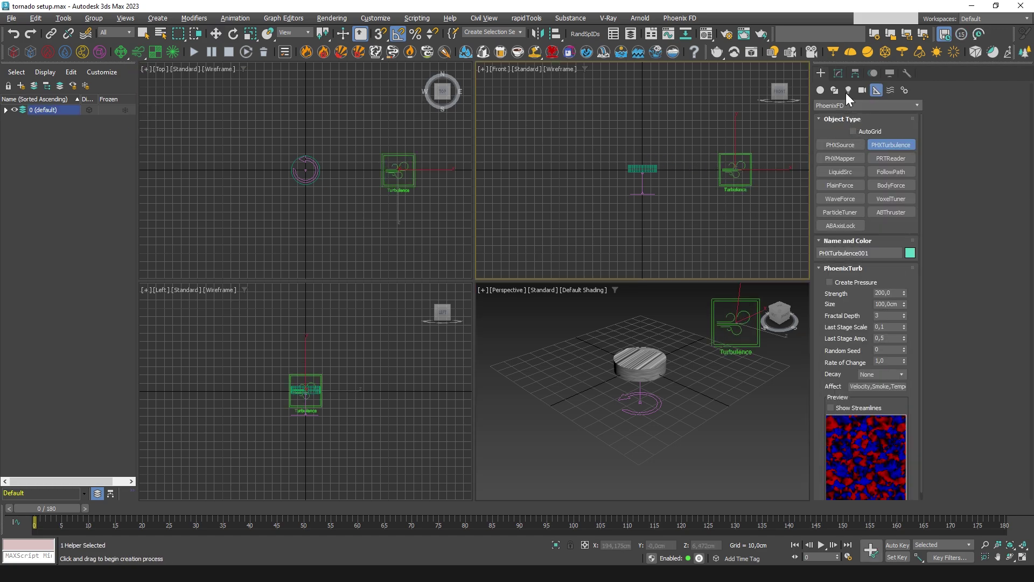
left_click(838, 73)
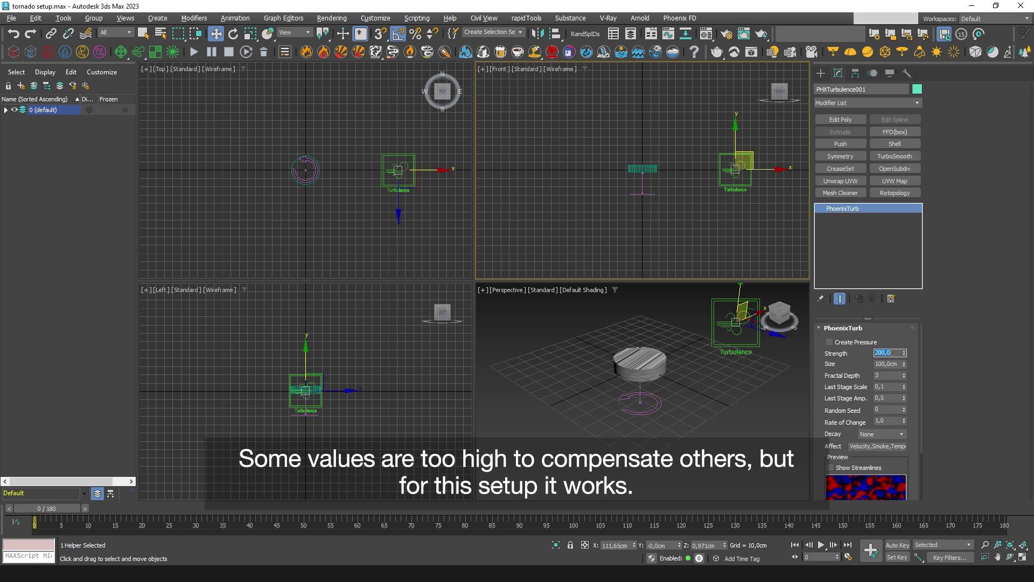
type("7000")
key("Return")
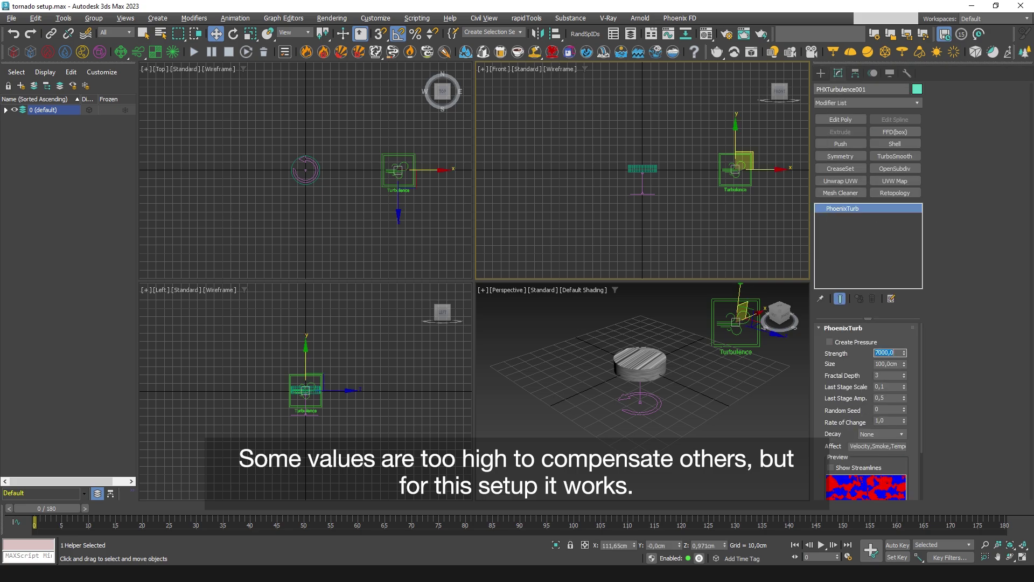
left_click(561, 325)
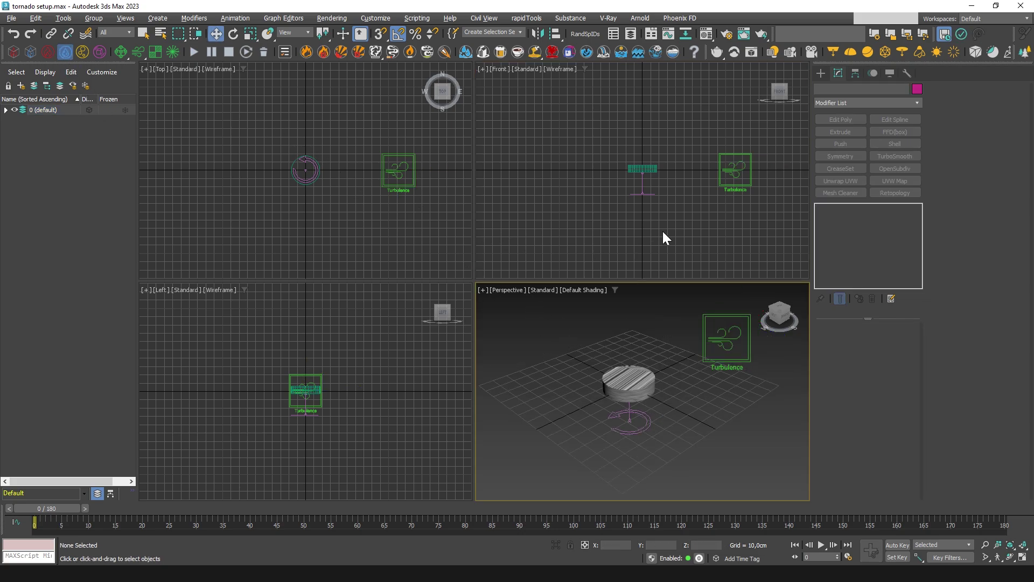
Step: Create a LiquidSrc and add the 'source' object as its emitter node
left_click_drag(672, 102, 682, 118)
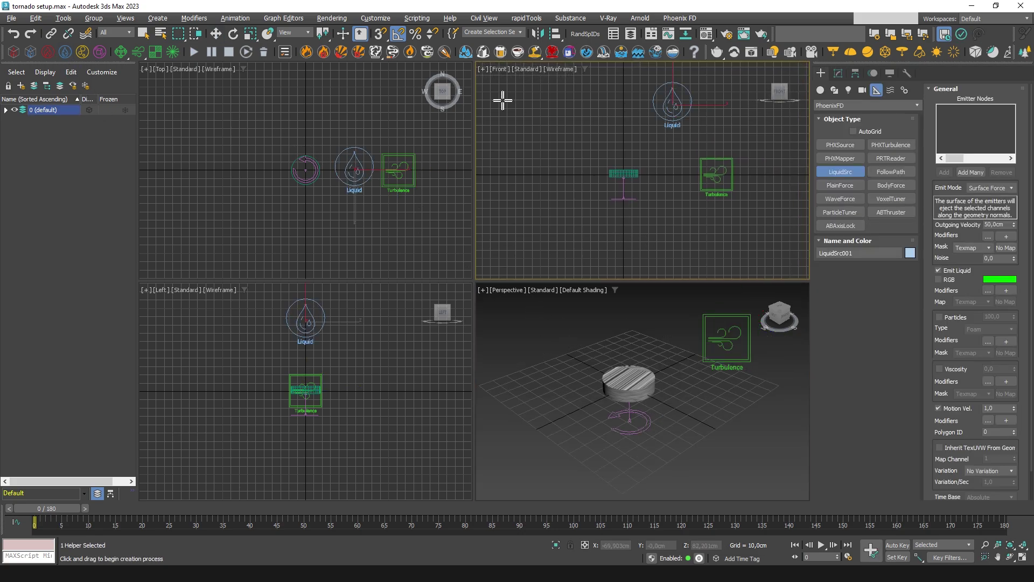
left_click(216, 34)
left_click(837, 74)
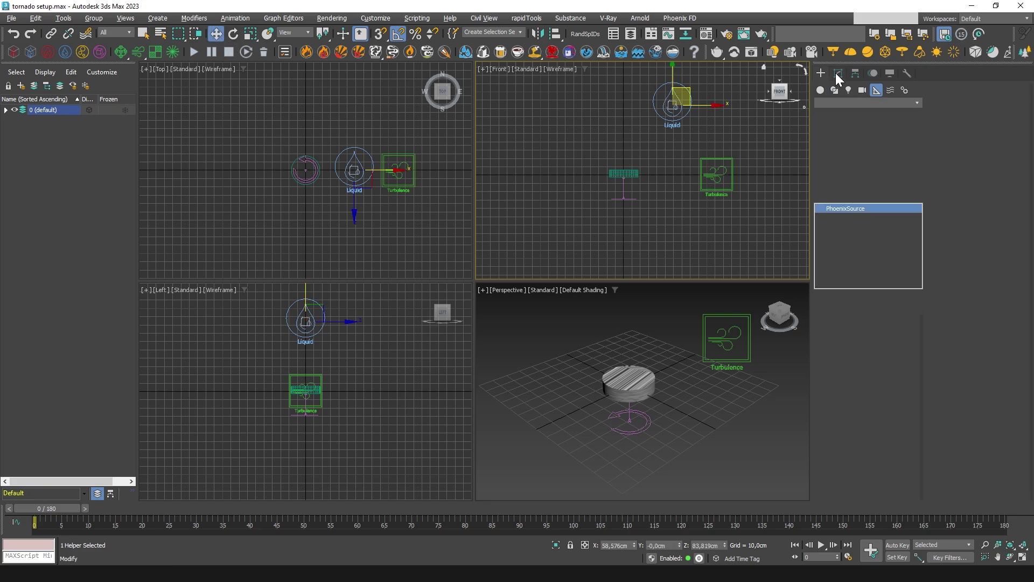
left_click(834, 412)
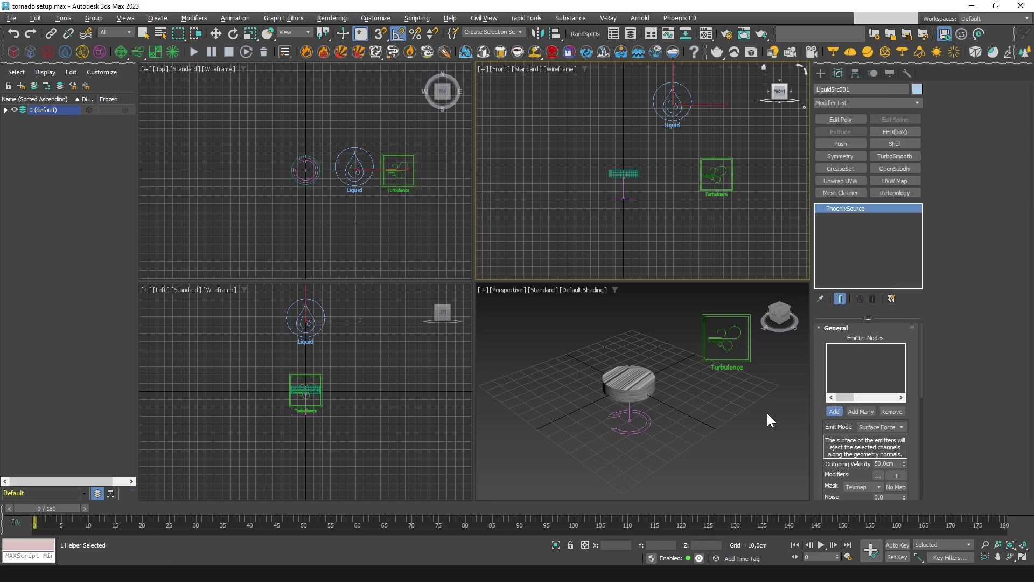
left_click(634, 378)
Step: Set liquid source Outgoing Velocity 150 cm, Noise 0.2 and emission from polygon ID 5
scroll(817, 388, "down", 5)
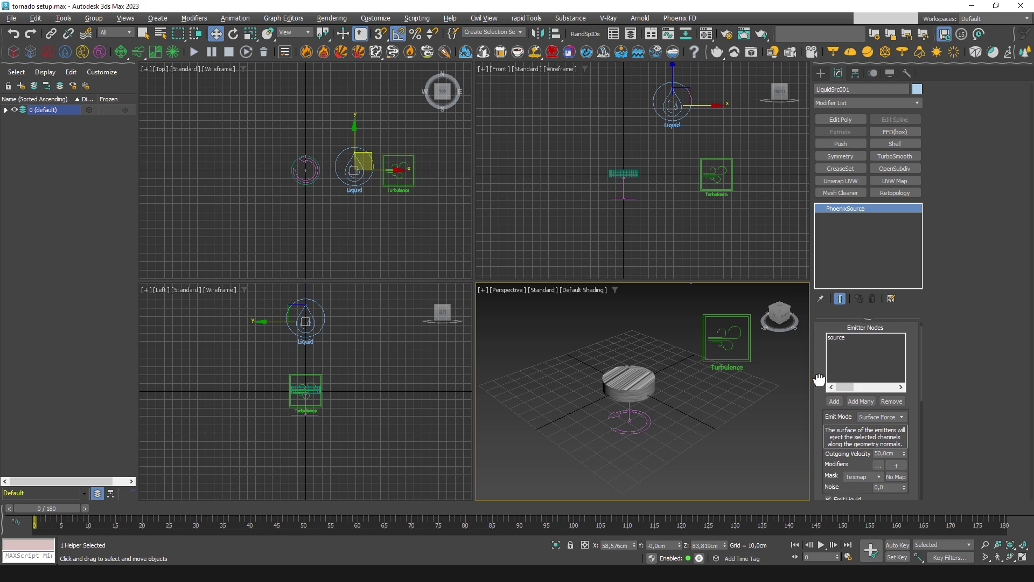
left_click(885, 383)
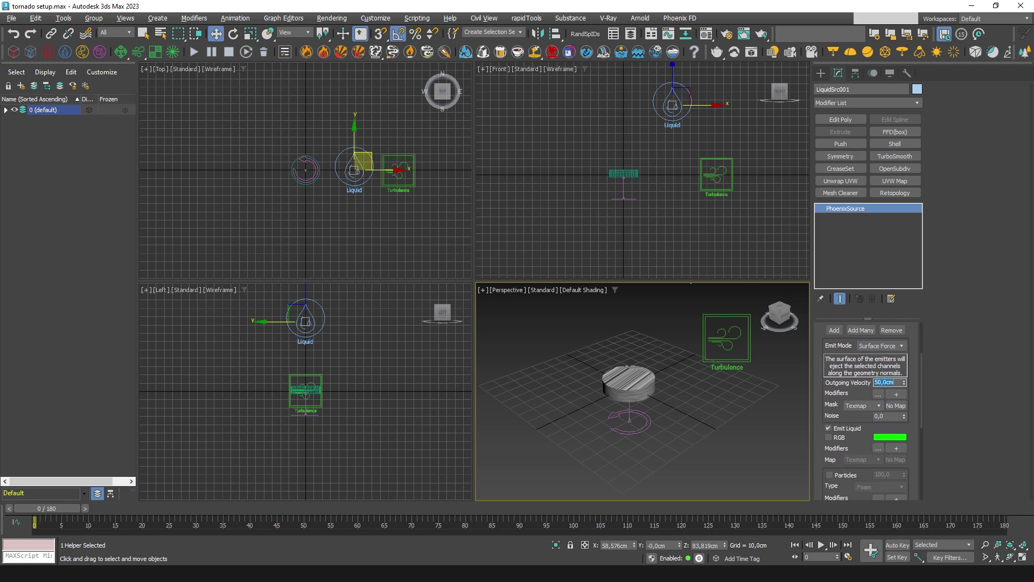
type("150")
key("Return")
double_click(881, 416)
type("2")
key("Return")
scroll(880, 414, "down", 5)
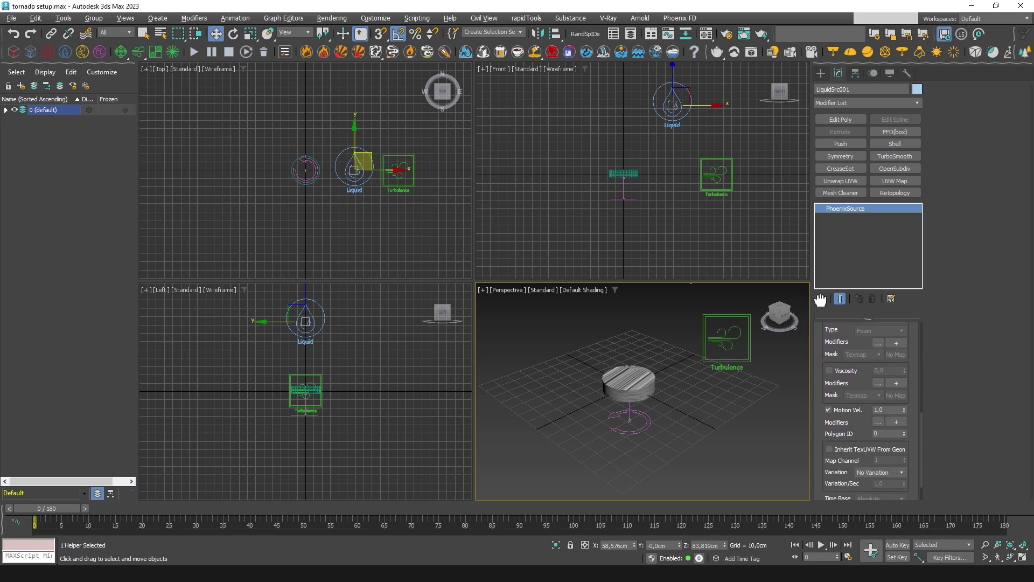
double_click(883, 430)
type("5")
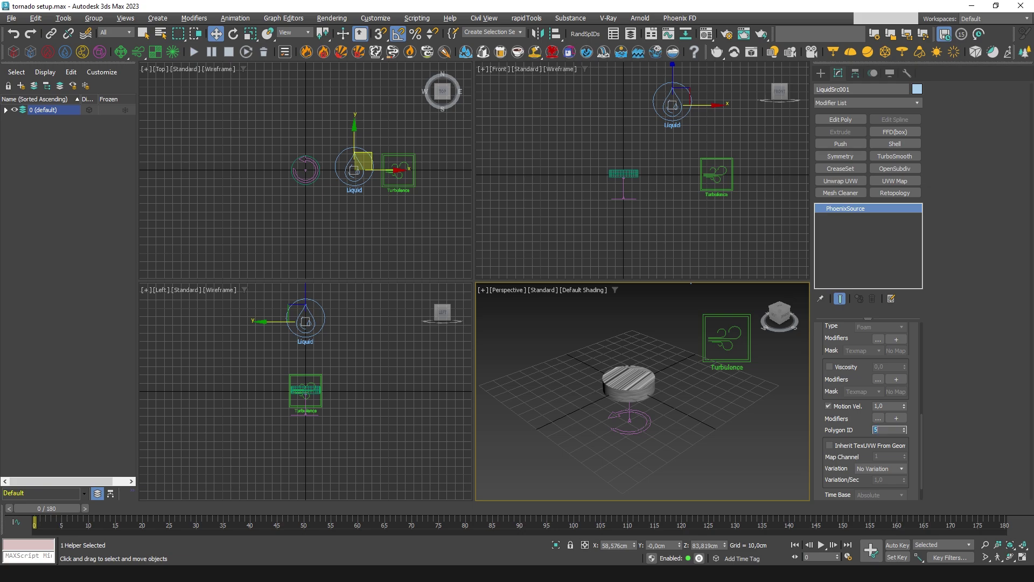
left_click_drag(822, 348, 826, 467)
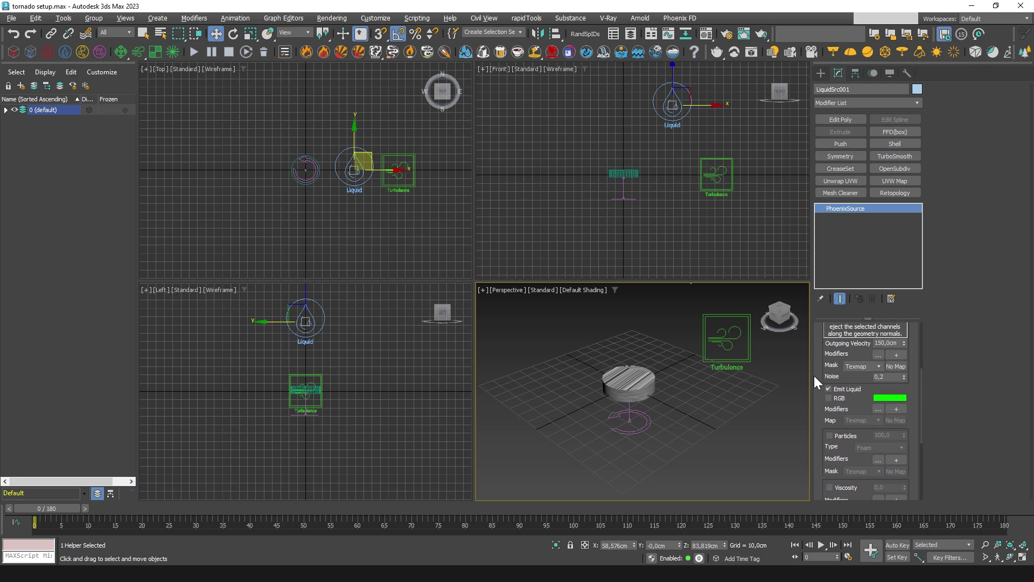
scroll(822, 388, "up", 2)
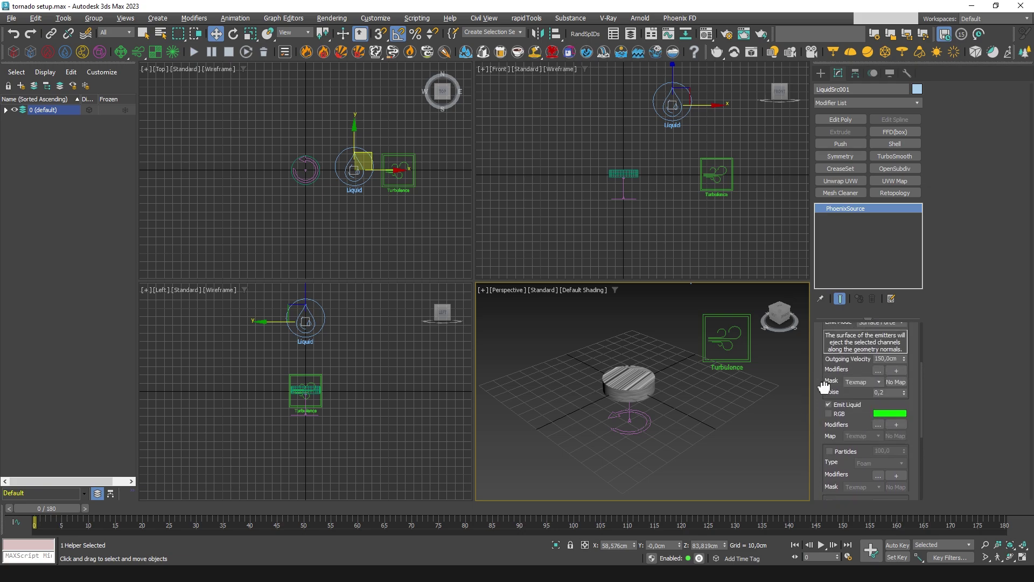
Step: Use the Stucco map as an instanced emission Mask for the liquid source
left_click(706, 36)
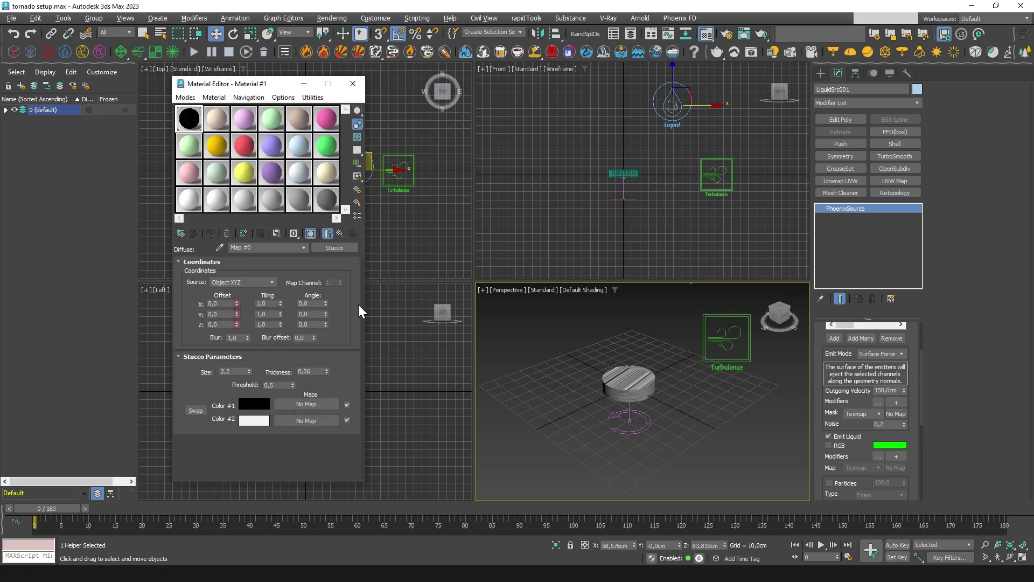
left_click_drag(334, 248, 896, 414)
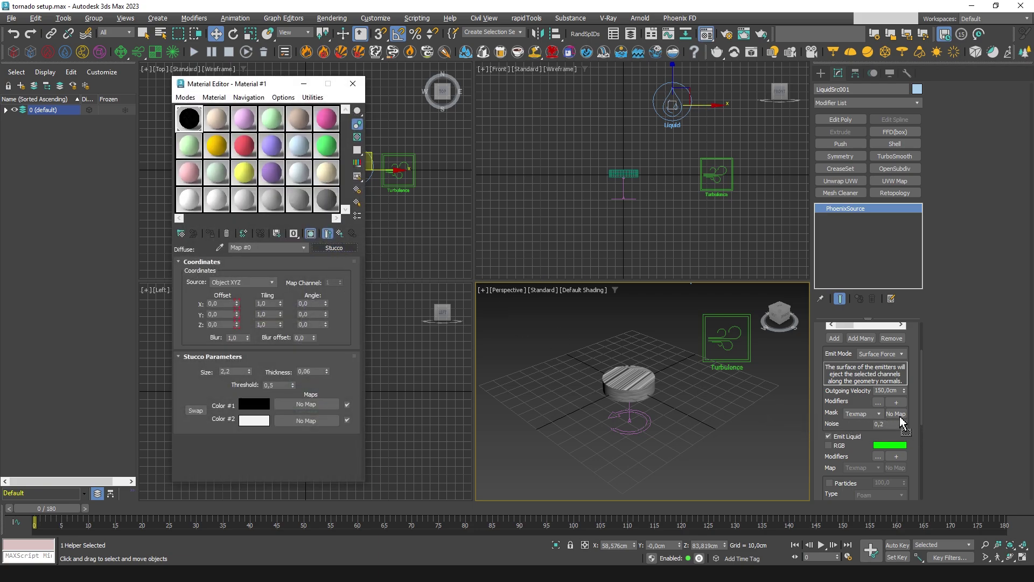
left_click(494, 317)
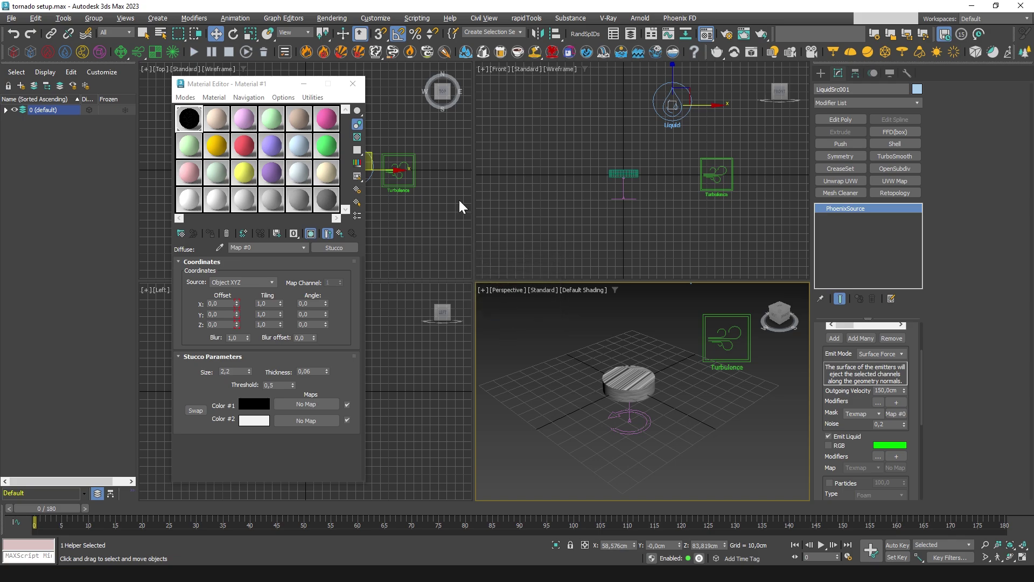
left_click(353, 83)
left_click(593, 341)
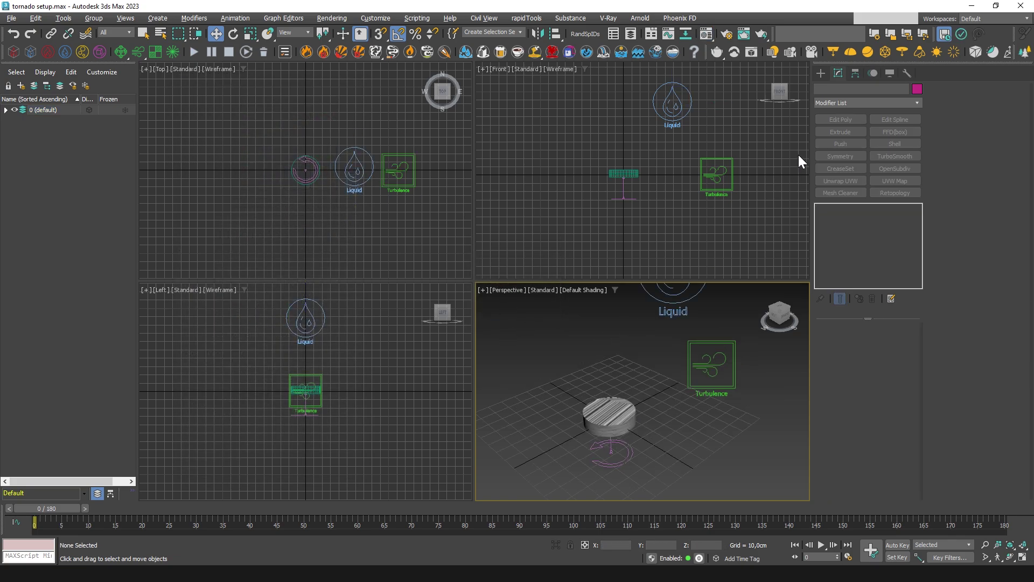
Step: Create a PhoenixFD liquid simulator around the cylinder, positioned at X 0, Y 0, Z -0,6
left_click(33, 52)
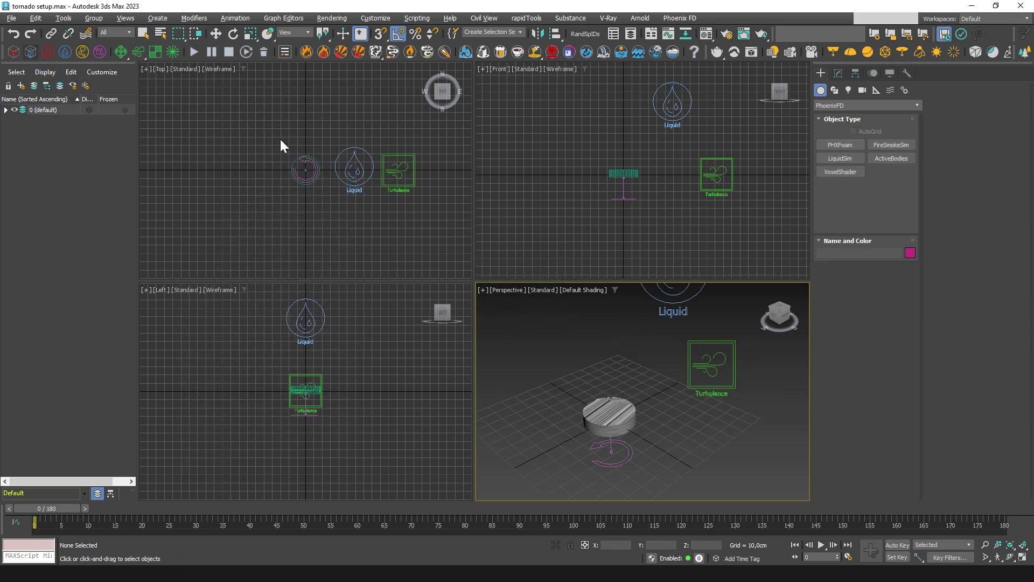
left_click_drag(264, 134, 341, 202)
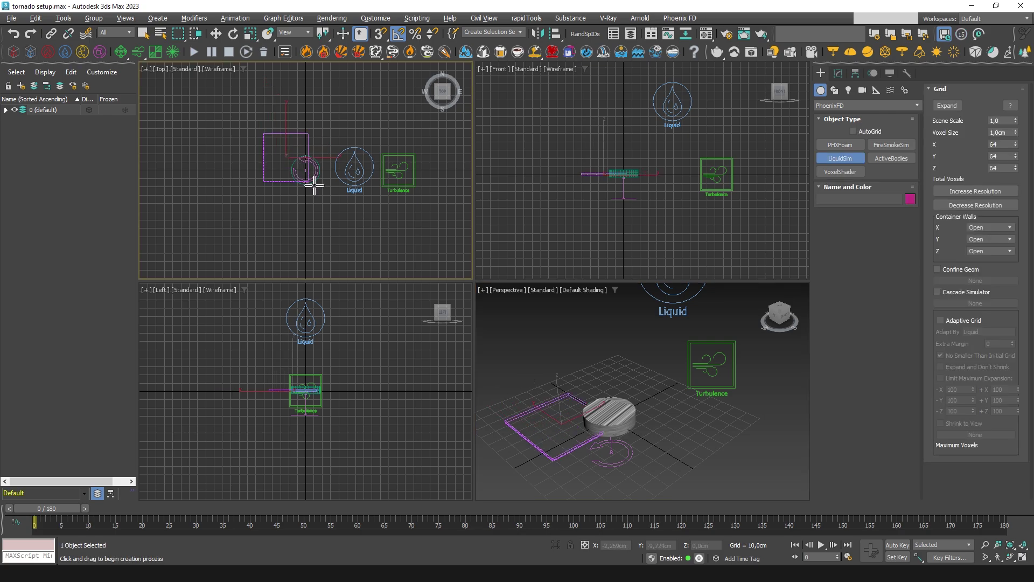
left_click(327, 164)
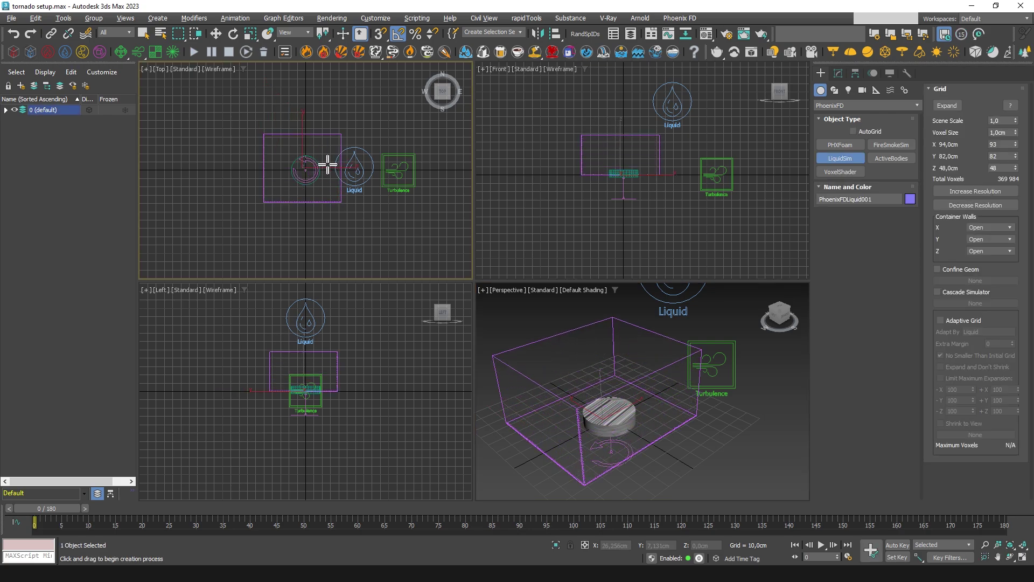
left_click(216, 33)
right_click(635, 546)
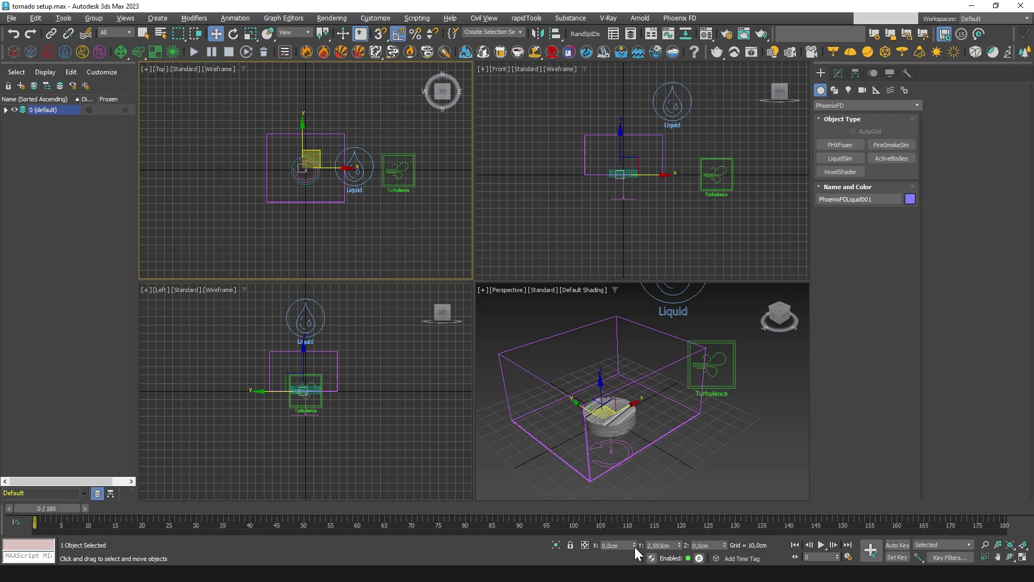
right_click(678, 546)
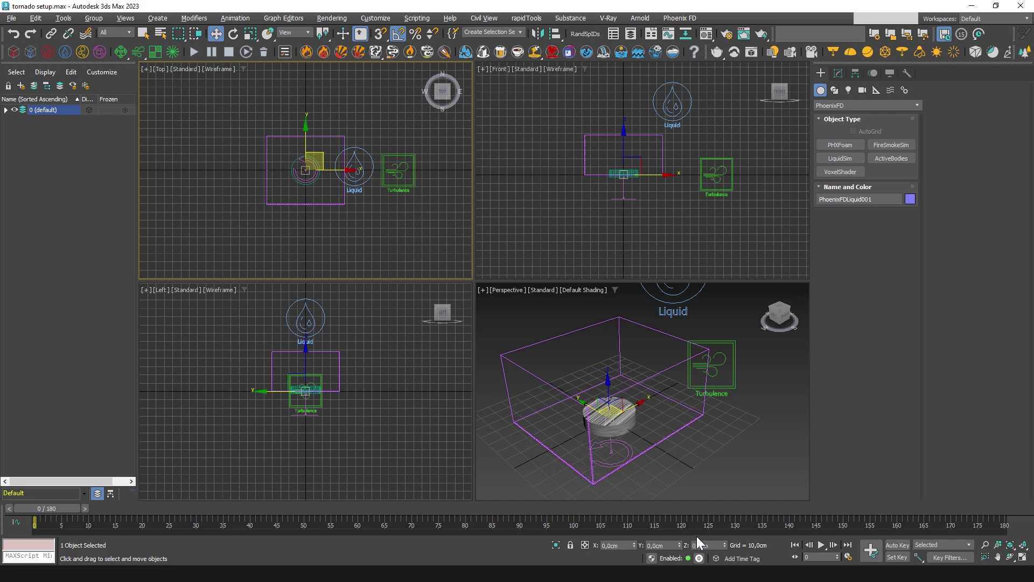
right_click(724, 546)
type("-")
type("0,6")
key("Return")
scroll(647, 212, "up", 2)
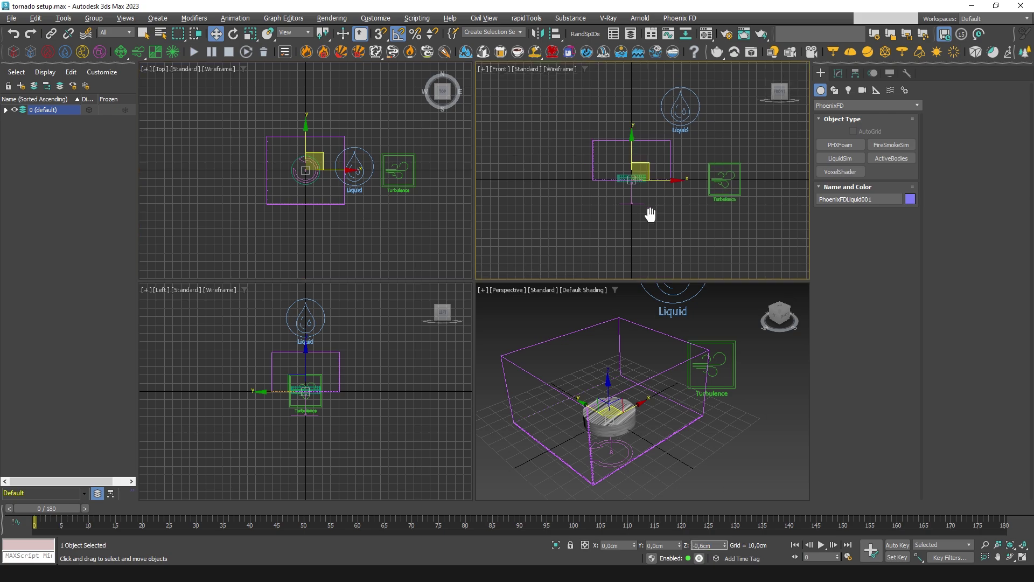
scroll(646, 194, "up", 2)
scroll(693, 215, "down", 1)
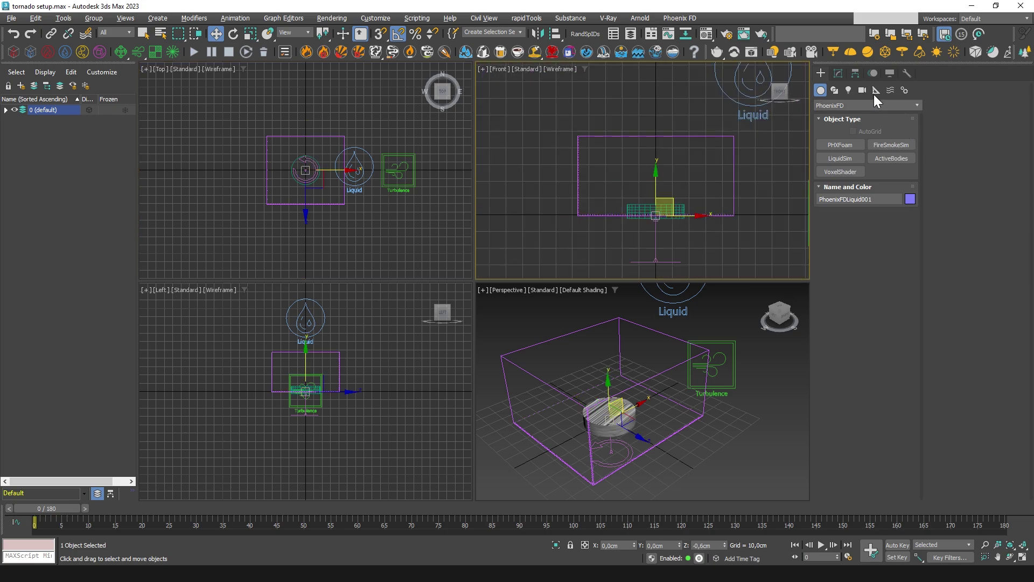
Step: Set the simulator grid to 0,2 voxel size with 180 cells on X, Y and Z
left_click(839, 72)
middle_click(761, 361)
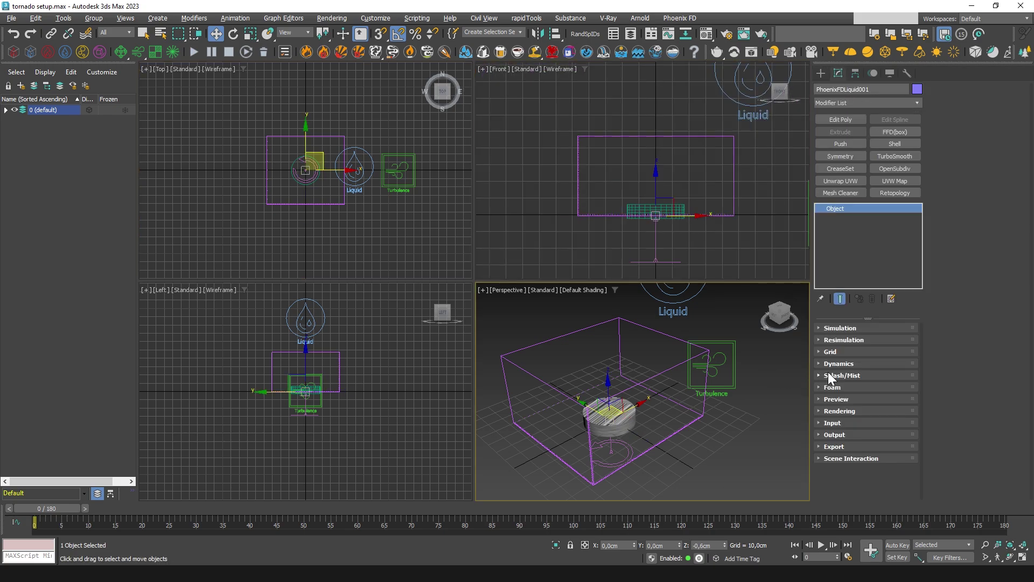
left_click(850, 351)
double_click(997, 132)
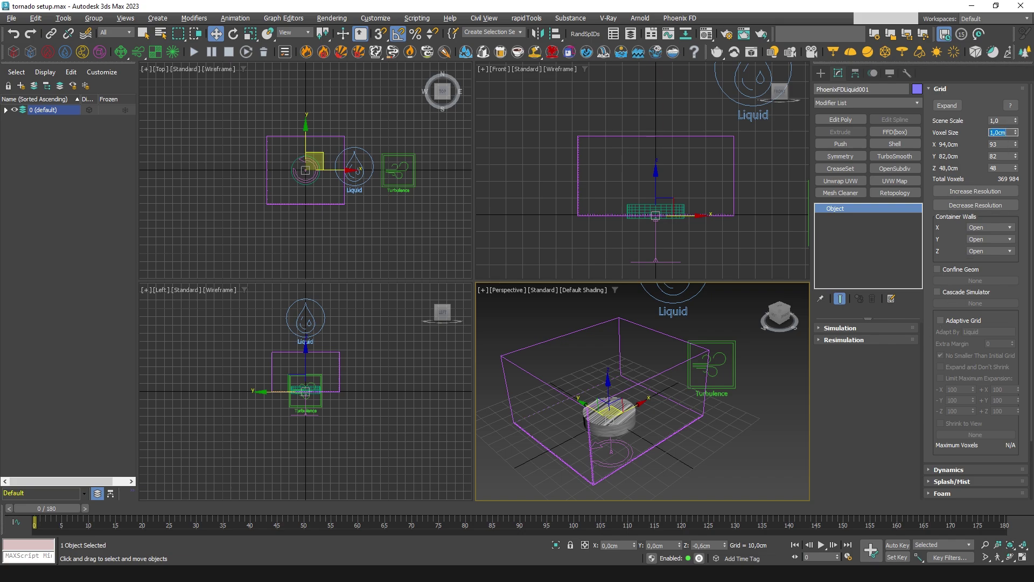
type("0,2")
key("Return")
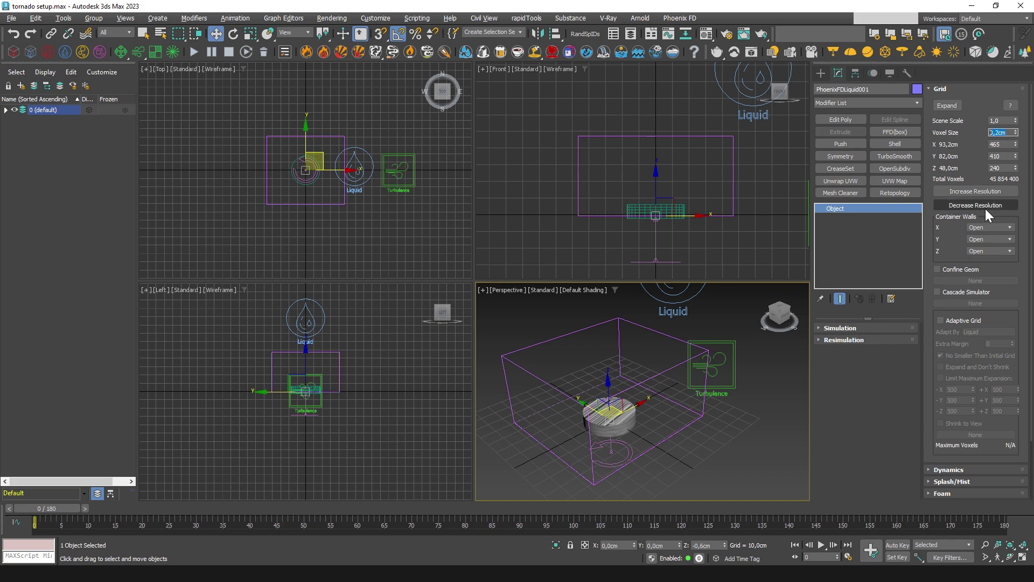
left_click(997, 144)
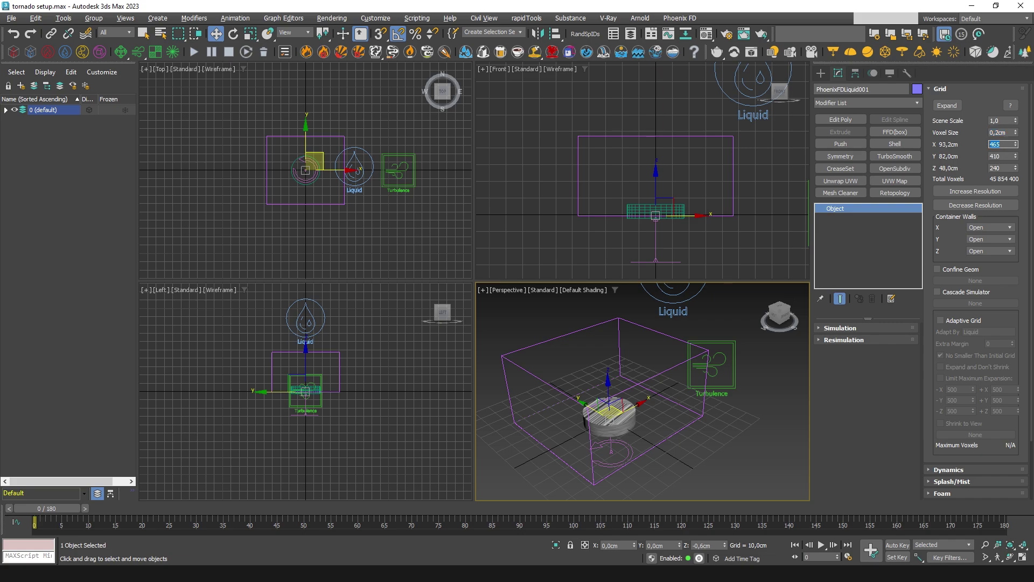
key("Tab")
type("180")
key("Tab")
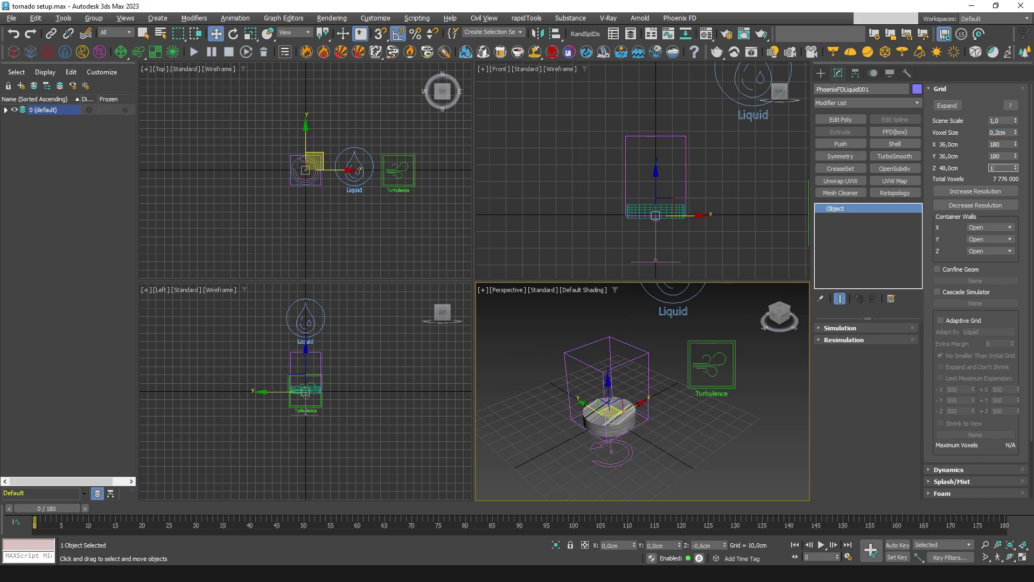
type("180")
key("Return")
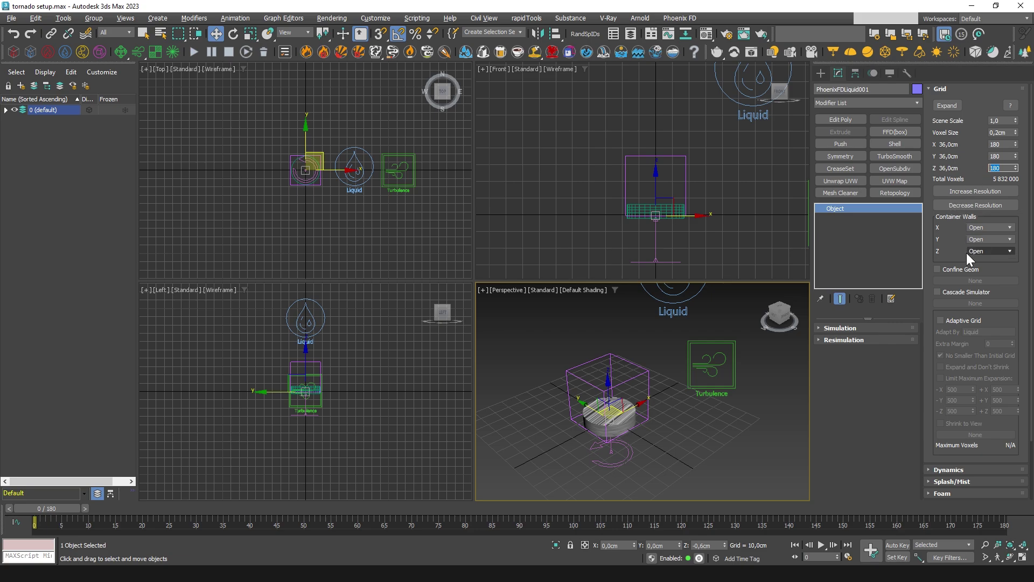
Step: Enable Adaptive Grid with extra margin 2 and expansion limits ±X/±Y 300, -Z 0, +Z 900
left_click(965, 322)
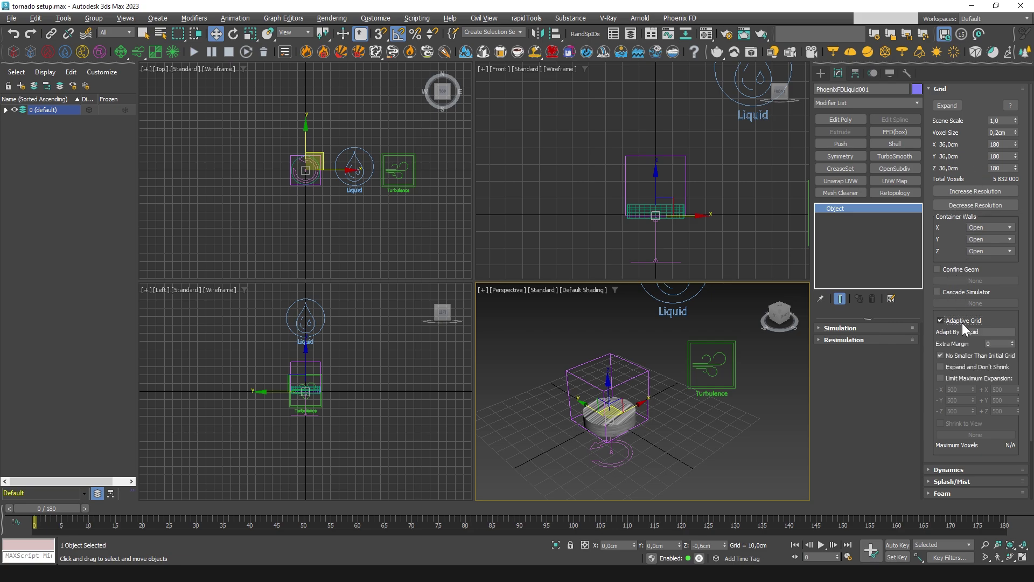
left_click(999, 344)
left_click(956, 380)
key("Tab")
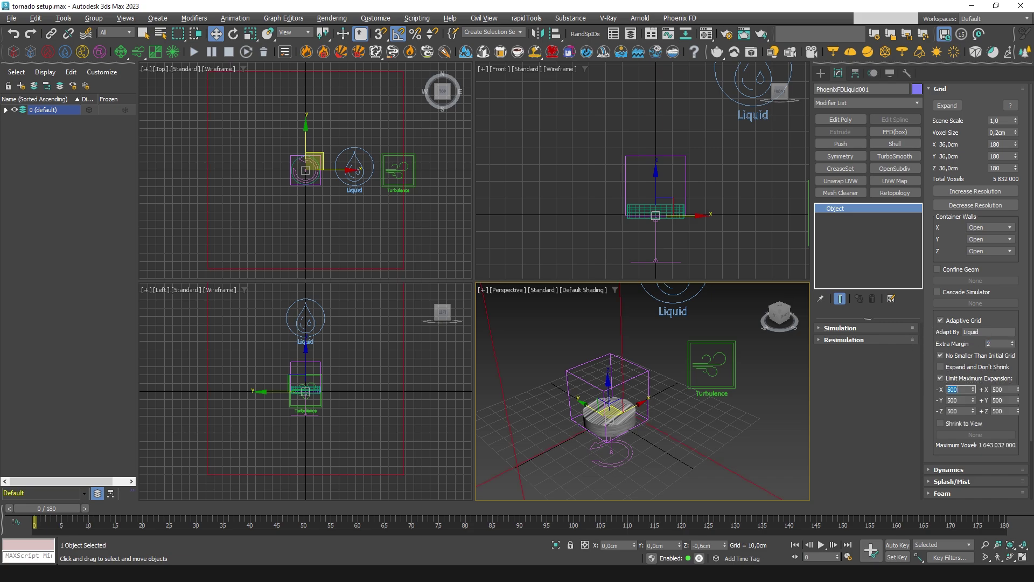
type("300")
key("Tab")
type("00")
key("Tab")
type("0")
key("Tab")
key("Tab")
type("0")
key("Tab")
key("Return")
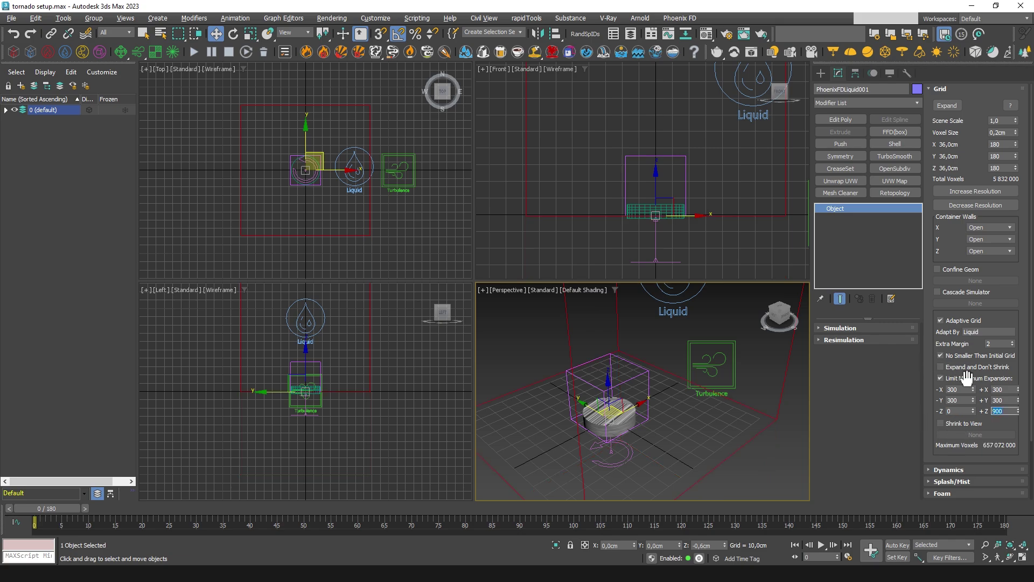
Step: Zoom out and pan to frame the whole simulator container
scroll(694, 428, "down", 2)
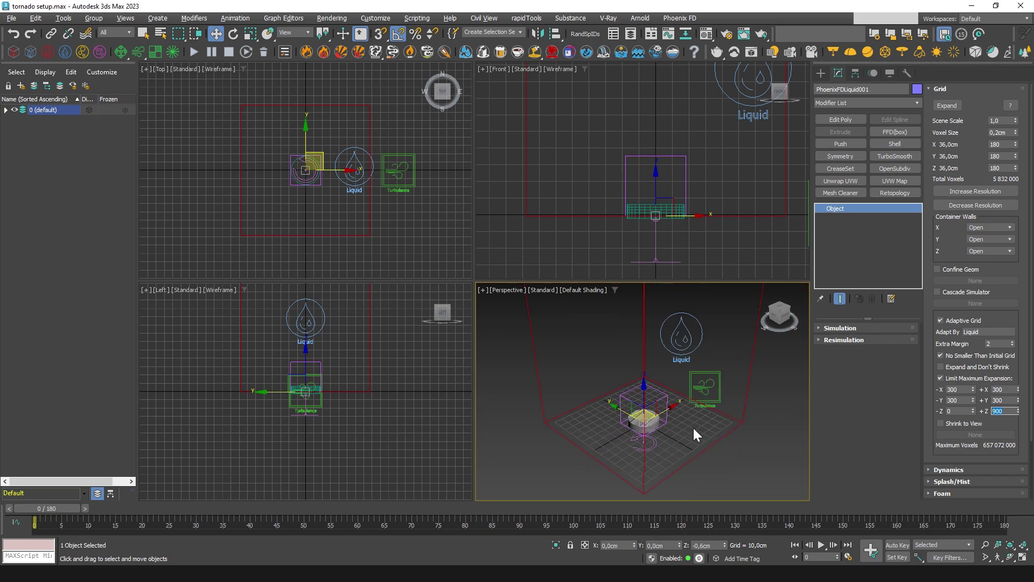
scroll(694, 431, "down", 2)
scroll(691, 437, "down", 2)
scroll(688, 435, "down", 2)
scroll(687, 437, "down", 1)
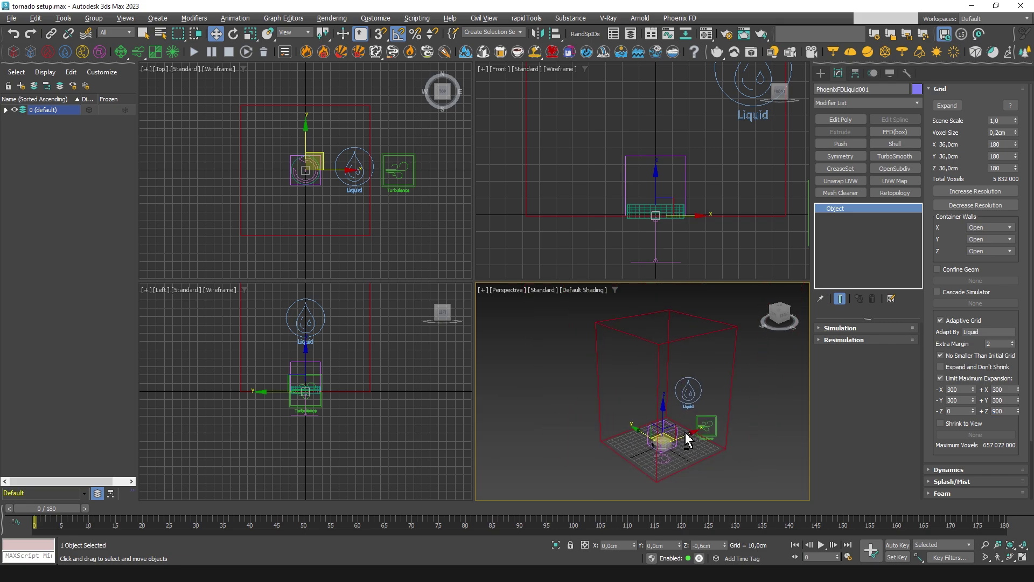
scroll(687, 437, "down", 1)
middle_click_drag(730, 397, 703, 399)
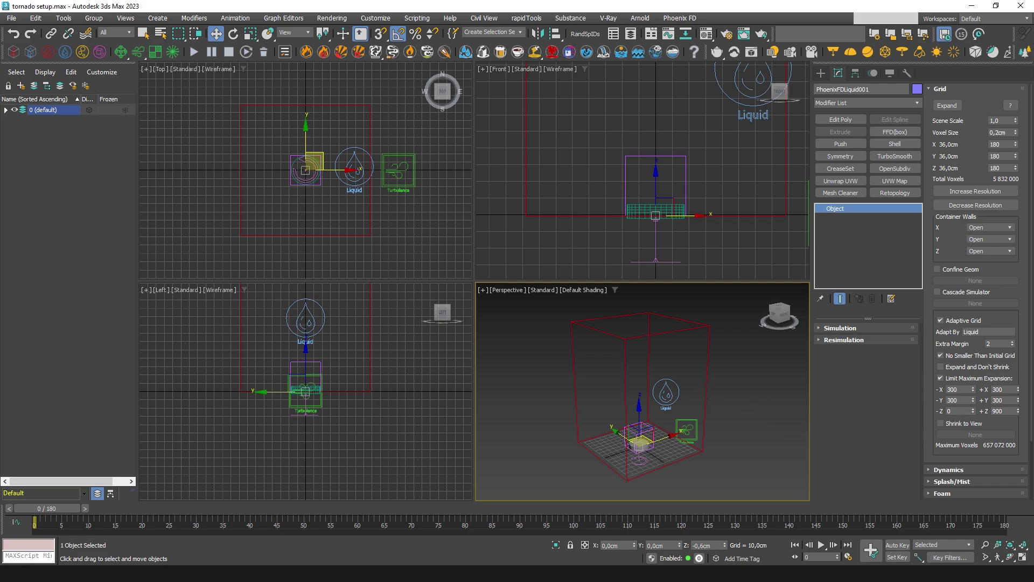
Step: In Dynamics, uncheck Gravity; set Steps Per Frame 4, Time Scale 0.1, Strength 0.5, Droplet Formation 0.1
left_click(949, 87)
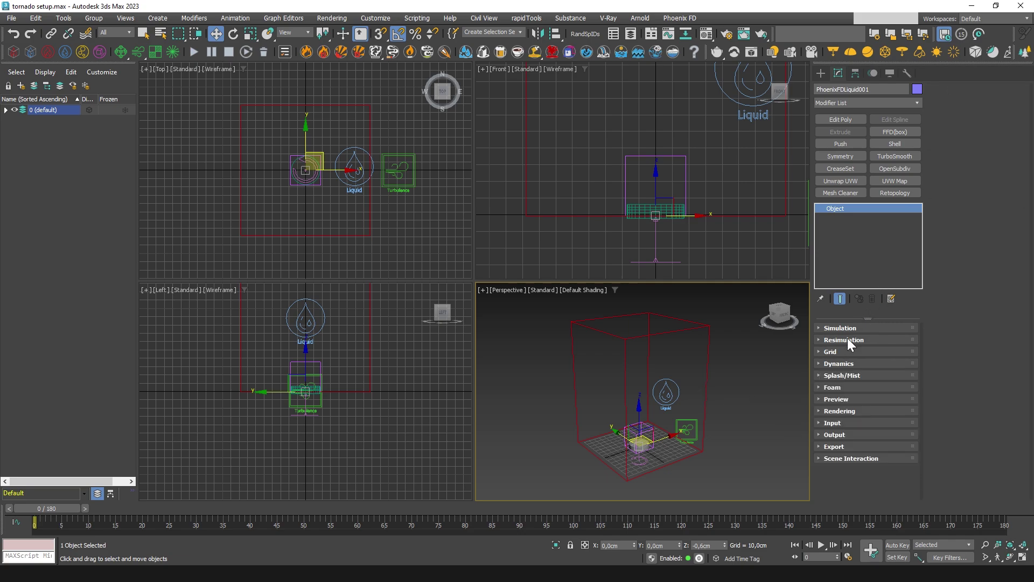
left_click(836, 363)
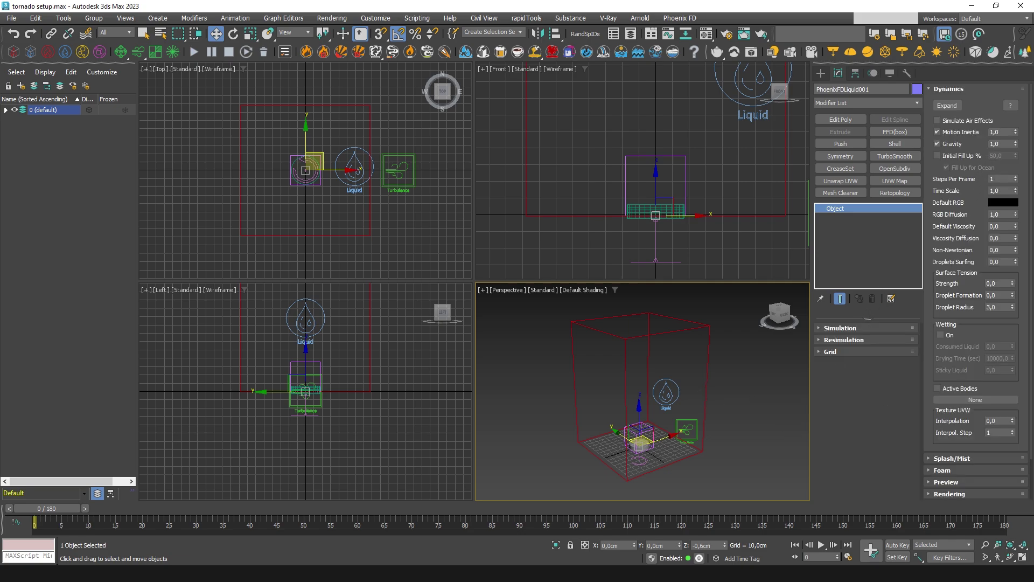
left_click(953, 144)
left_click(1001, 178)
key("Tab")
left_click(997, 283)
left_click(995, 295)
Step: Briefly open and close the cache Output settings
scroll(943, 431, "down", 3)
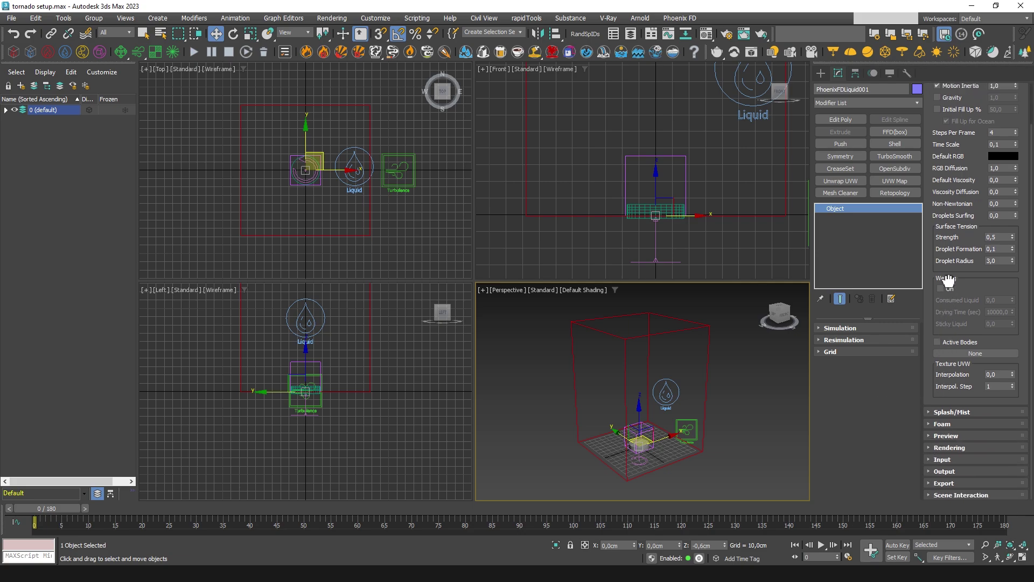
left_click(953, 470)
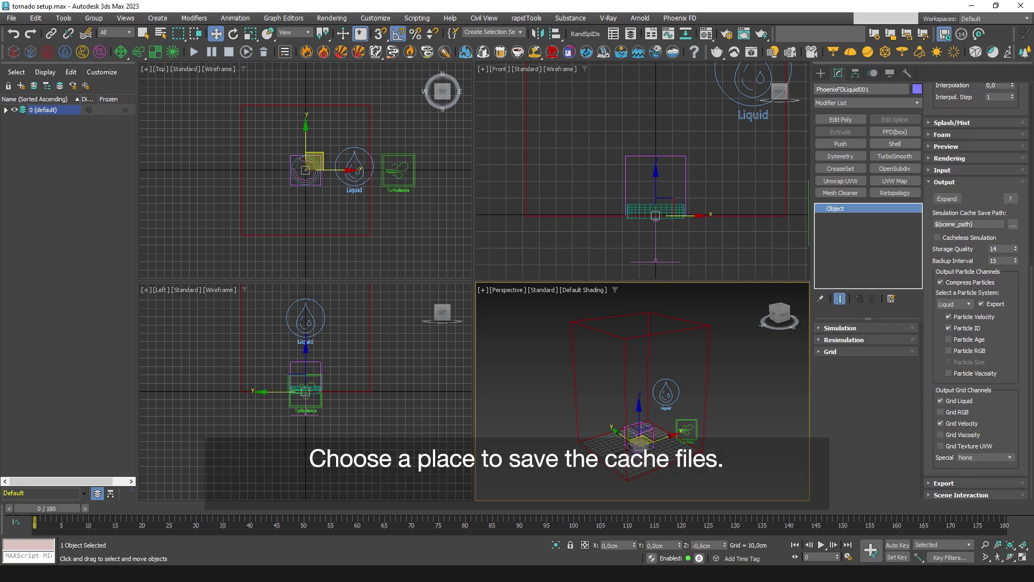
left_click(969, 182)
scroll(958, 178, "up", 3)
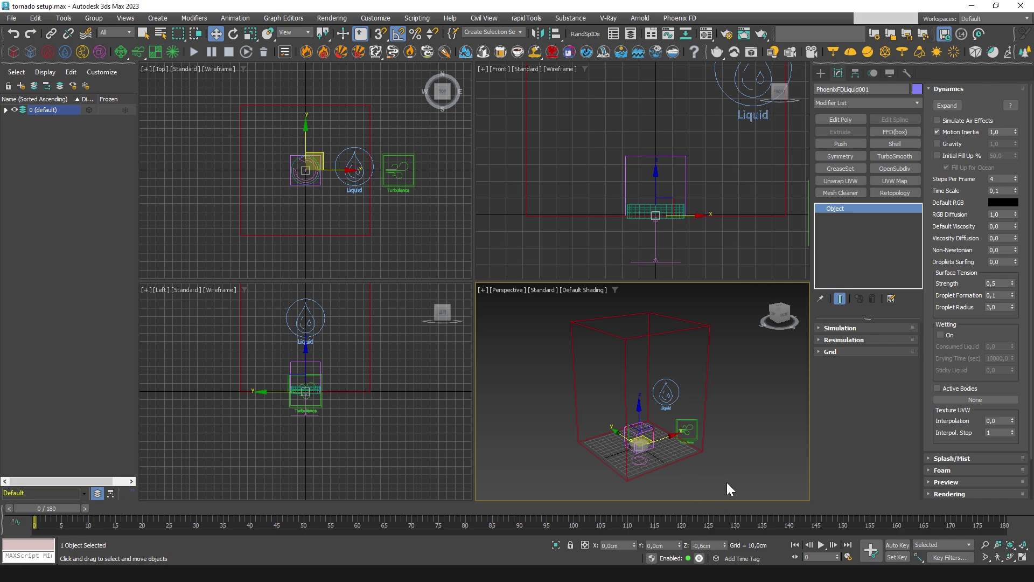
Step: Auto-key Steps Per Frame 1 and Time Scale 0.01 at frame 136, moving the frame-0 keys to 104
left_click_drag(60, 508, 771, 512)
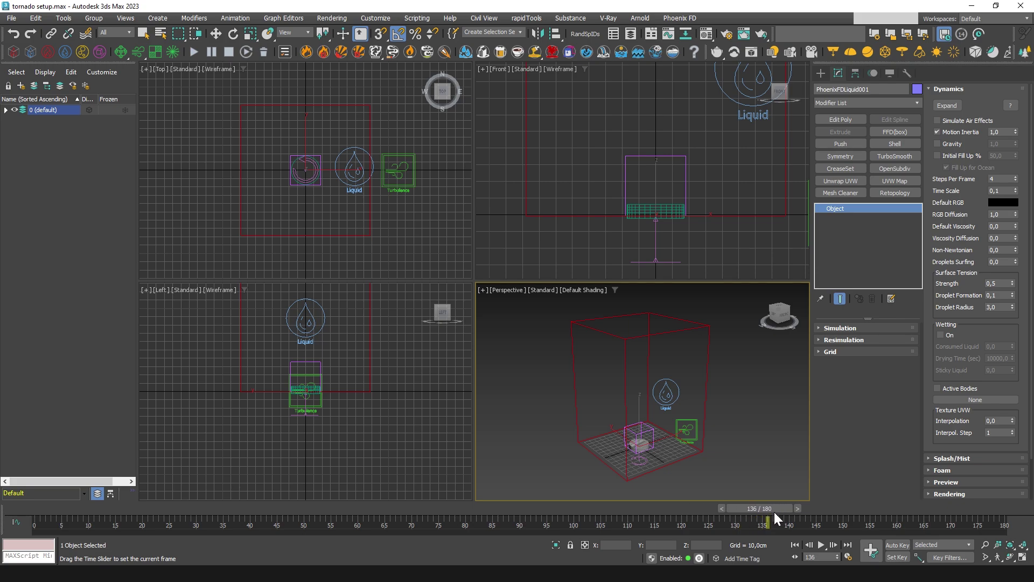
key("w")
left_click(895, 545)
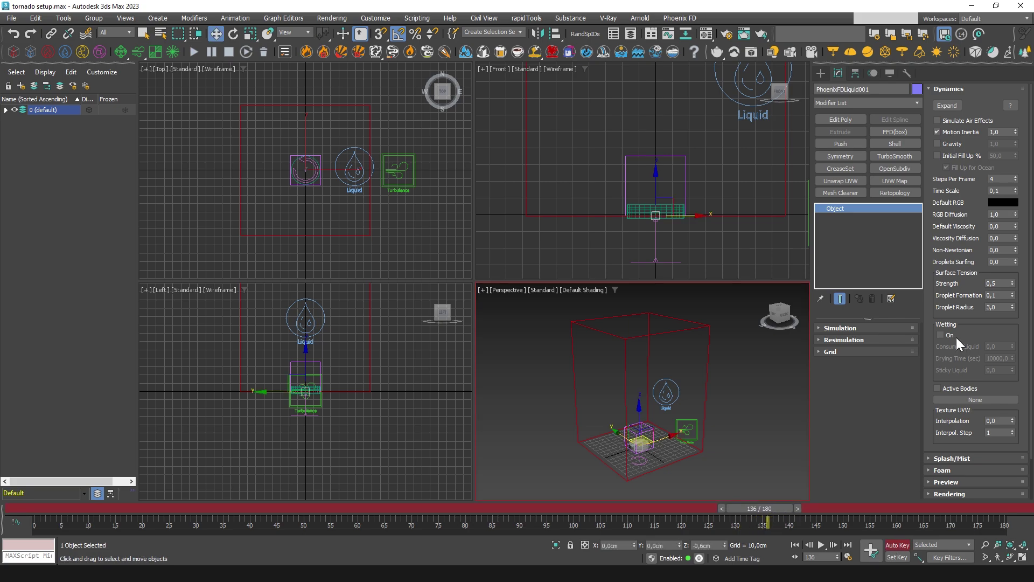
double_click(1000, 178)
type("1")
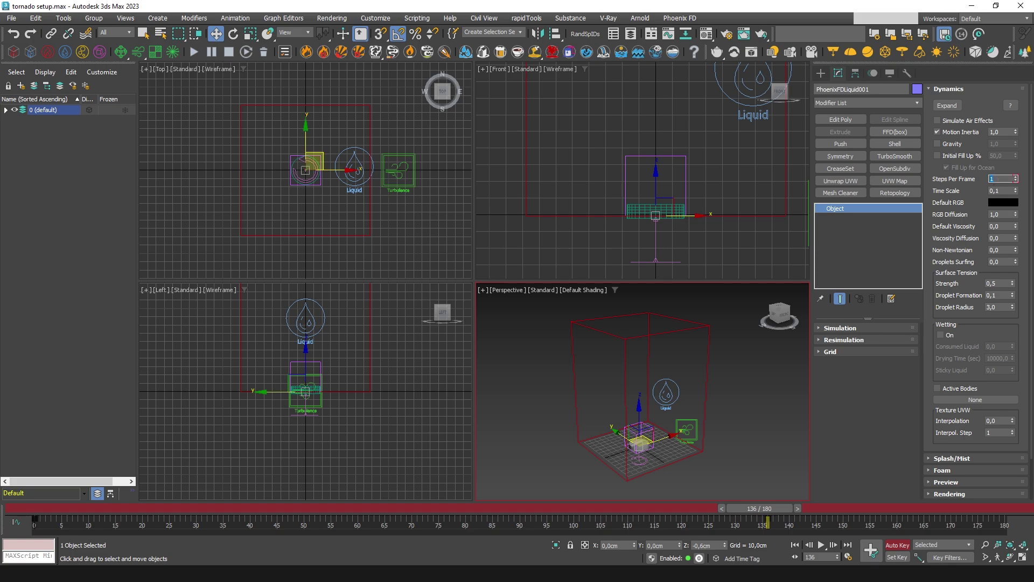
key("Tab")
type("01")
left_click(897, 545)
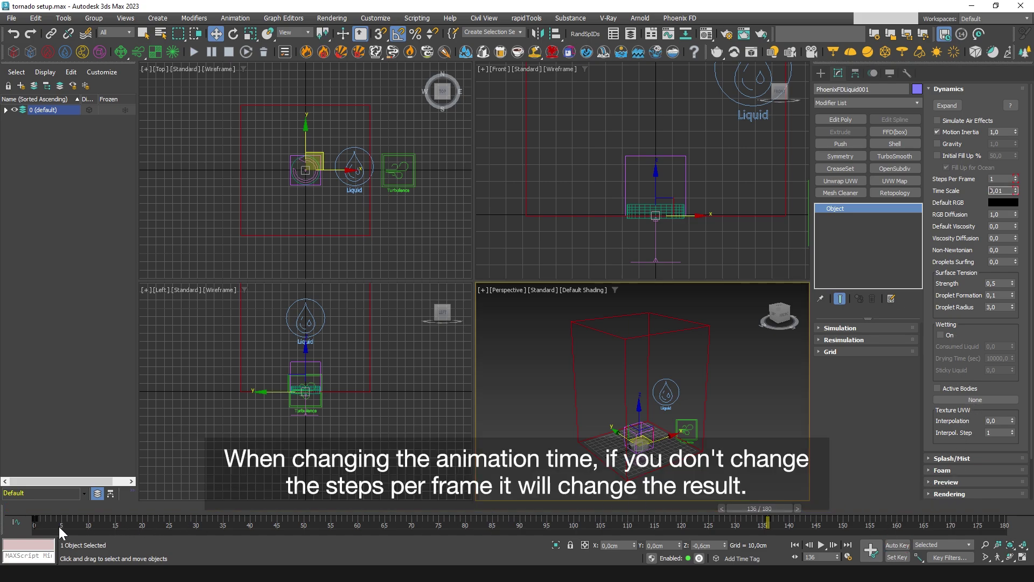
left_click_drag(38, 532, 681, 516)
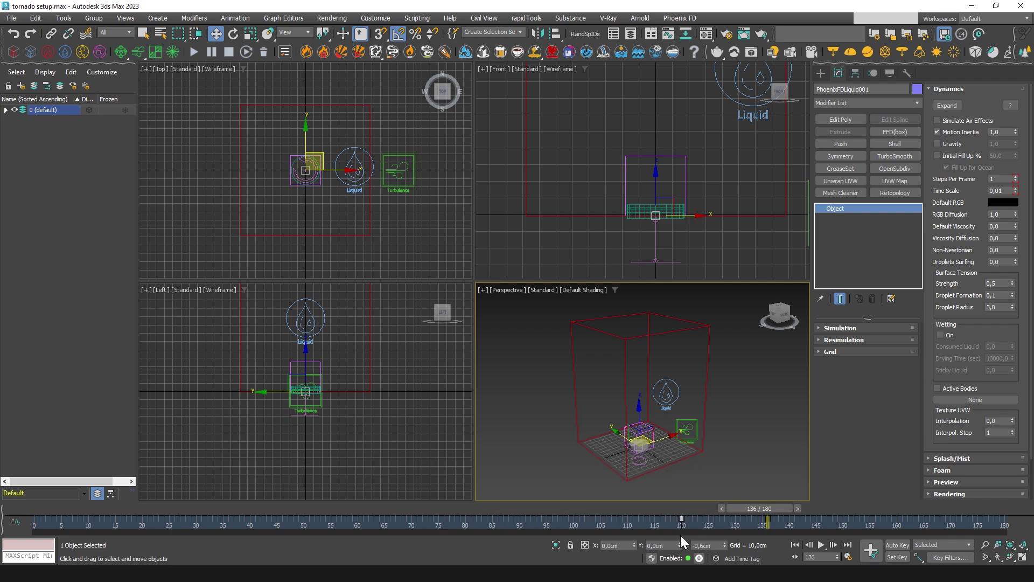
Step: Start the liquid simulation, permanently dismissing the vortex forces warning
left_click(836, 328)
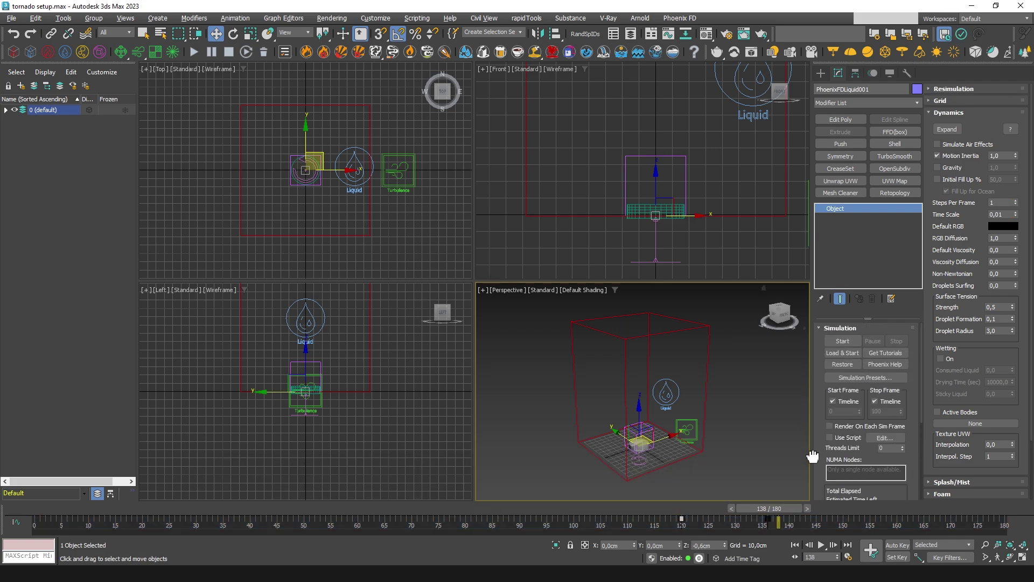
left_click(844, 341)
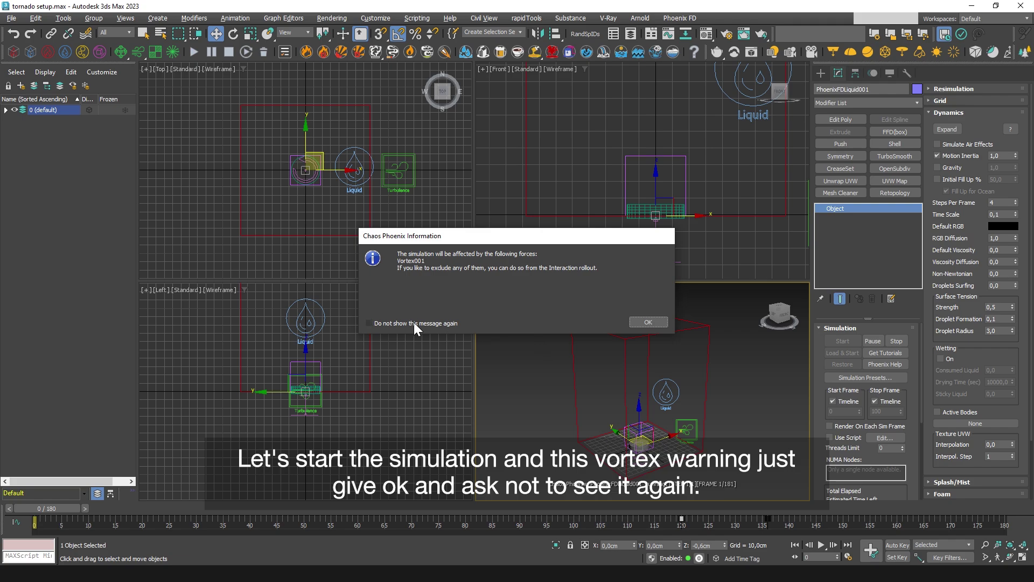
left_click(414, 322)
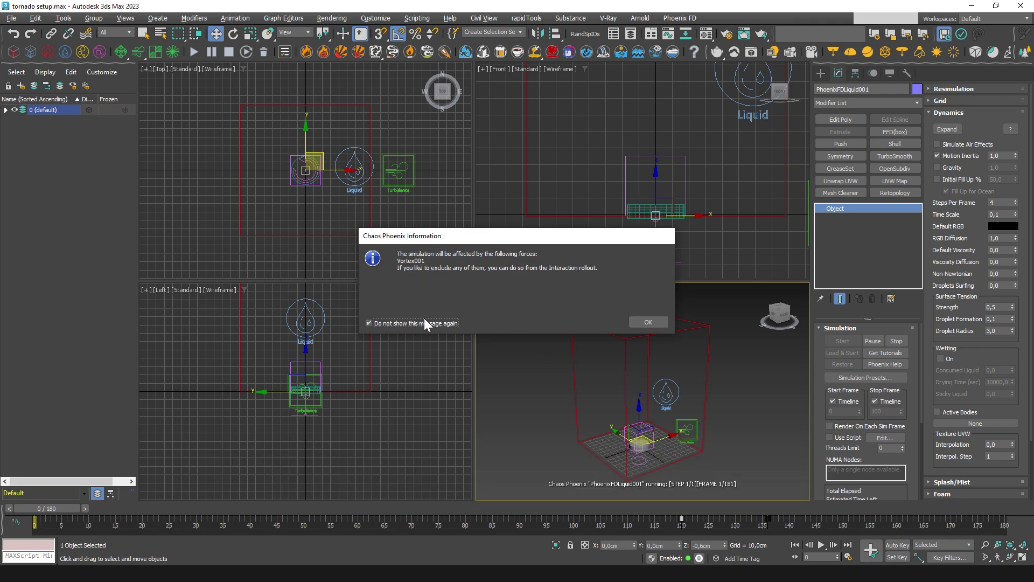
left_click(641, 319)
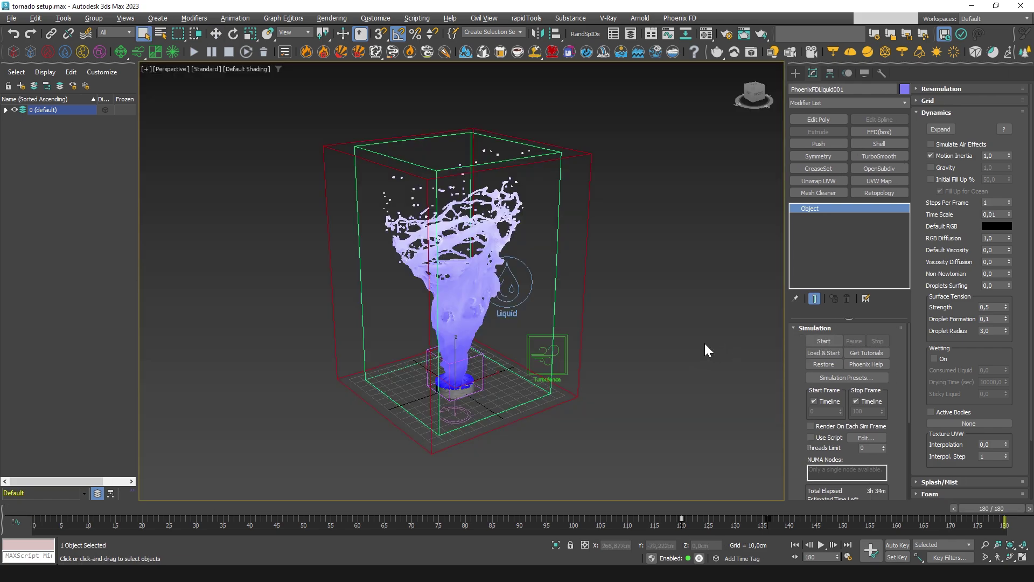
Step: Jump to frame 124 to inspect the particles and collapse the Dynamics rollout
scroll(469, 312, "up", 4)
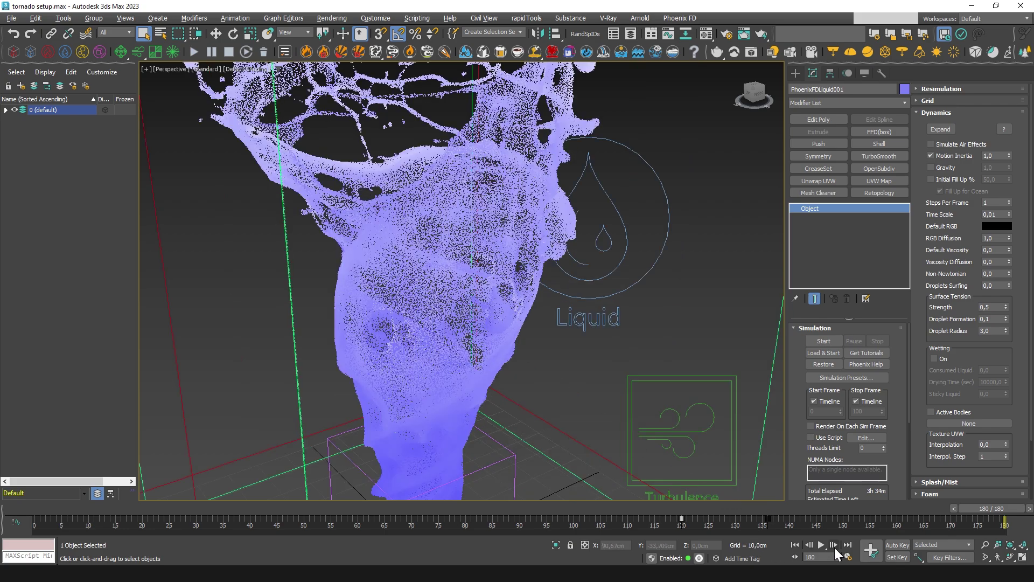
left_click(819, 557)
type("124")
key("Return")
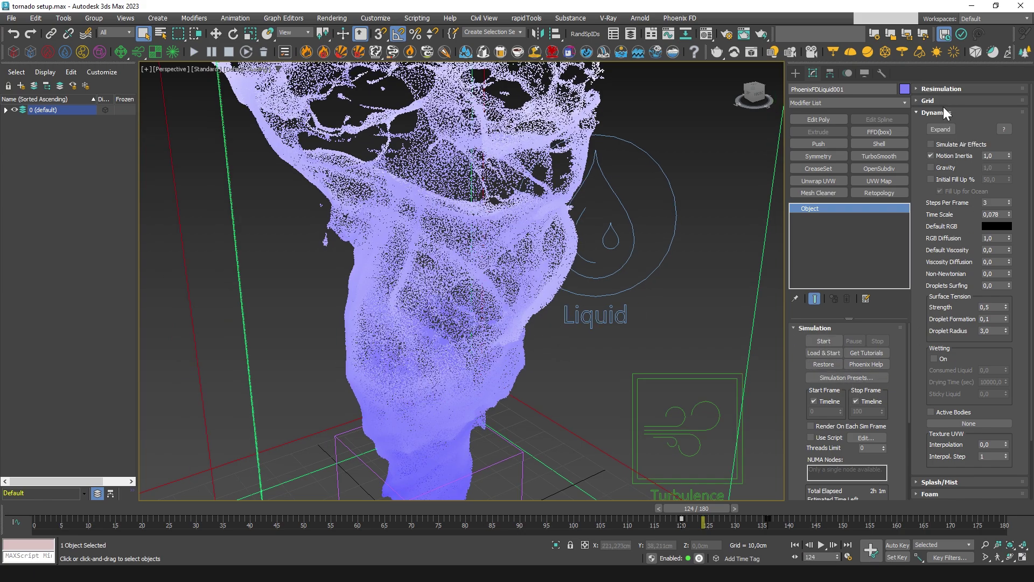
left_click(943, 109)
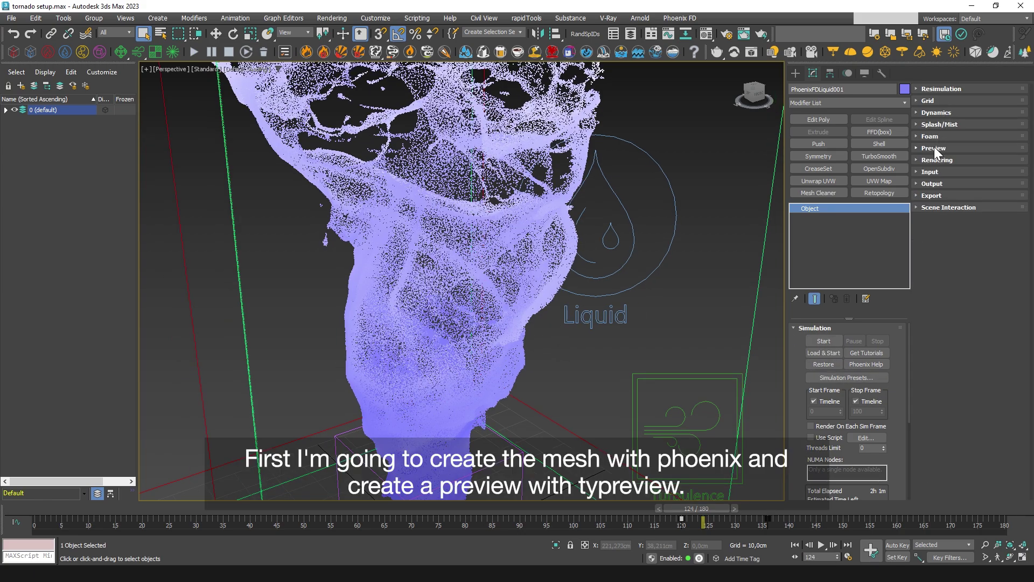
Step: In Preview, turn off Particle Preview and turn on Show Mesh
left_click(934, 147)
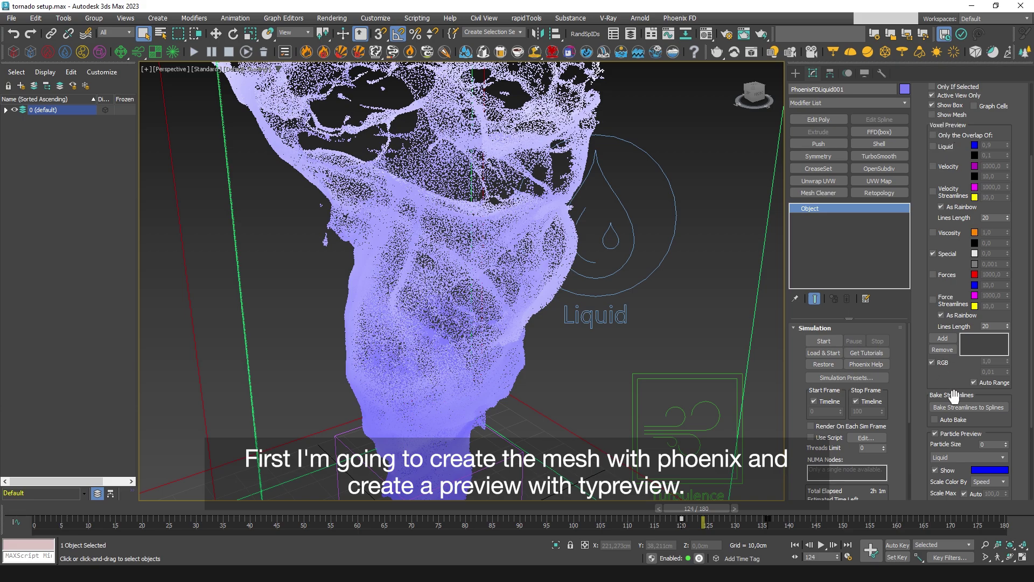
left_click(935, 434)
left_click(949, 120)
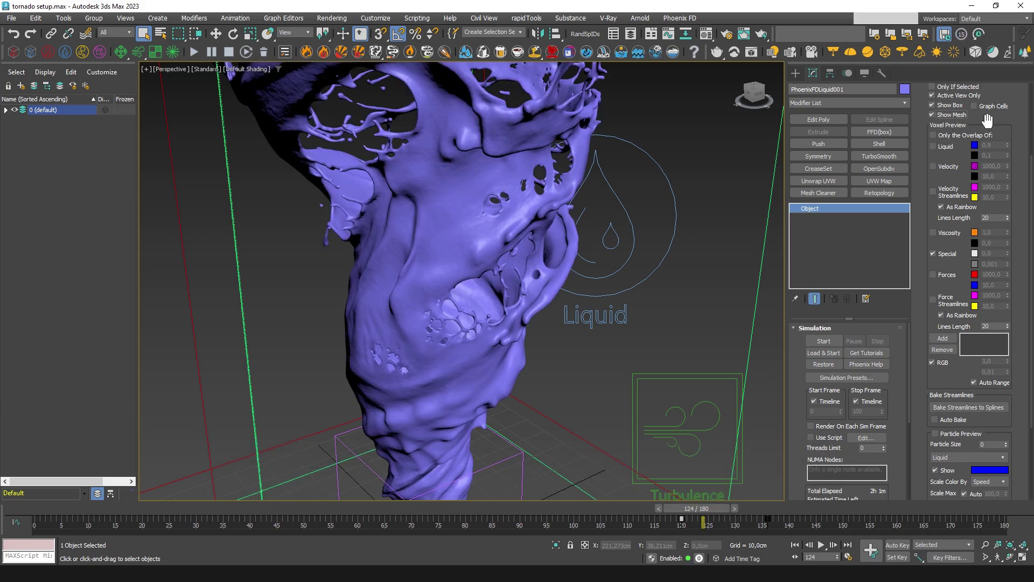
scroll(956, 134, "up", 5)
left_click(955, 134)
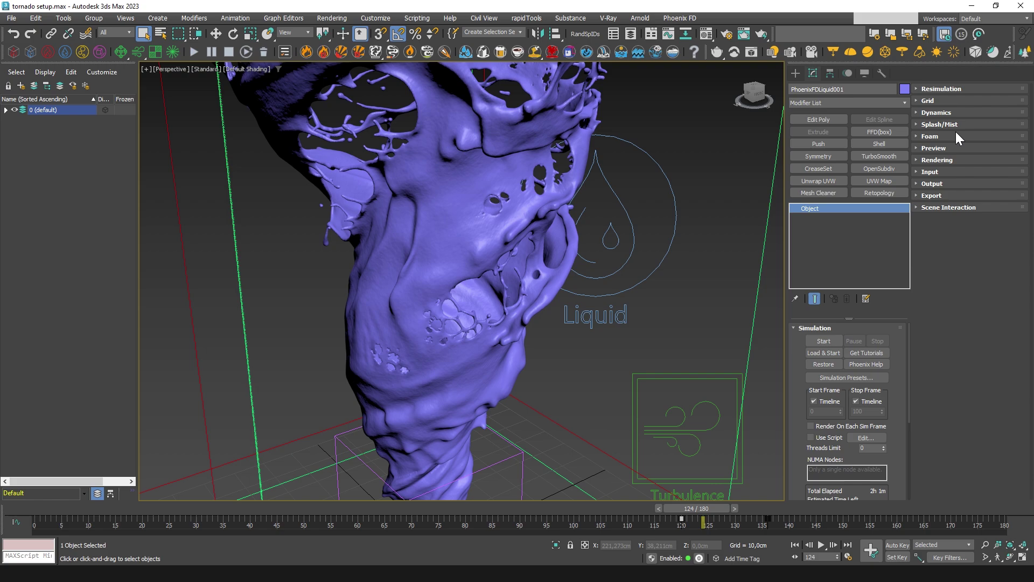
Step: In Rendering, set Smoothness 5 and use liquid particles with Particle Size 1.0
left_click(944, 159)
double_click(990, 317)
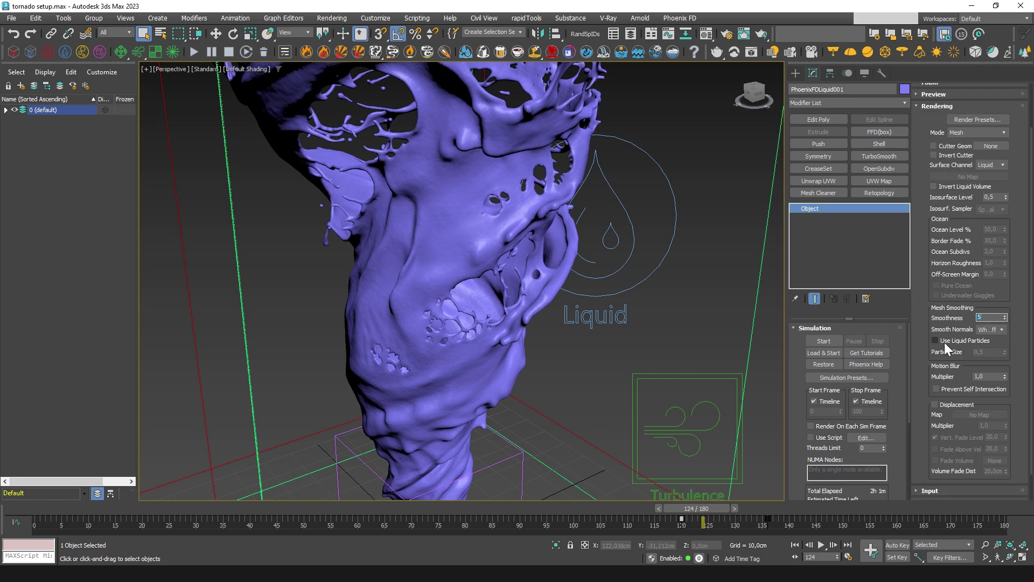
left_click(947, 341)
double_click(989, 352)
type("1")
key("Return")
Step: Show the safe frame and turn off the liquid grid's bounding box display
mouse_move(539, 313)
middle_mouse_down("alt")
mouse_move(577, 336)
mouse_move(588, 330)
mouse_move(440, 327)
mouse_move(485, 334)
mouse_move(549, 318)
mouse_move(439, 301)
mouse_move(526, 351)
mouse_move(612, 328)
mouse_move(593, 327)
middle_mouse_up("alt")
scroll(485, 334, "down", 5)
scroll(474, 323, "down", 2)
key("shift+f")
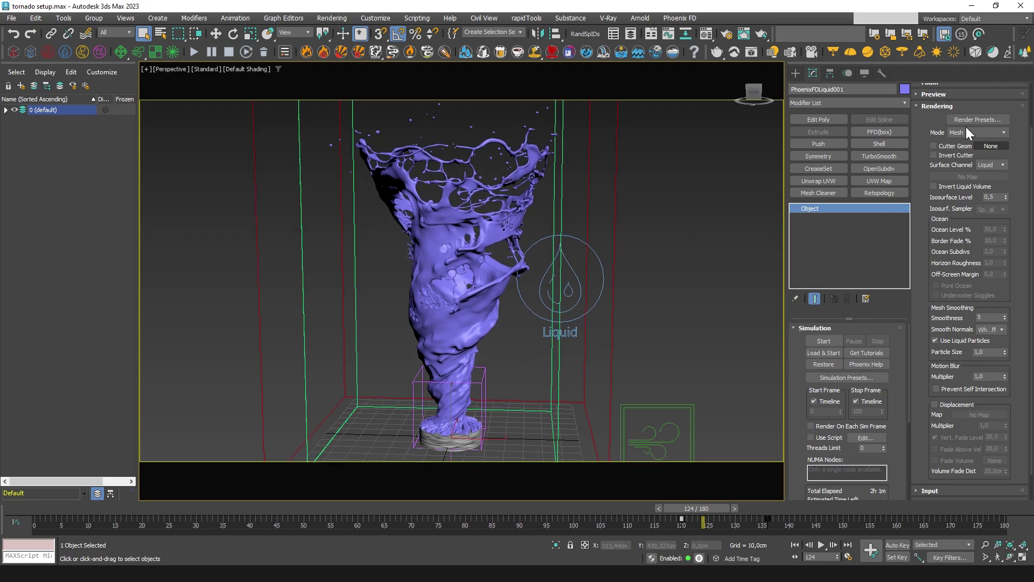
left_click(935, 105)
left_click(940, 140)
scroll(963, 124, "up", 1)
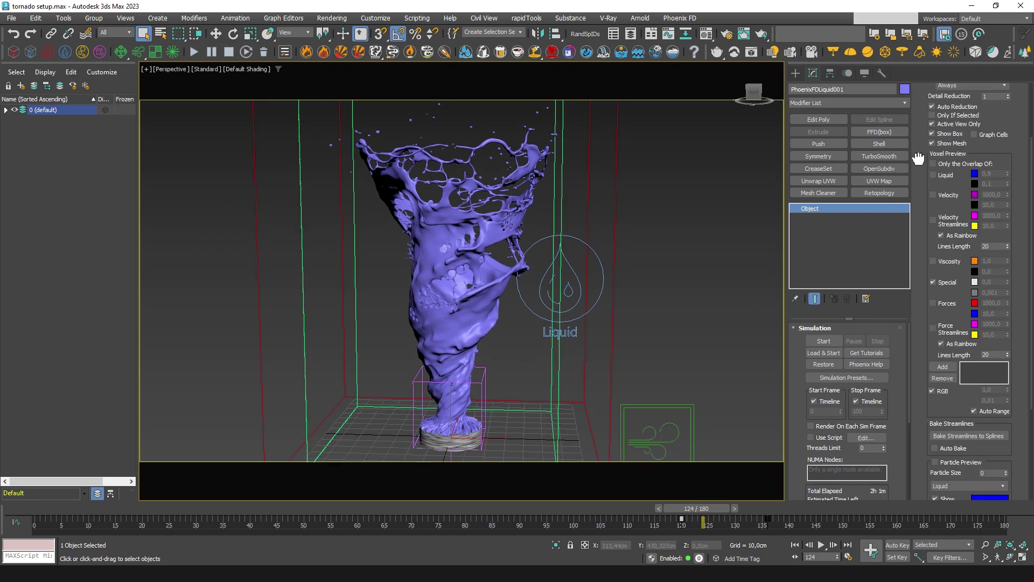
left_click(932, 134)
left_click(5, 109)
Step: Isolate the liquid and inspect it at frame 180 with a zoom and tilted orbit
right_click(658, 287)
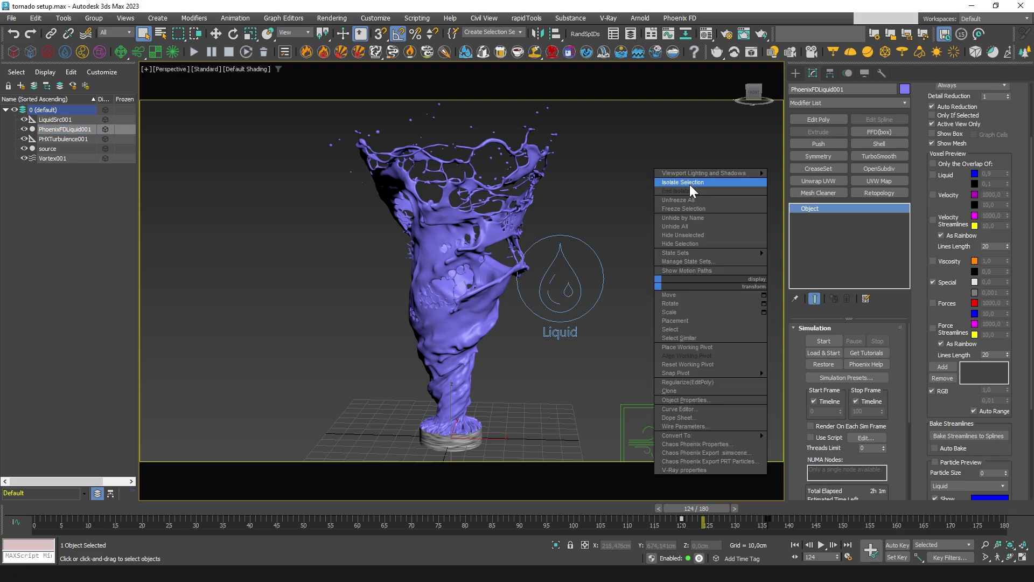
left_click(689, 186)
key("g")
left_click_drag(695, 508, 1000, 508)
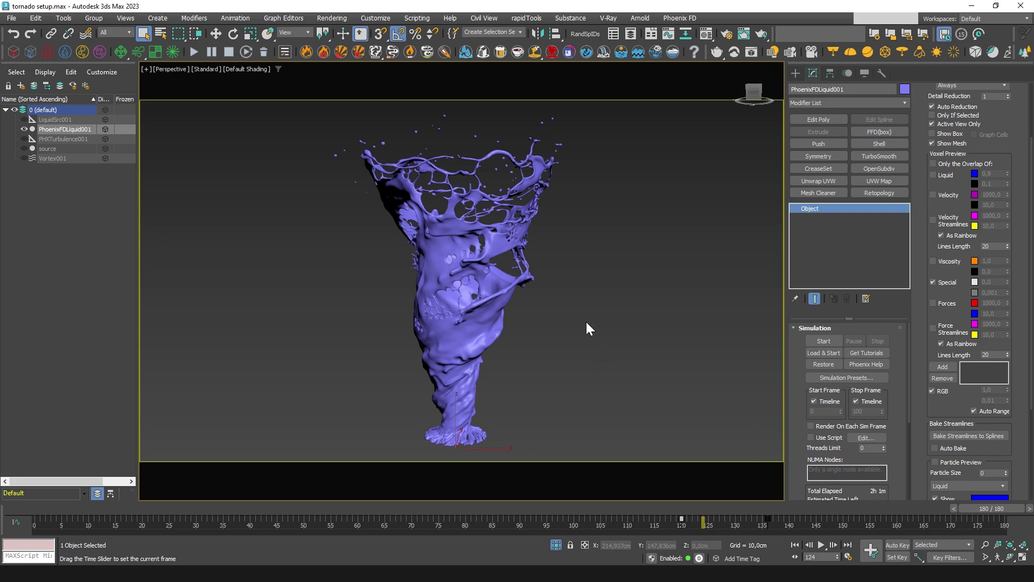
key("End")
left_click(986, 557)
left_click_drag(341, 267, 596, 377)
mouse_move(596, 377)
middle_mouse_down("alt")
mouse_move(614, 335)
mouse_move(608, 341)
middle_mouse_up("alt")
Step: Replay the simulation preview video, exit isolation, and hide PhoenixFDLiquid001
left_click(597, 455)
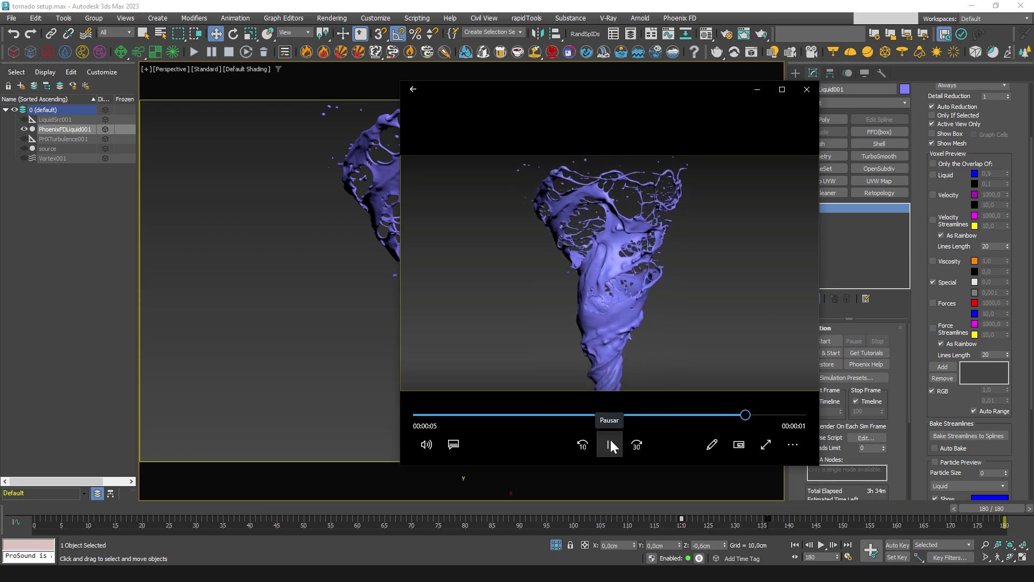
left_click(756, 89)
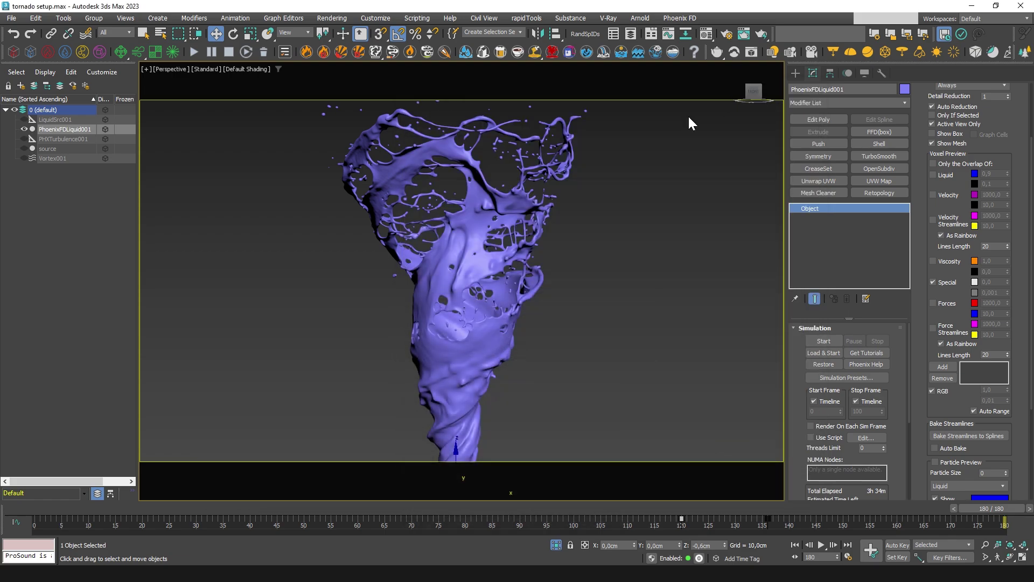
left_click(556, 545)
left_click(932, 133)
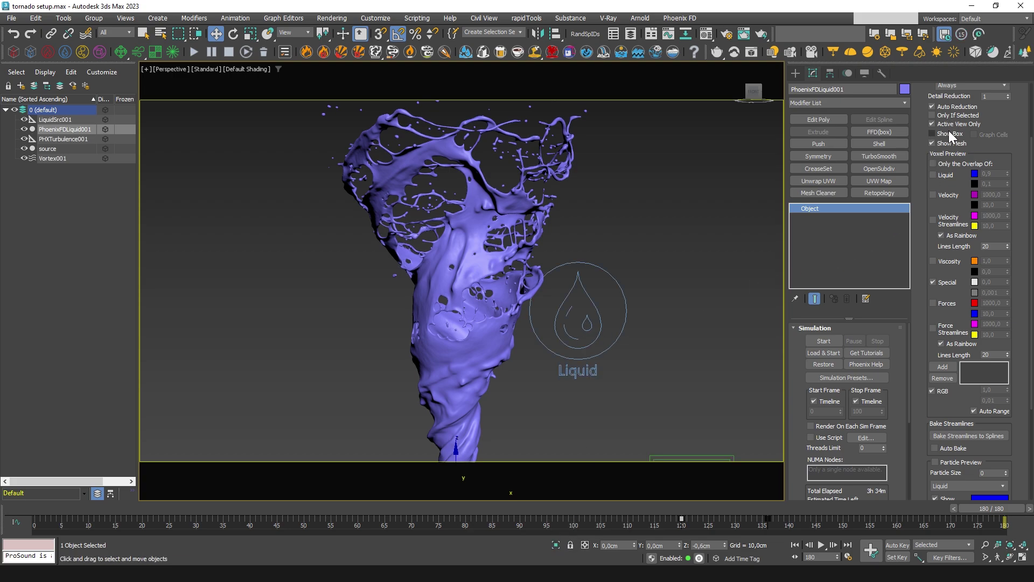
left_click(24, 130)
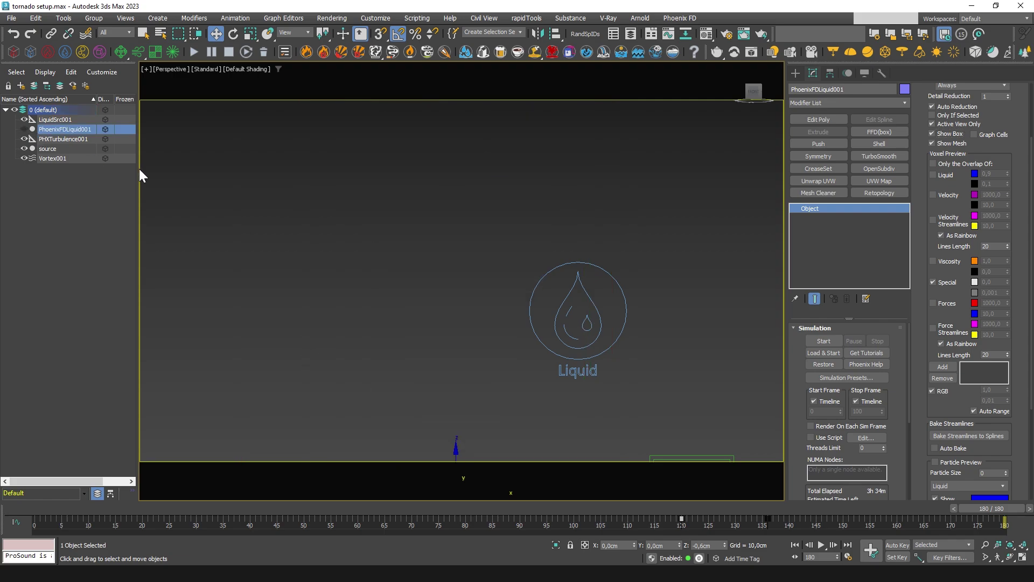
Step: Create a tyFlow tyMesher helper placed right of the Turbulence helper
left_click(795, 73)
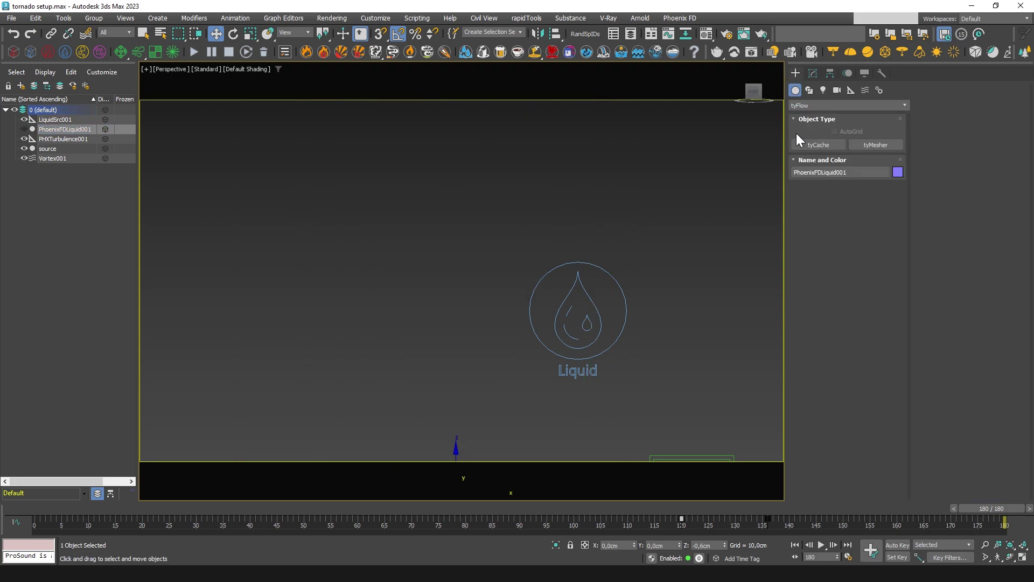
scroll(534, 351, "down", 2)
scroll(571, 370, "down", 1)
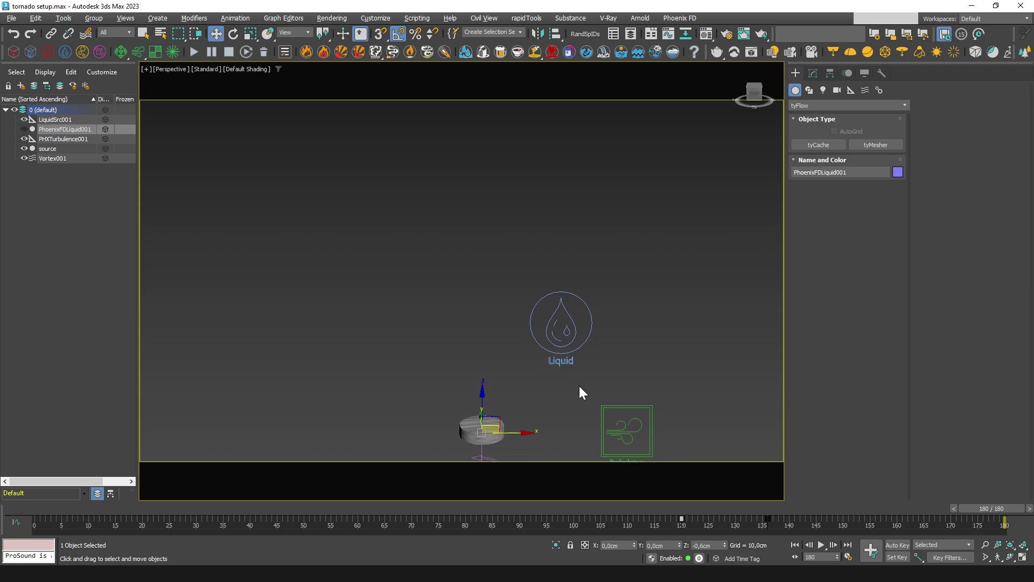
mouse_move(580, 386)
middle_mouse_down("alt")
mouse_move(563, 340)
mouse_move(578, 342)
middle_mouse_up("alt")
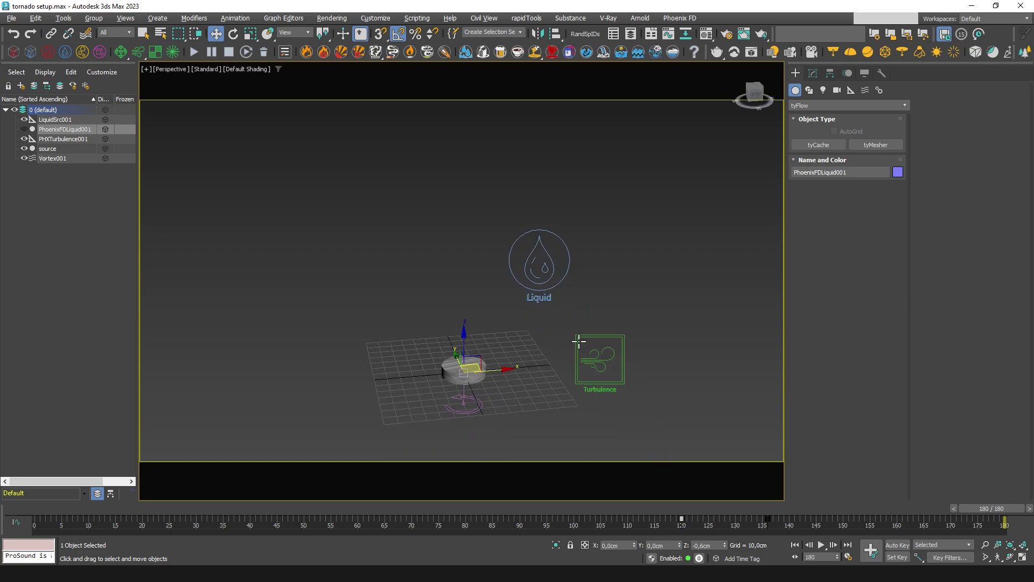
left_click(805, 105)
left_click(806, 106)
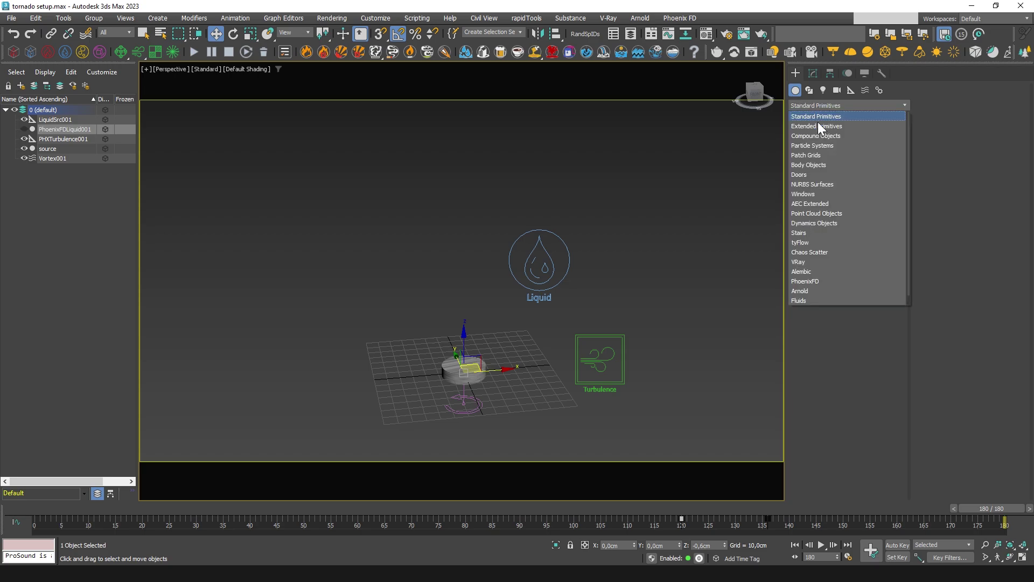
left_click(818, 246)
left_click(875, 144)
left_click_drag(653, 347, 661, 351)
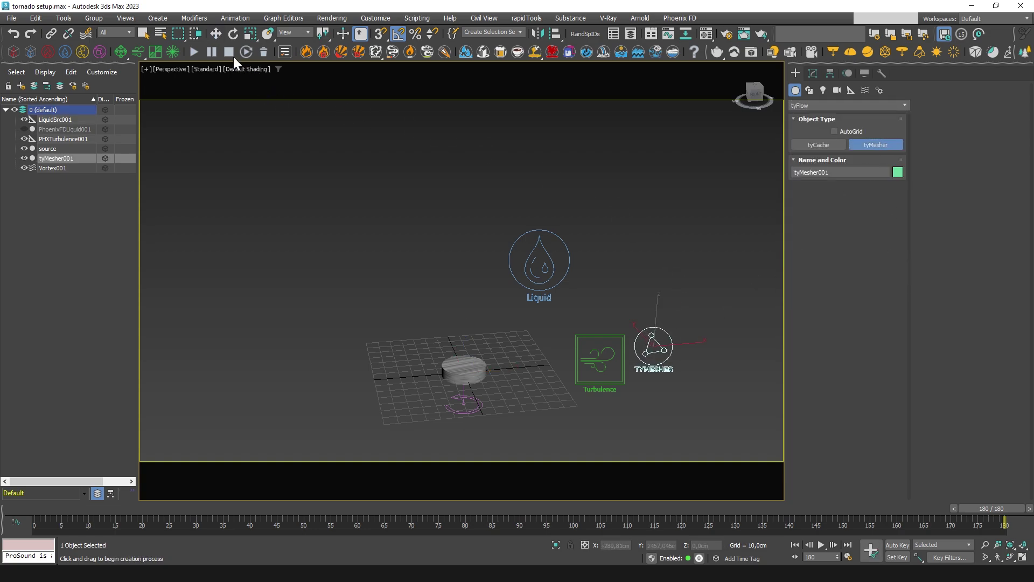
left_click(215, 34)
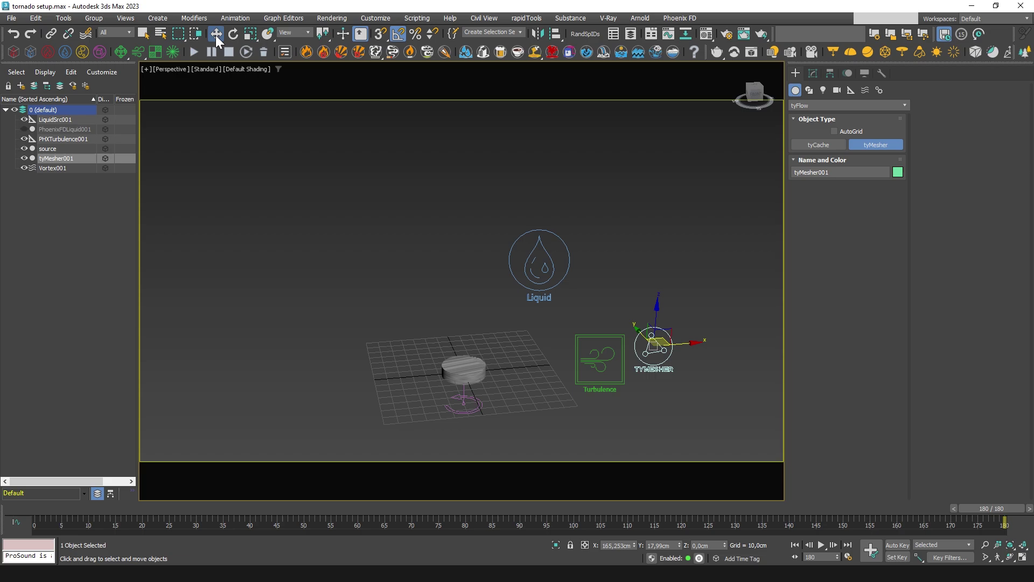
Step: Give the tyMesher radius 0,3cm, voxel size 0,1cm, and Gaussian filtering with width 2
left_click(812, 73)
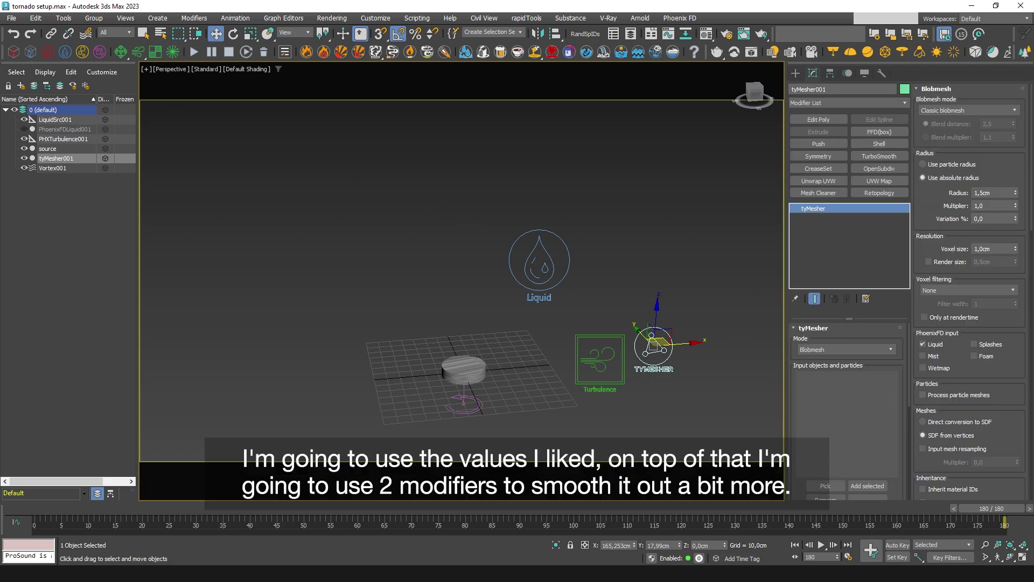
left_click(991, 192)
type("3")
left_click(992, 248)
key("Return")
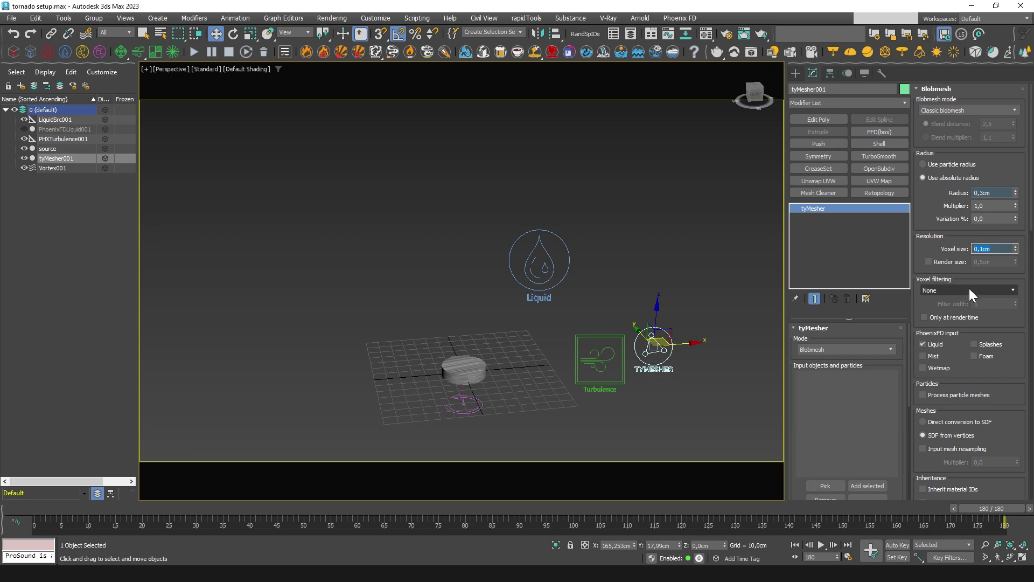
left_click(964, 290)
left_click(969, 313)
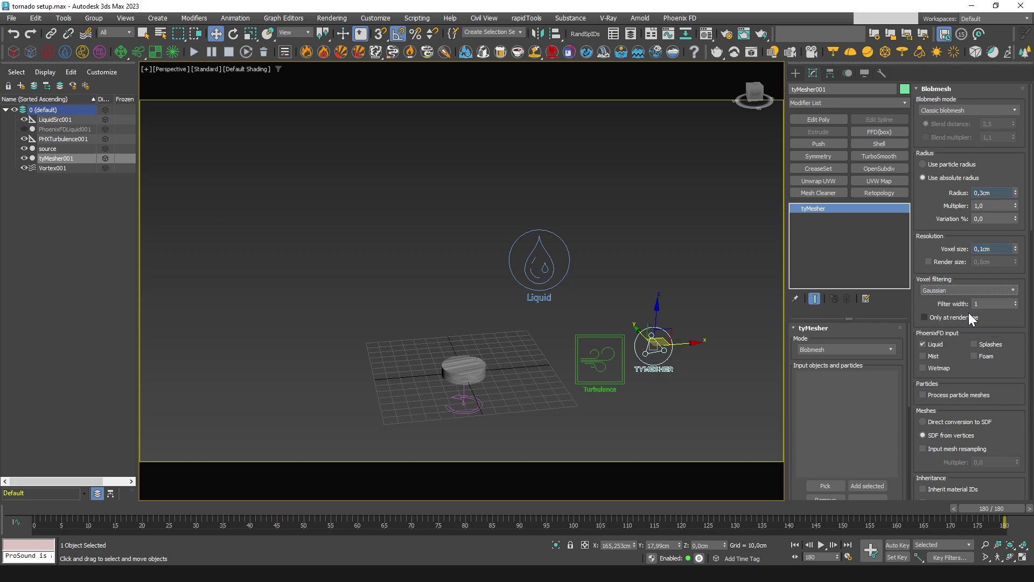
left_click(991, 304)
type("2")
Step: Pick PhoenixFDLiquid001 as the tyMesher input, then zoom and orbit to inspect the mesh
left_click(828, 485)
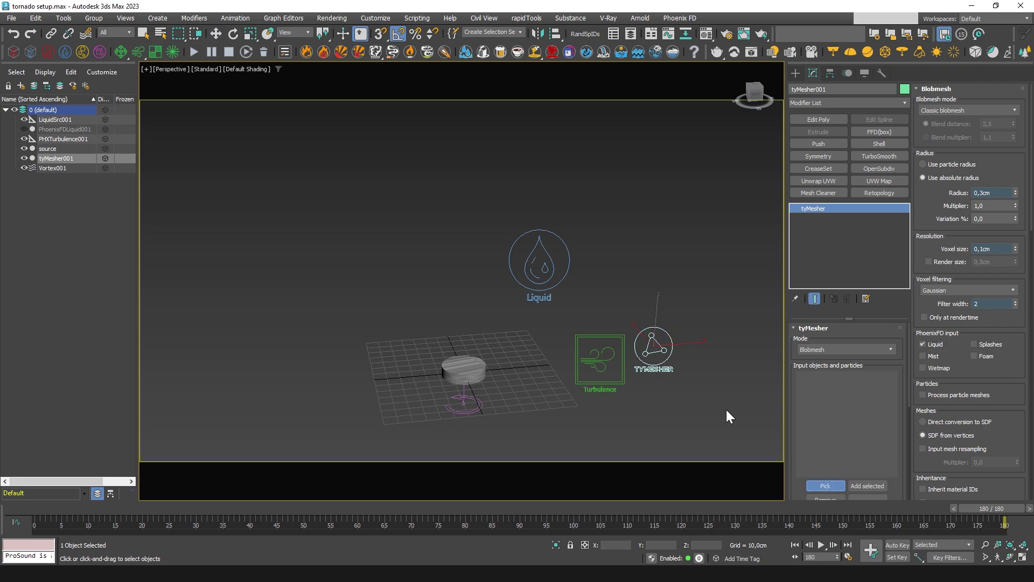
left_click(78, 130)
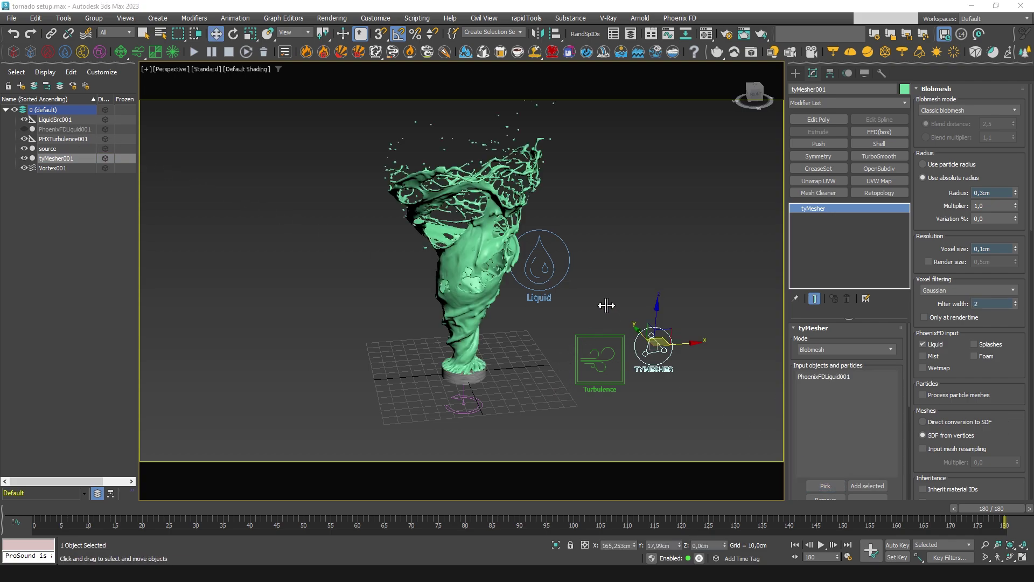
middle_click_drag(595, 296, 597, 312)
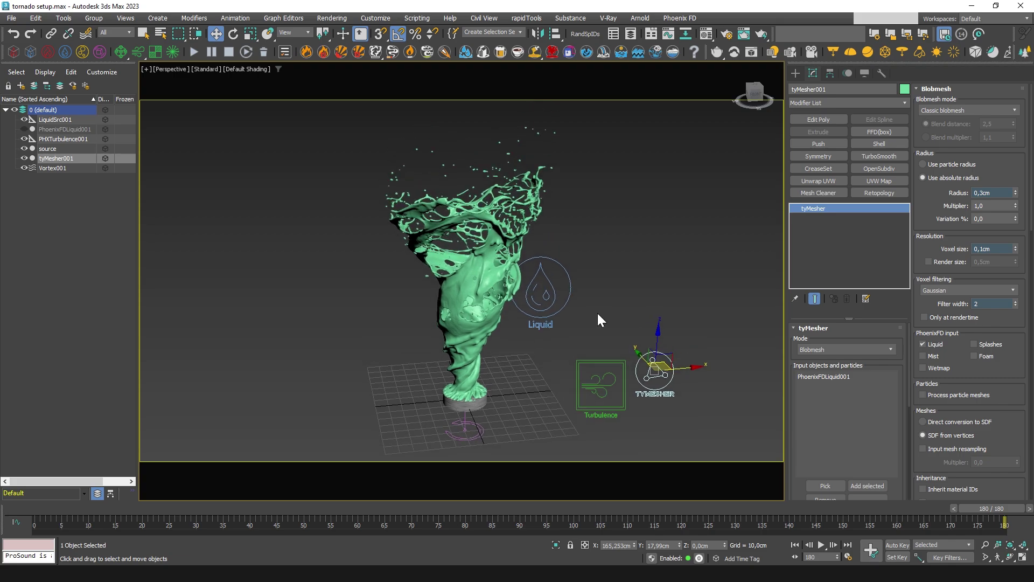
scroll(465, 302, "up", 2)
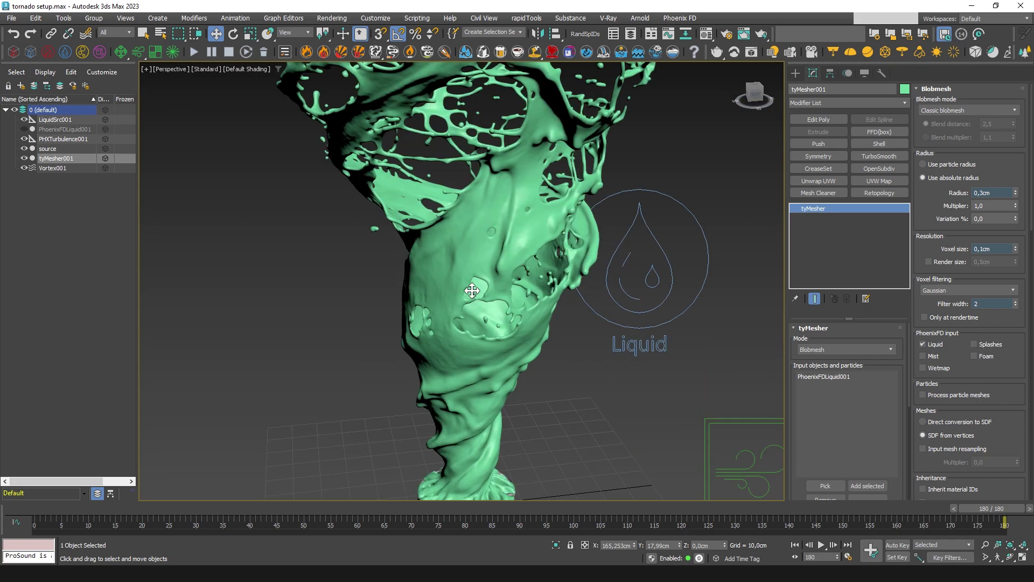
scroll(469, 292, "up", 2)
scroll(480, 297, "up", 3)
scroll(489, 296, "down", 2)
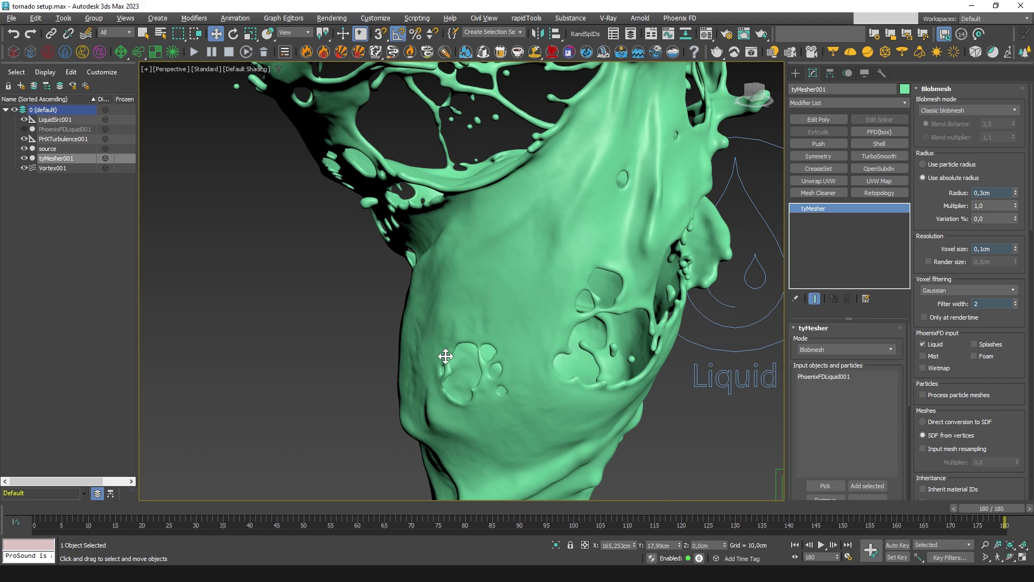
scroll(547, 272, "up", 2)
scroll(547, 277, "up", 2)
scroll(539, 279, "up", 2)
scroll(547, 273, "up", 1)
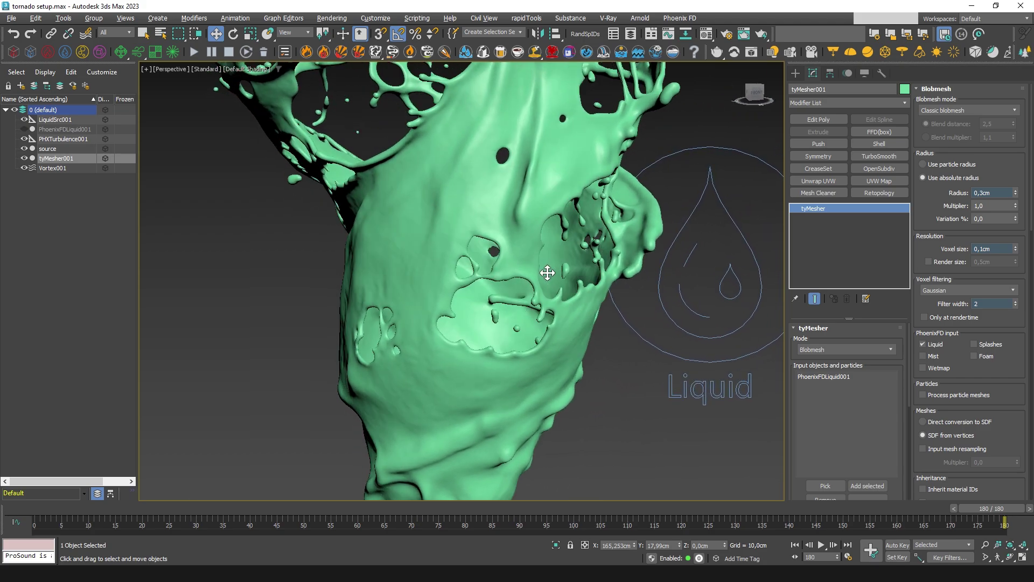
scroll(577, 215, "up", 1)
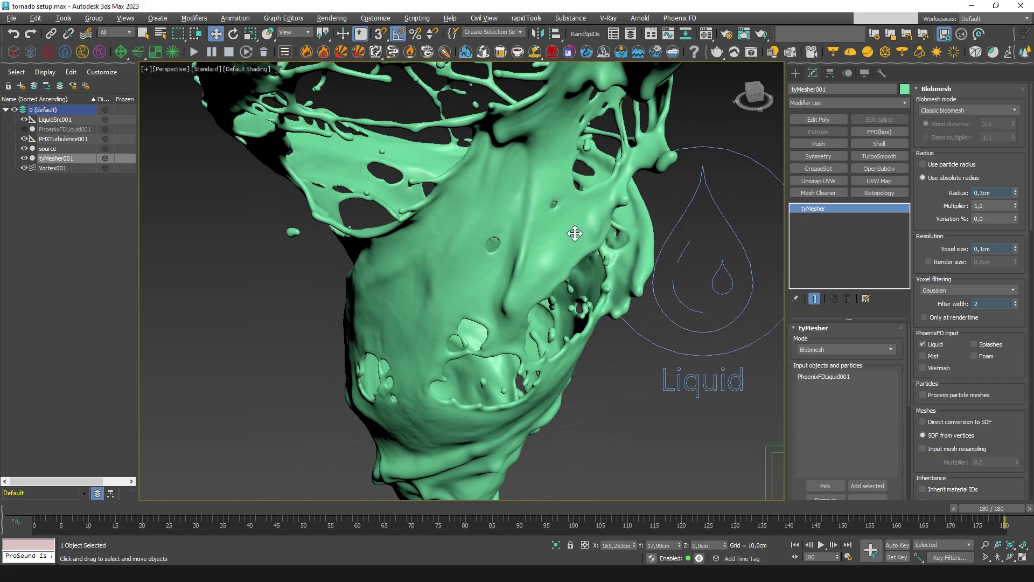
scroll(577, 231, "up", 1)
scroll(580, 249, "up", 1)
mouse_move(580, 249)
middle_mouse_down("alt")
mouse_move(584, 259)
mouse_move(560, 259)
mouse_move(561, 177)
mouse_move(600, 201)
mouse_move(582, 214)
mouse_move(573, 258)
middle_mouse_up("alt")
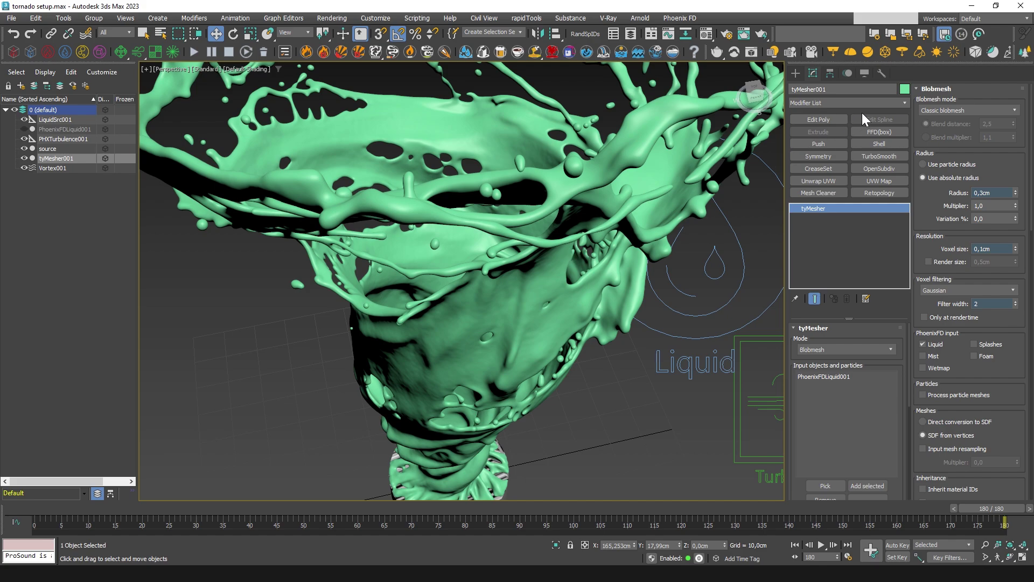
Step: Add a tyRelax modifier to tyMesher001 with Amount 0,5 and 3 iterations
left_click(903, 102)
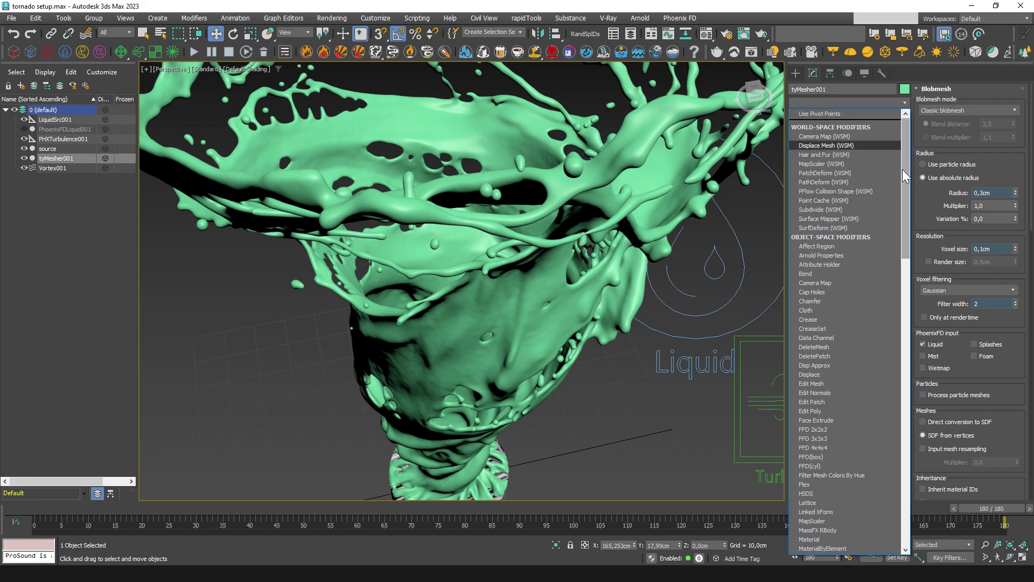
type("tyr")
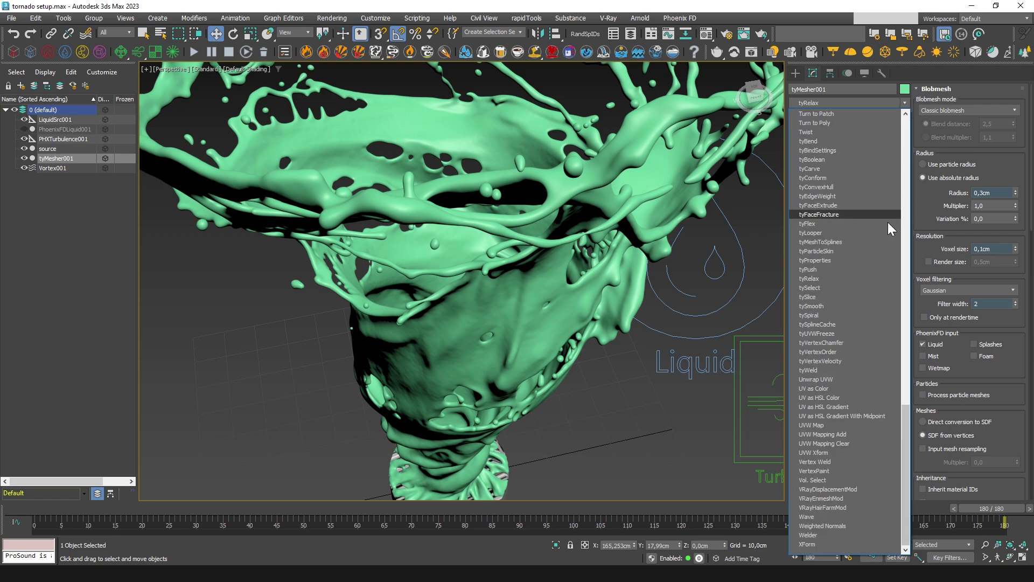
left_click(837, 278)
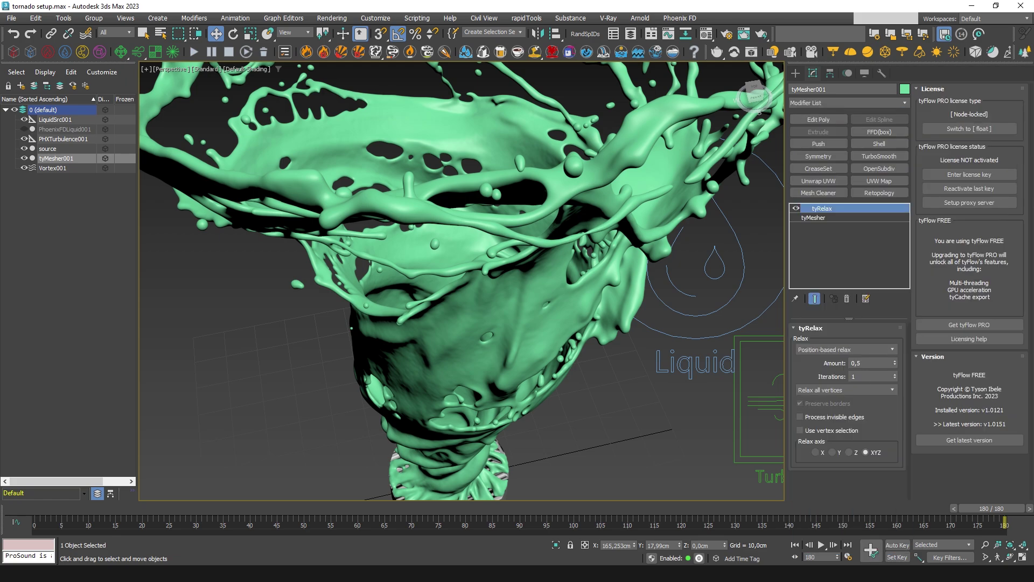
left_click(862, 376)
type("3")
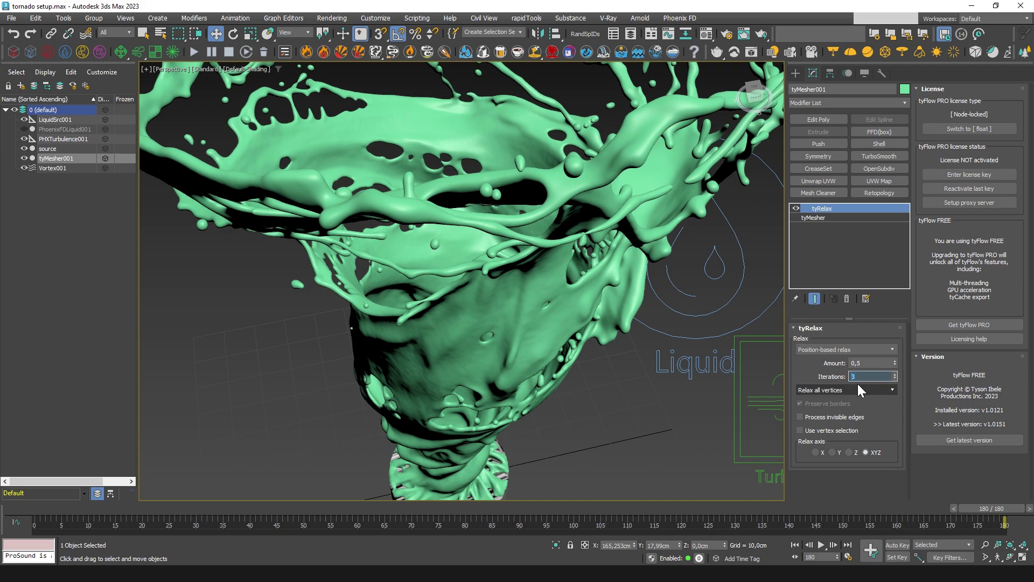
Step: Orbit and zoom around the relaxed liquid mesh to inspect the smoothing
mouse_move(638, 415)
middle_mouse_down("alt")
mouse_move(658, 353)
mouse_move(619, 397)
middle_mouse_up("alt")
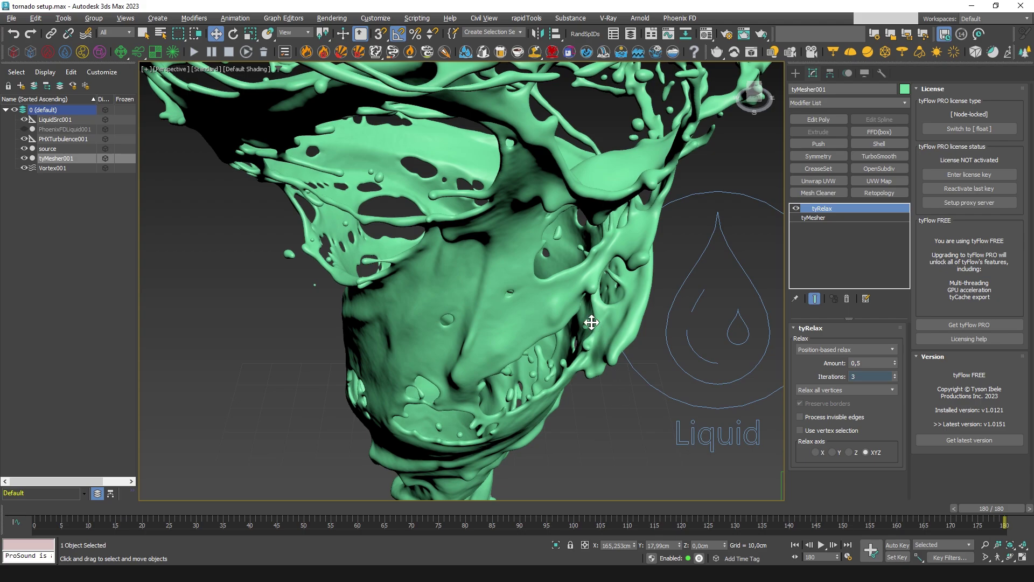
scroll(584, 238, "down", 3)
scroll(570, 330, "up", 2)
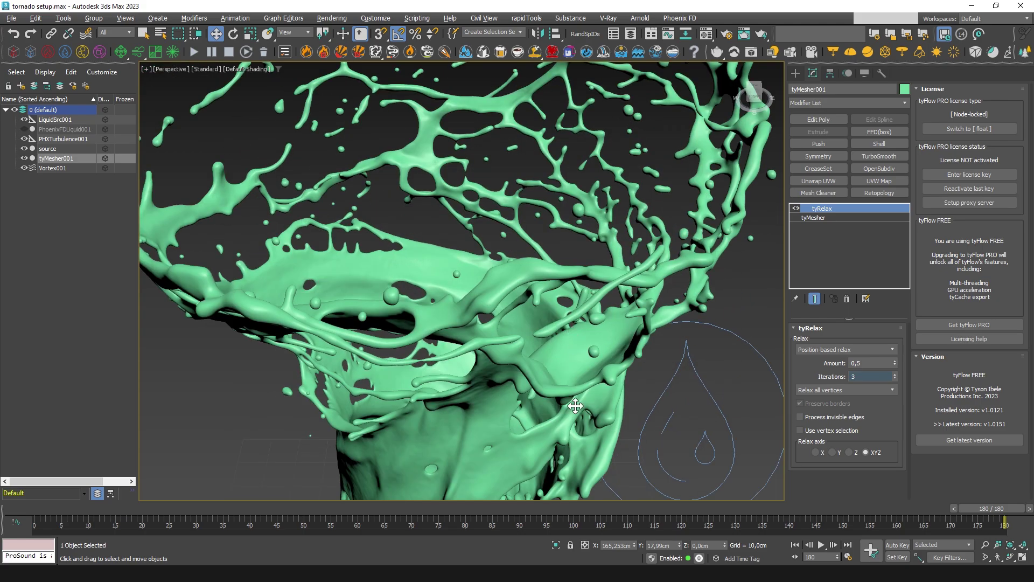
mouse_move(575, 406)
middle_mouse_down("alt")
mouse_move(580, 342)
mouse_move(681, 316)
mouse_move(695, 330)
mouse_move(644, 331)
mouse_move(654, 331)
middle_mouse_up("alt")
scroll(580, 341, "up", 2)
scroll(593, 329, "up", 2)
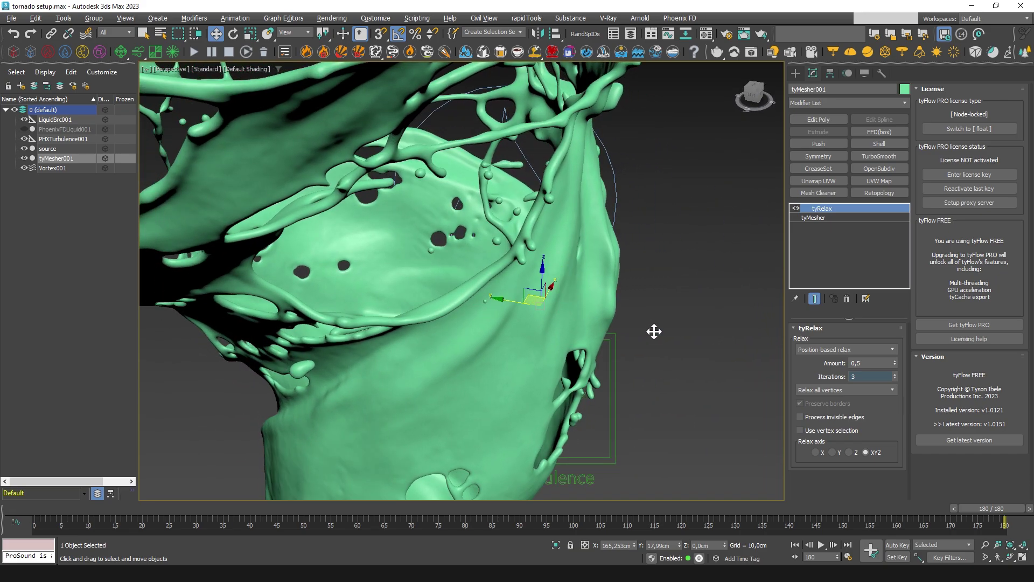
mouse_move(300, 225)
middle_mouse_down("alt")
mouse_move(522, 277)
mouse_move(444, 300)
middle_mouse_up("alt")
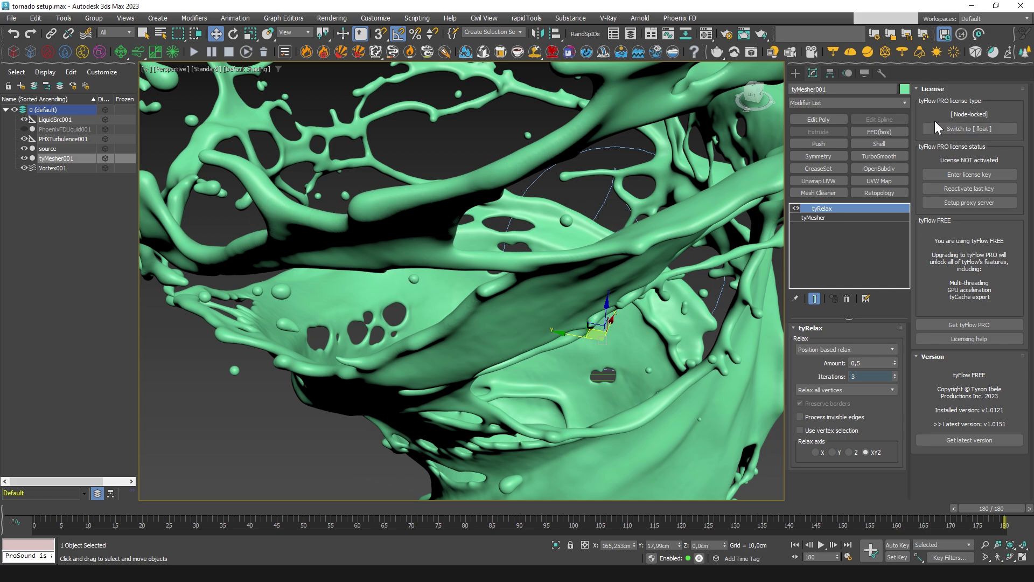
Step: Add a Weighted Normals modifier with Angle weighting off and Smoothing 1,0
left_click(906, 102)
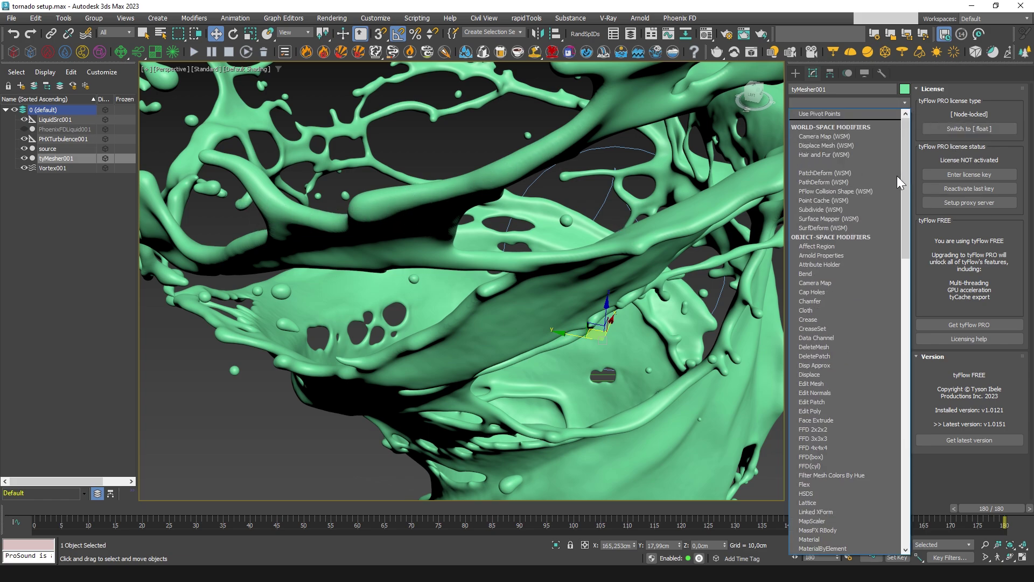
left_click_drag(904, 239, 914, 552)
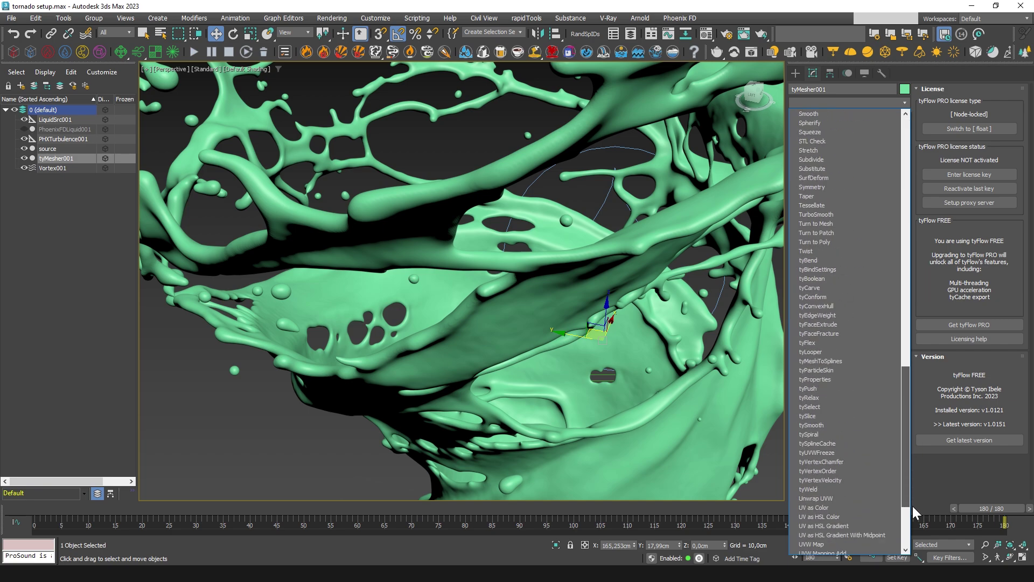
left_click(823, 527)
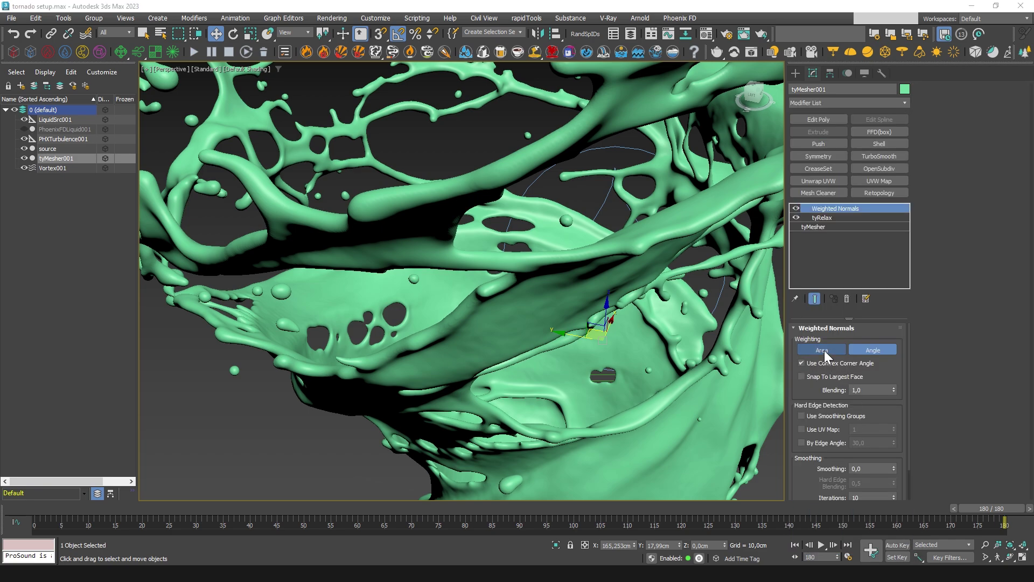
left_click(878, 349)
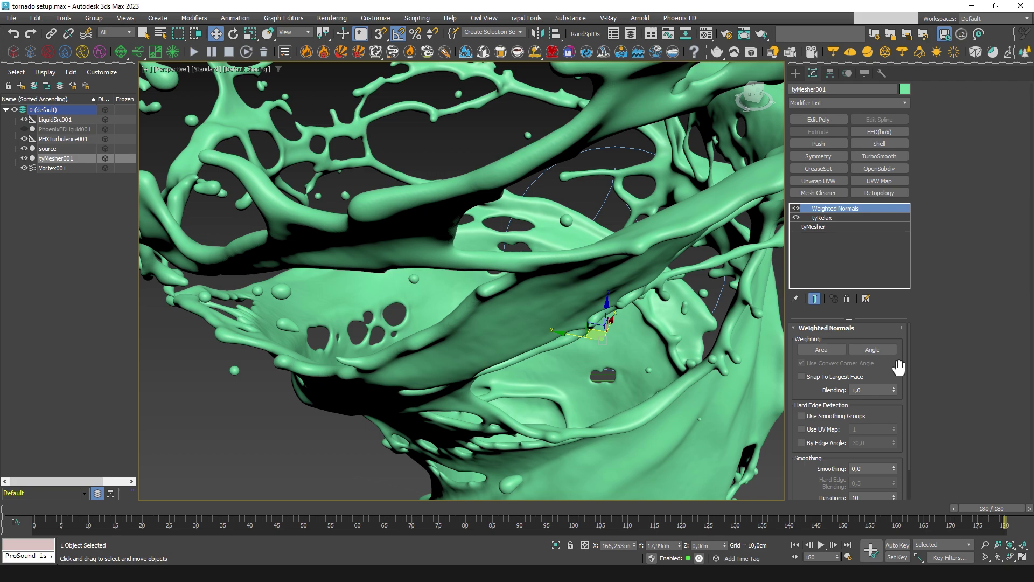
left_click(864, 468)
type("1")
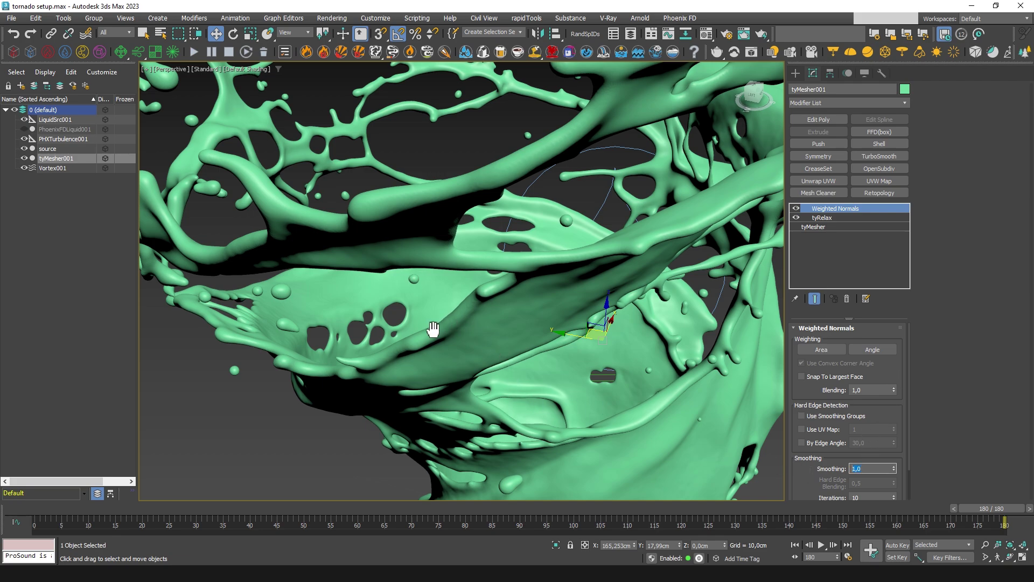
scroll(504, 224, "down", 5)
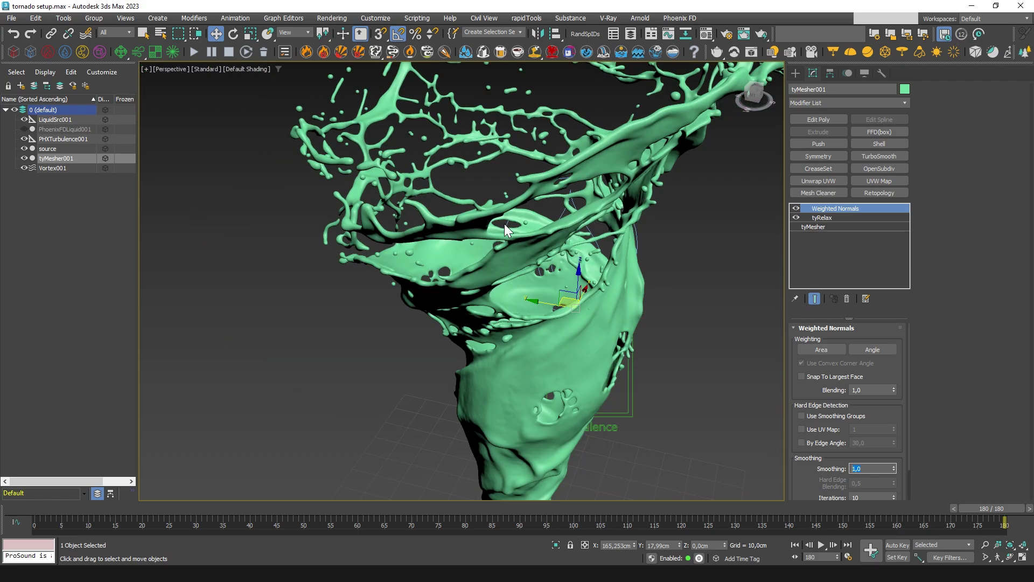
scroll(504, 215, "up", 1)
scroll(506, 195, "up", 4)
scroll(506, 195, "up", 2)
scroll(511, 210, "up", 1)
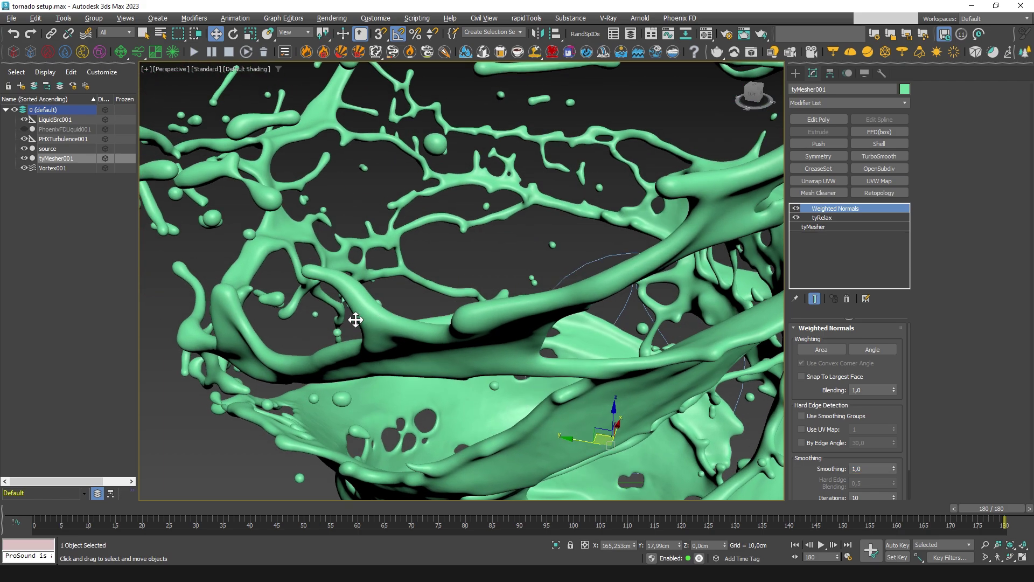
scroll(474, 258, "down", 2)
scroll(462, 253, "down", 2)
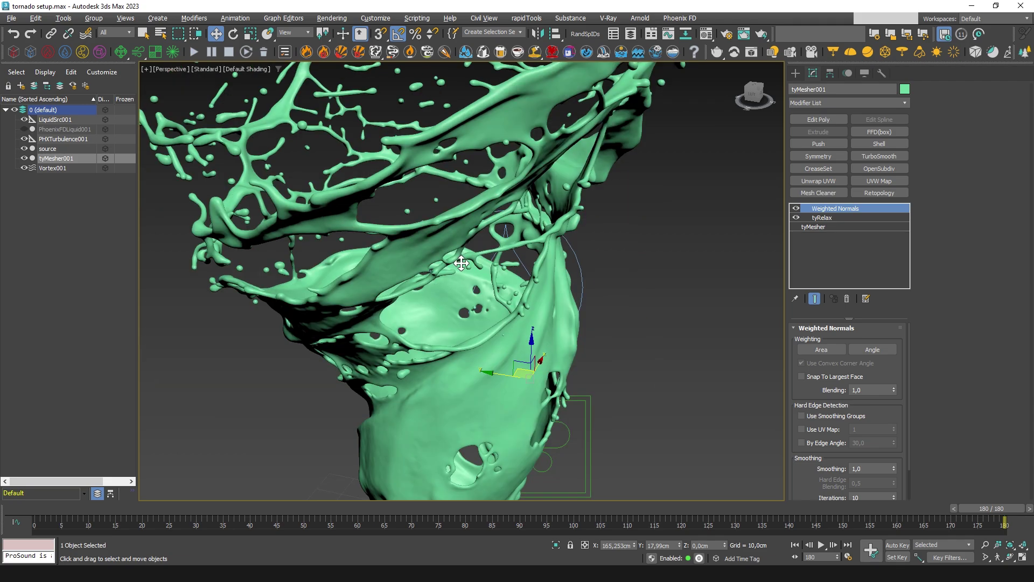
scroll(463, 264, "down", 2)
scroll(463, 267, "down", 2)
scroll(567, 326, "down", 1)
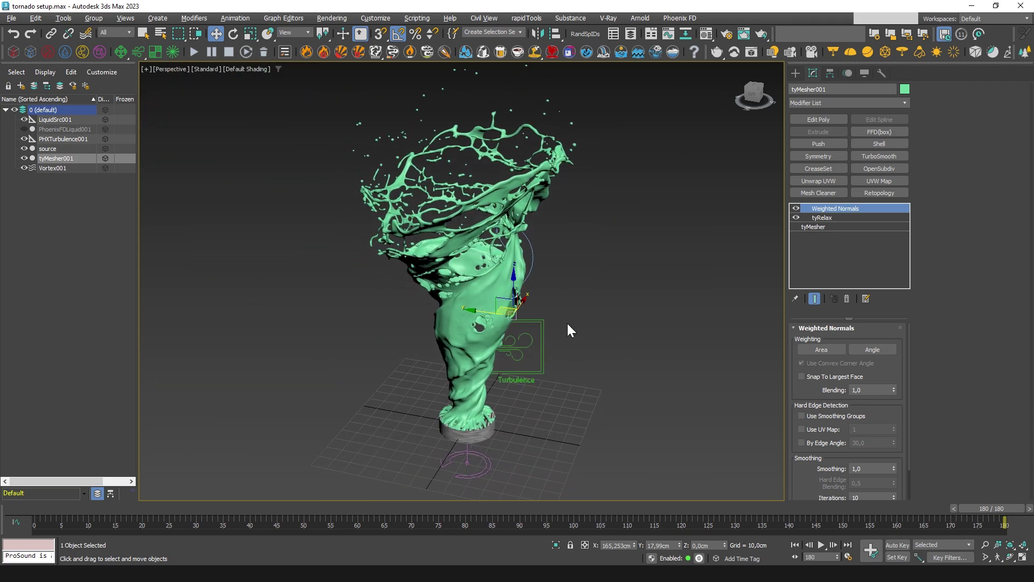
Step: Hide tyMesher001 and clear the scene selection
left_click(24, 159)
left_click(336, 291)
middle_click_drag(361, 331, 364, 311)
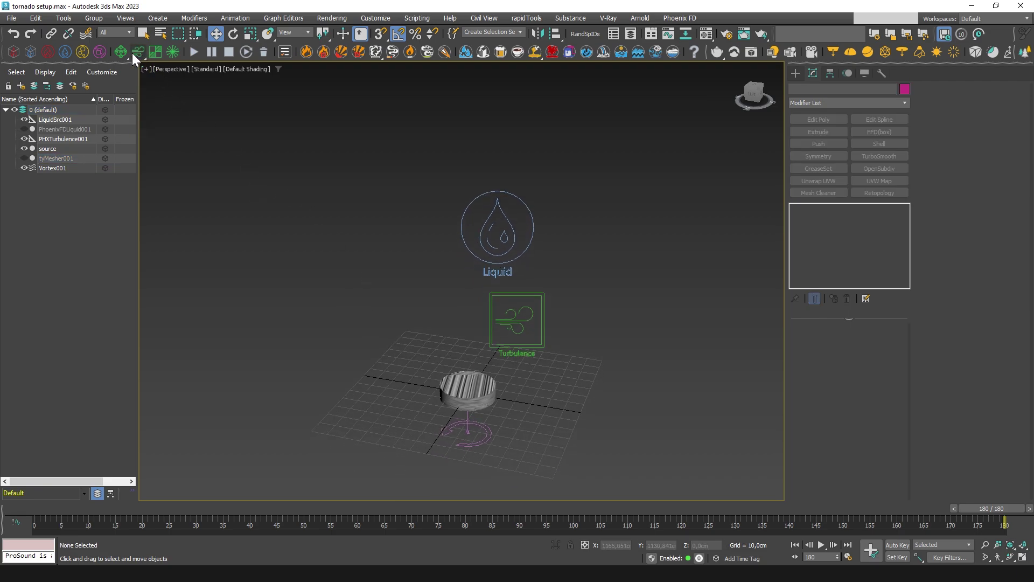
Step: Restore the four-viewport layout and place a Particle Tuner in the Front view
left_click_drag(122, 53, 123, 85)
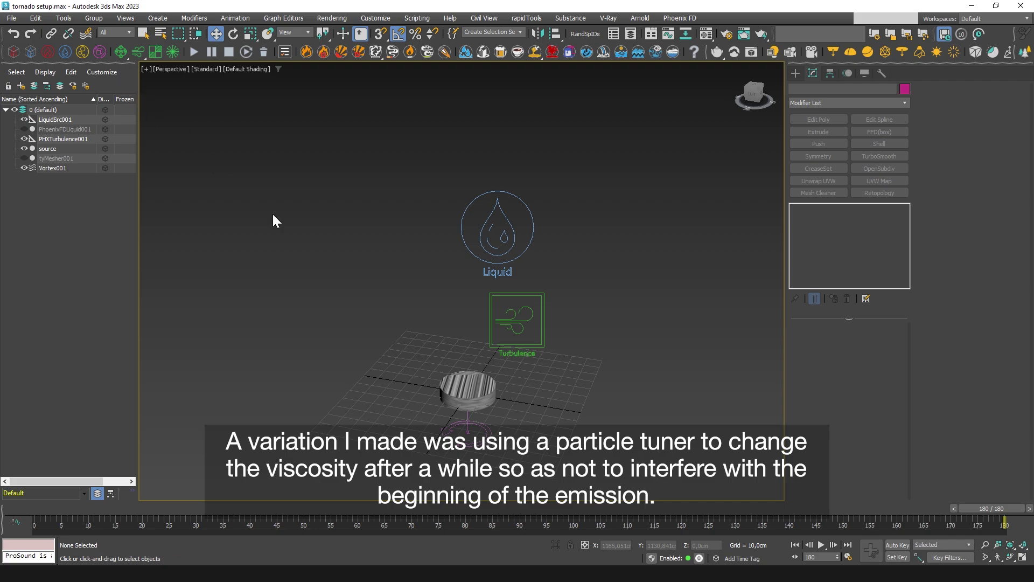
key("alt+w")
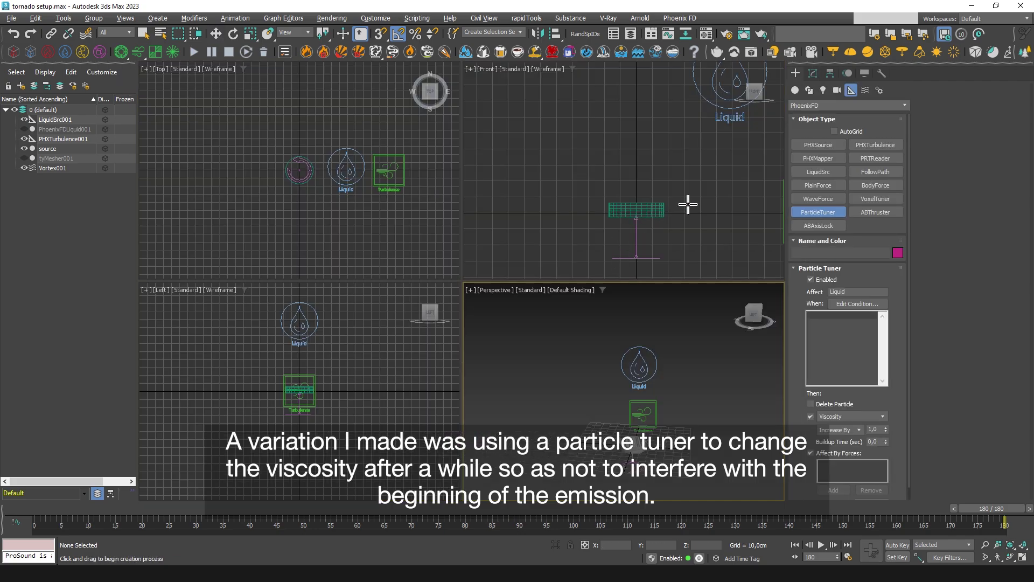
middle_click(647, 197)
middle_click_drag(662, 183, 637, 185)
left_click(638, 181)
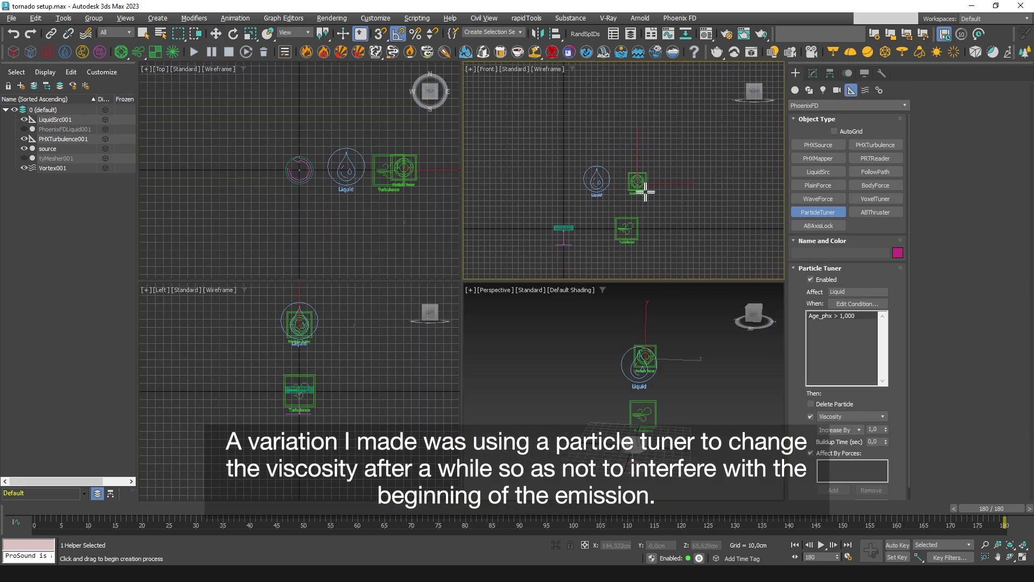
Step: Set the Particle Tuner's trigger condition to Age_phx > 0,1
left_click(216, 34)
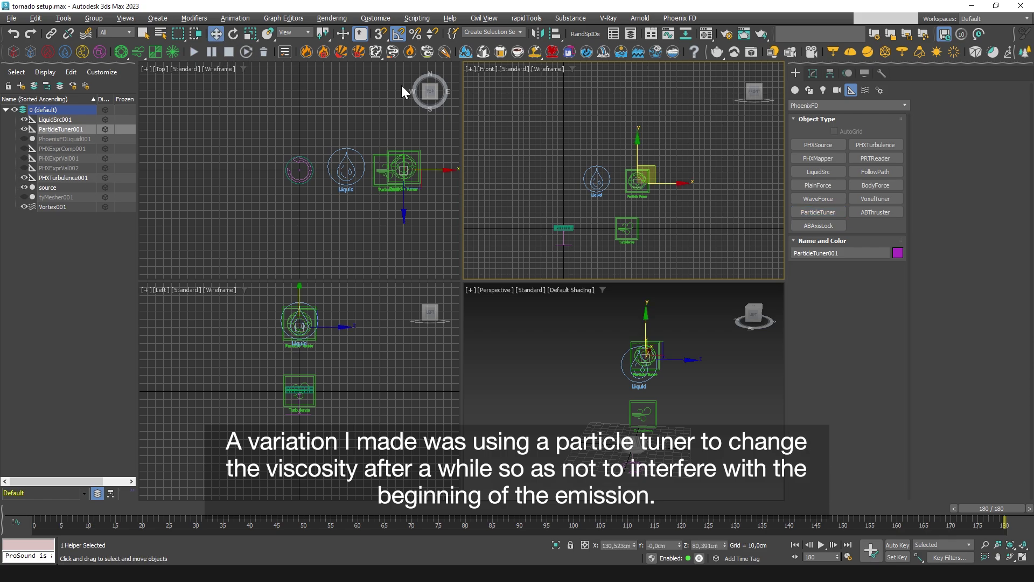
left_click(813, 73)
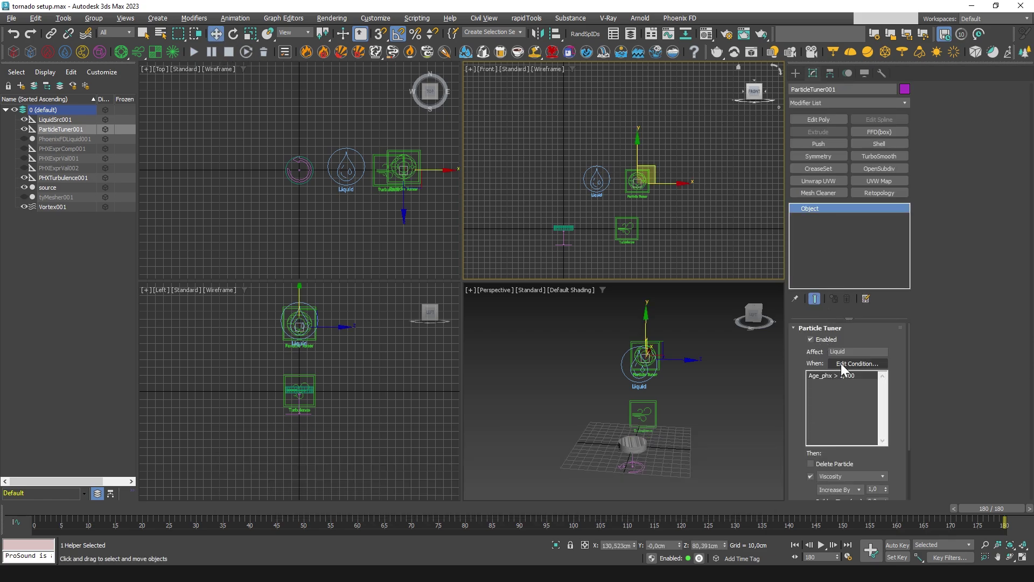
left_click(843, 363)
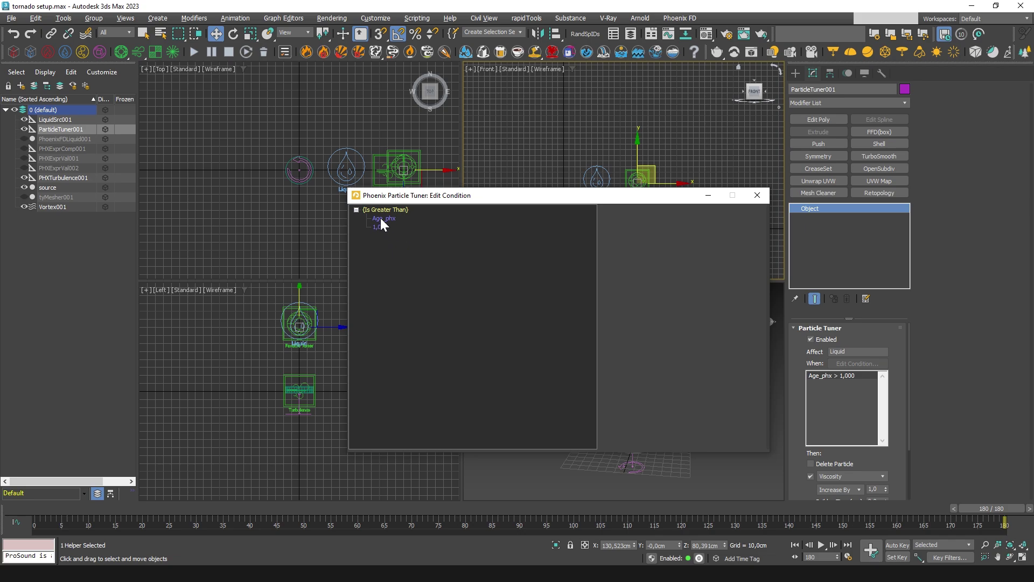
left_click(380, 226)
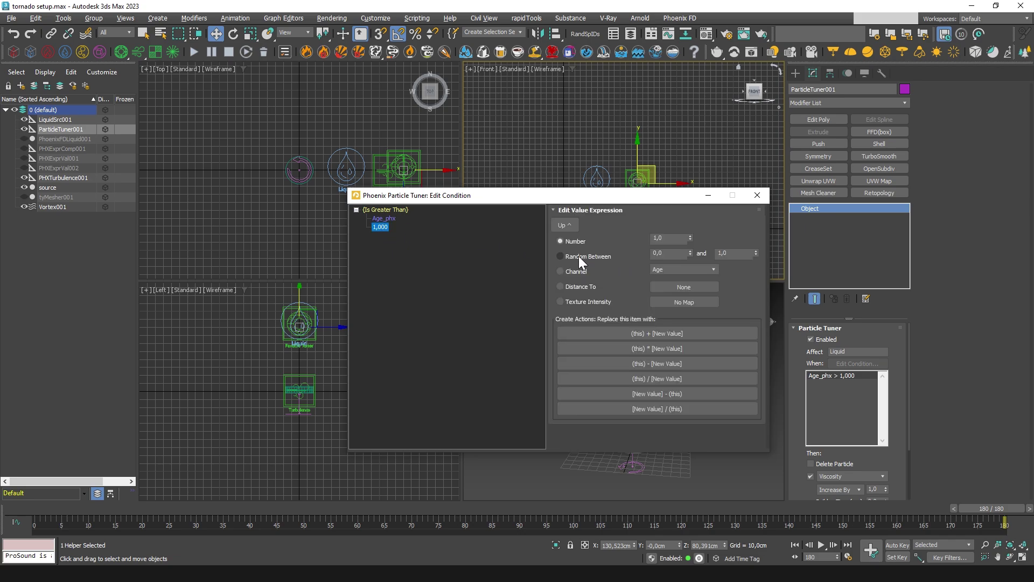
left_click(668, 238)
type("0,1")
key("Return")
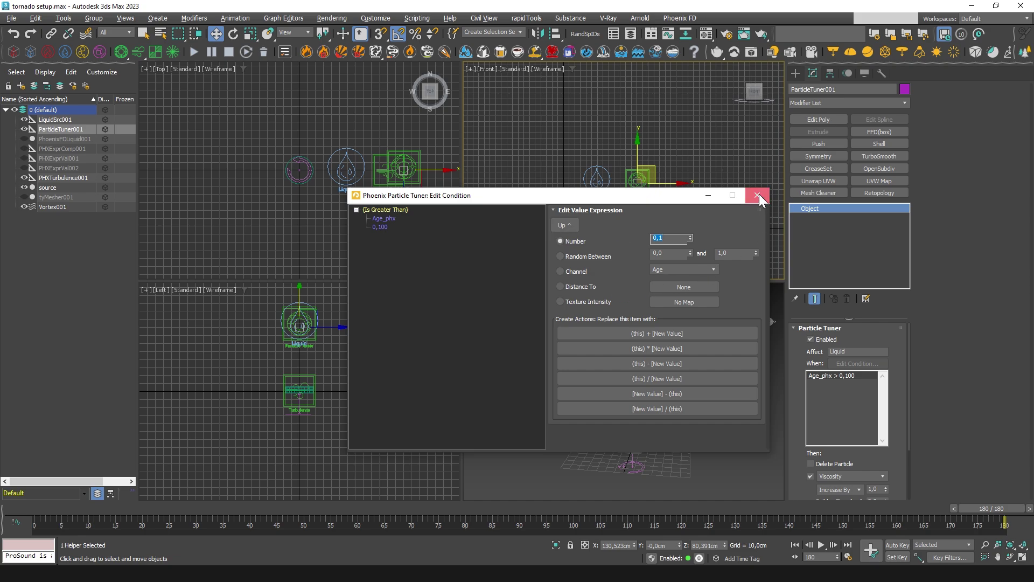
left_click(758, 195)
Step: Make the tuner set viscosity to 0,05 with a 0,05 buildup time
left_click_drag(796, 429, 807, 350)
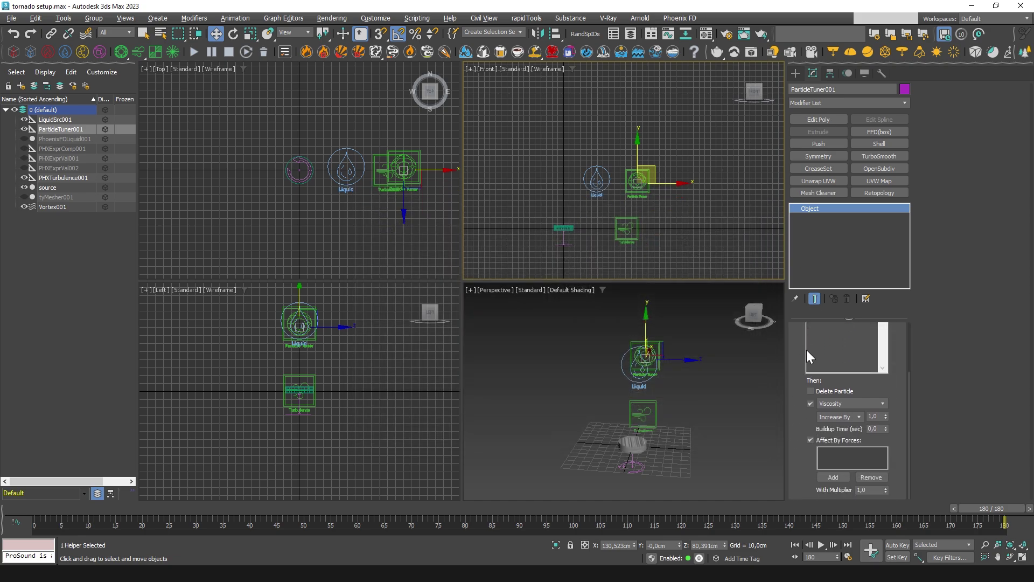
left_click(850, 416)
left_click(839, 442)
key("Return")
key("Tab")
left_click_drag(794, 351, 797, 439)
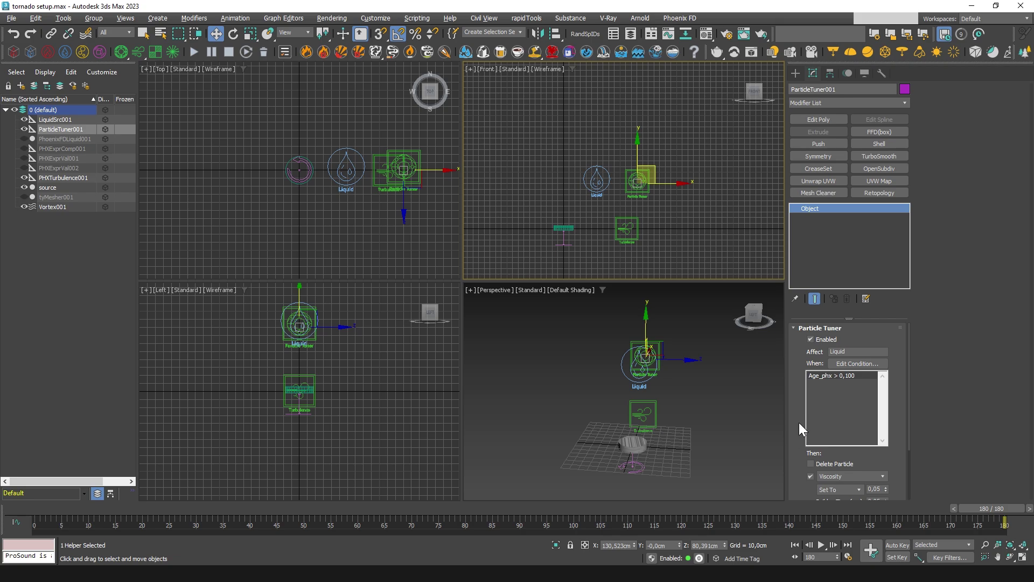
left_click(63, 139)
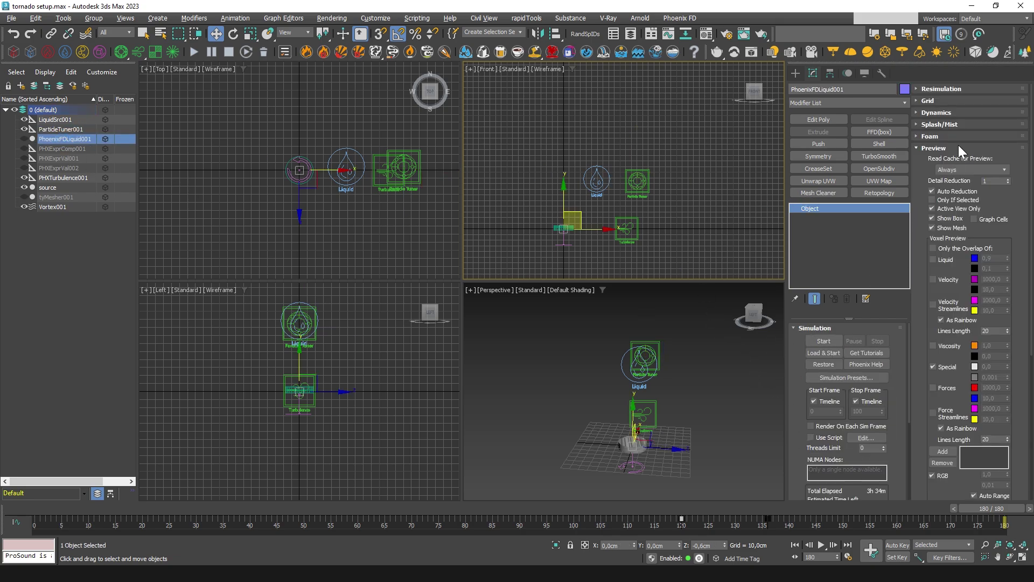
Step: Enable Particle Age export in the liquid simulator's Output settings
left_click(957, 148)
left_click(942, 182)
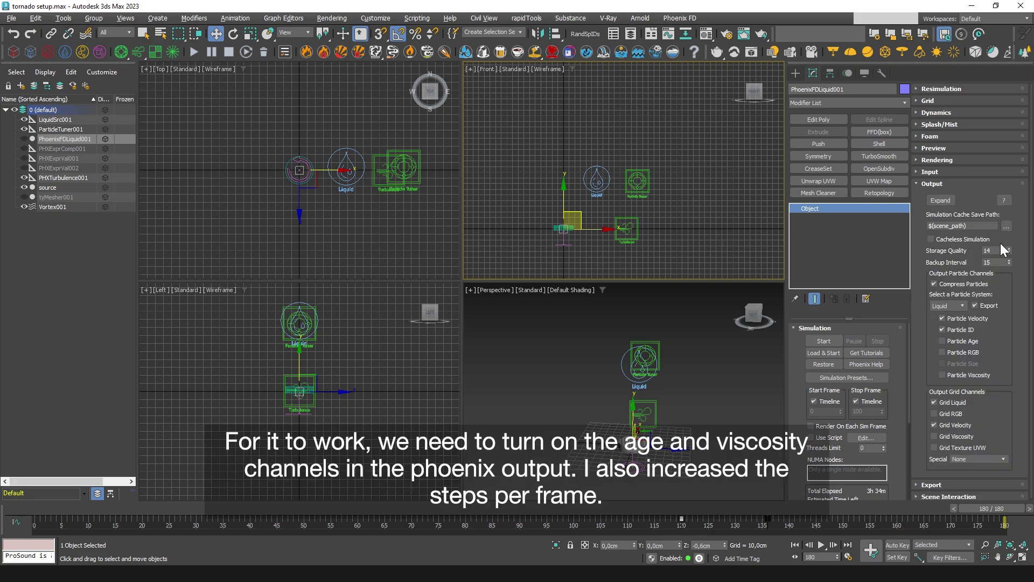
left_click(969, 340)
left_click(952, 183)
Step: Open the simulator's Dynamics settings at frame 120, toggling Auto Key on then off
left_click(940, 111)
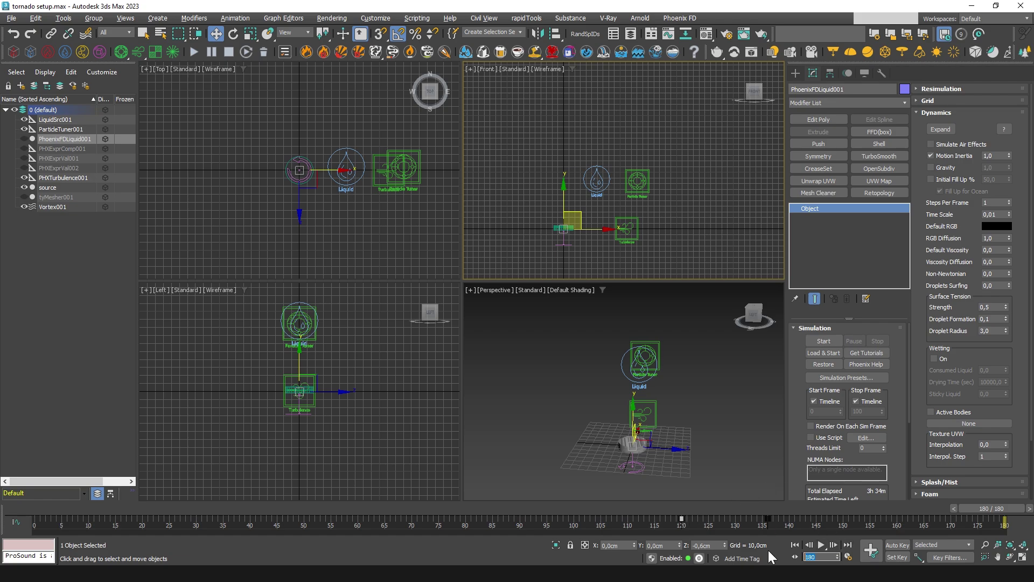
type("120")
key("Return")
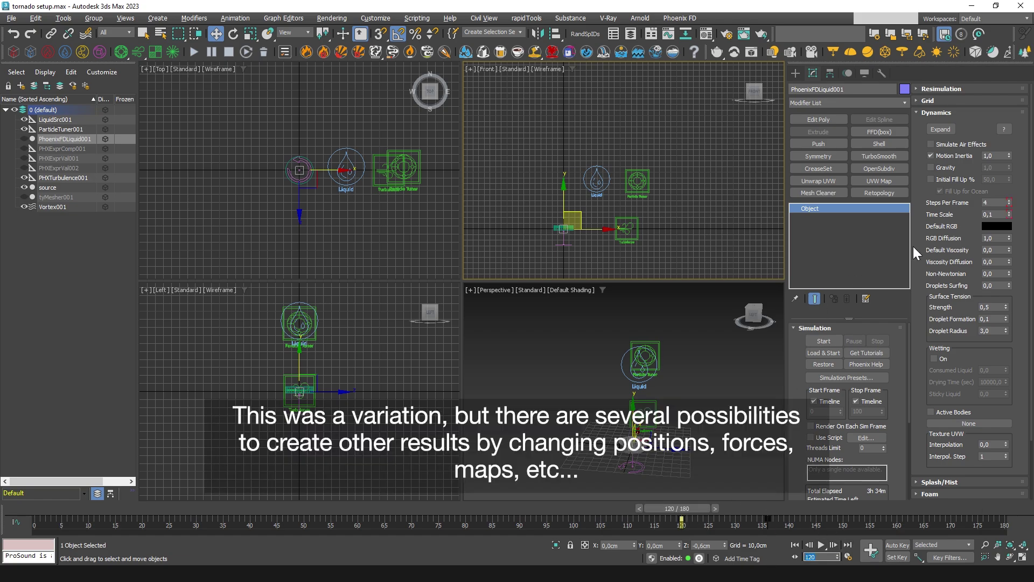
left_click(897, 544)
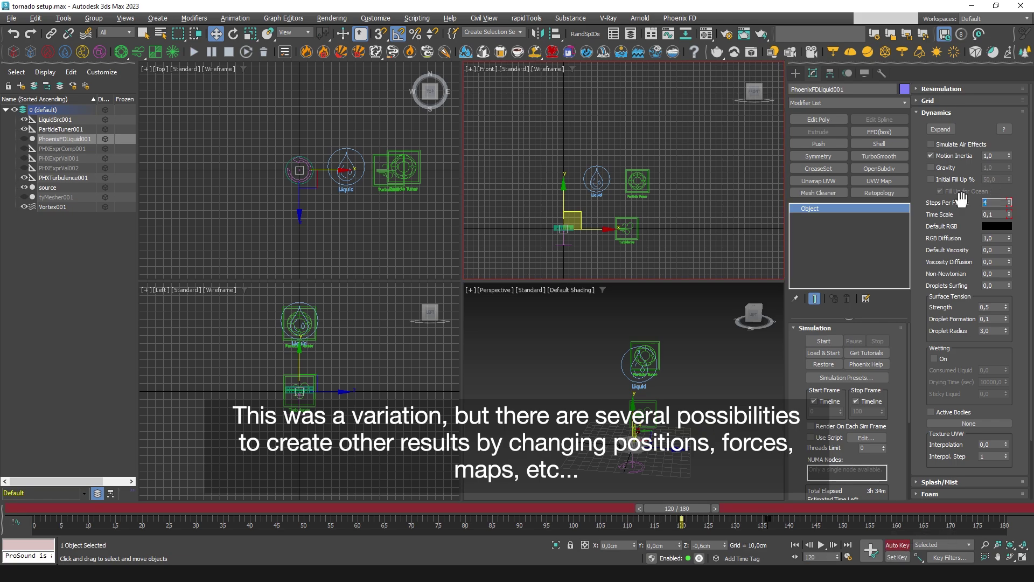
left_click(997, 203)
type("3")
left_click(902, 546)
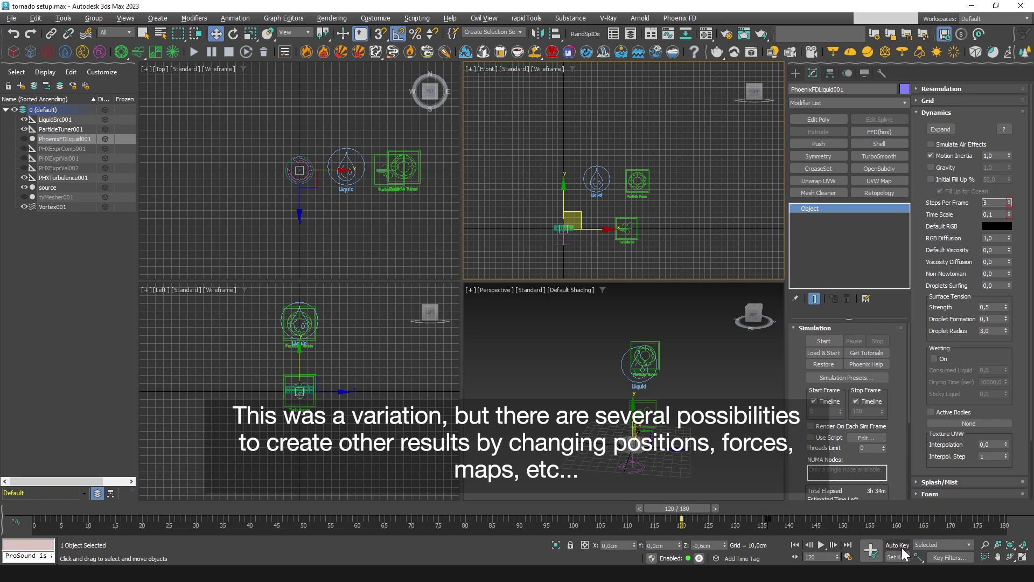